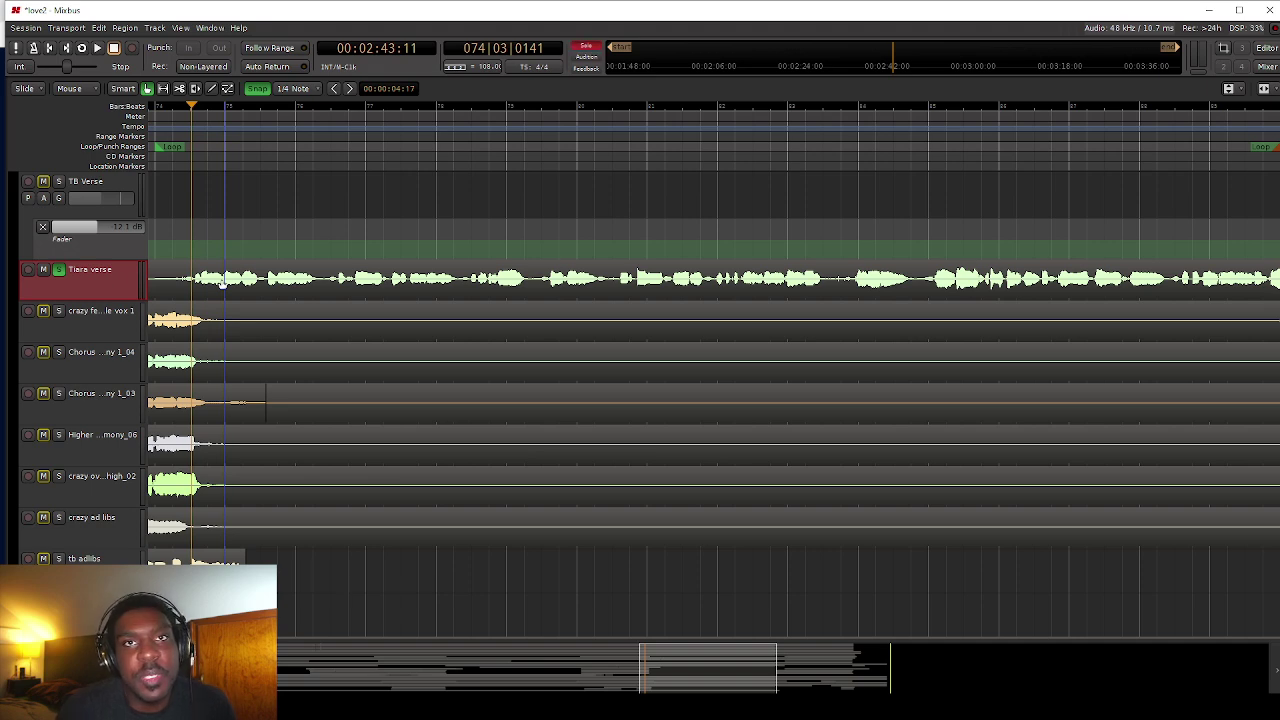
# Play the session to hear the Tiara verse through to about 3:01.
pyautogui.click(98, 49)
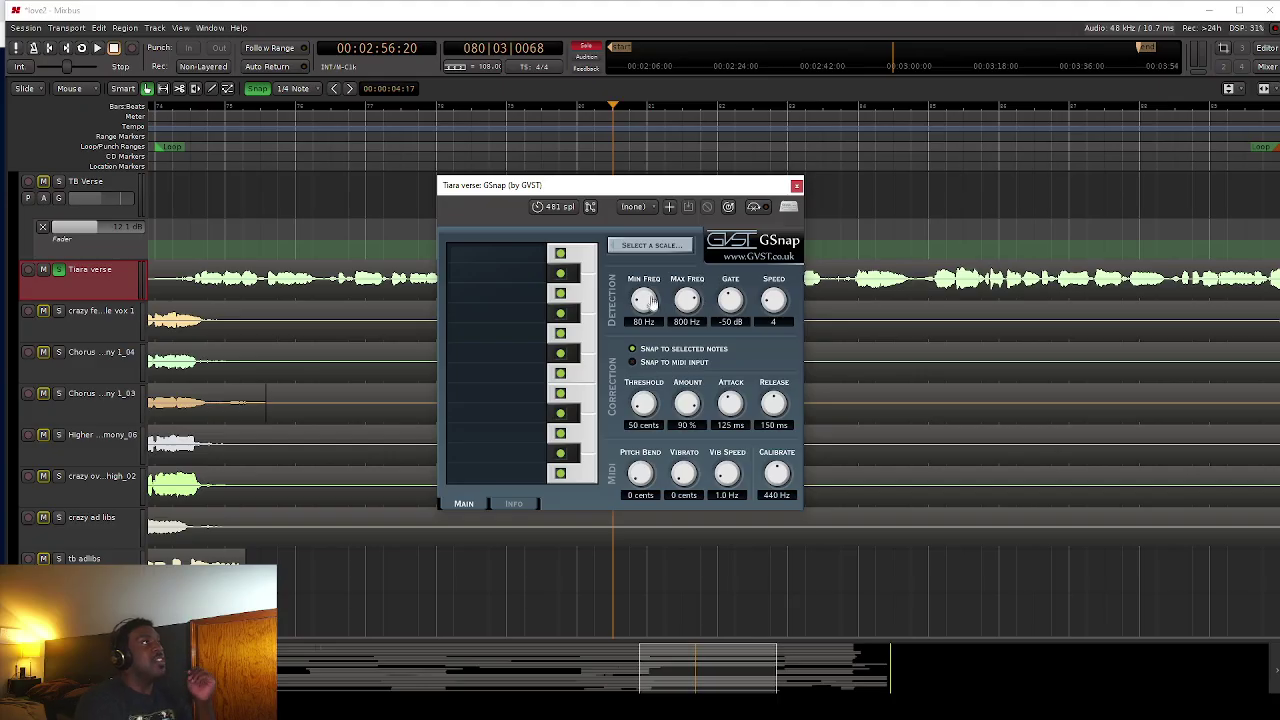
# Choose G as the key and Minor as the scale in GSnap's scale chooser.
pyautogui.click(675, 250)
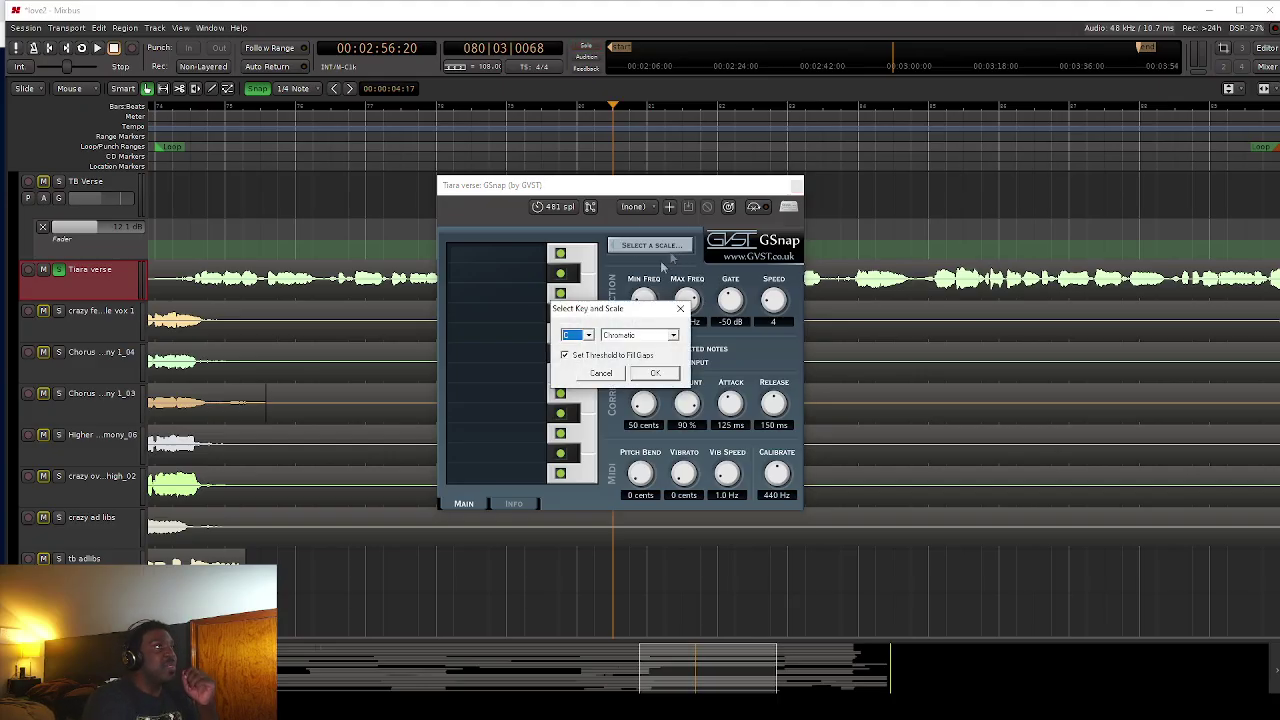
pyautogui.click(586, 335)
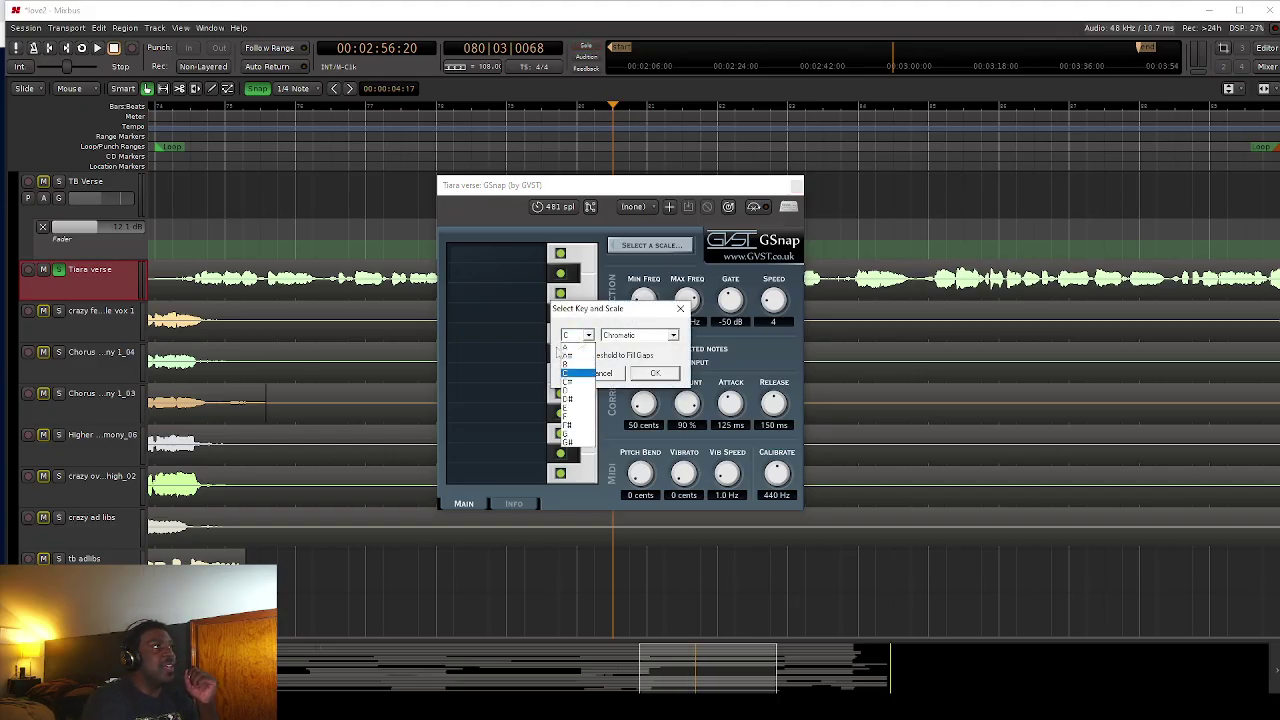
pyautogui.click(567, 432)
pyautogui.click(673, 335)
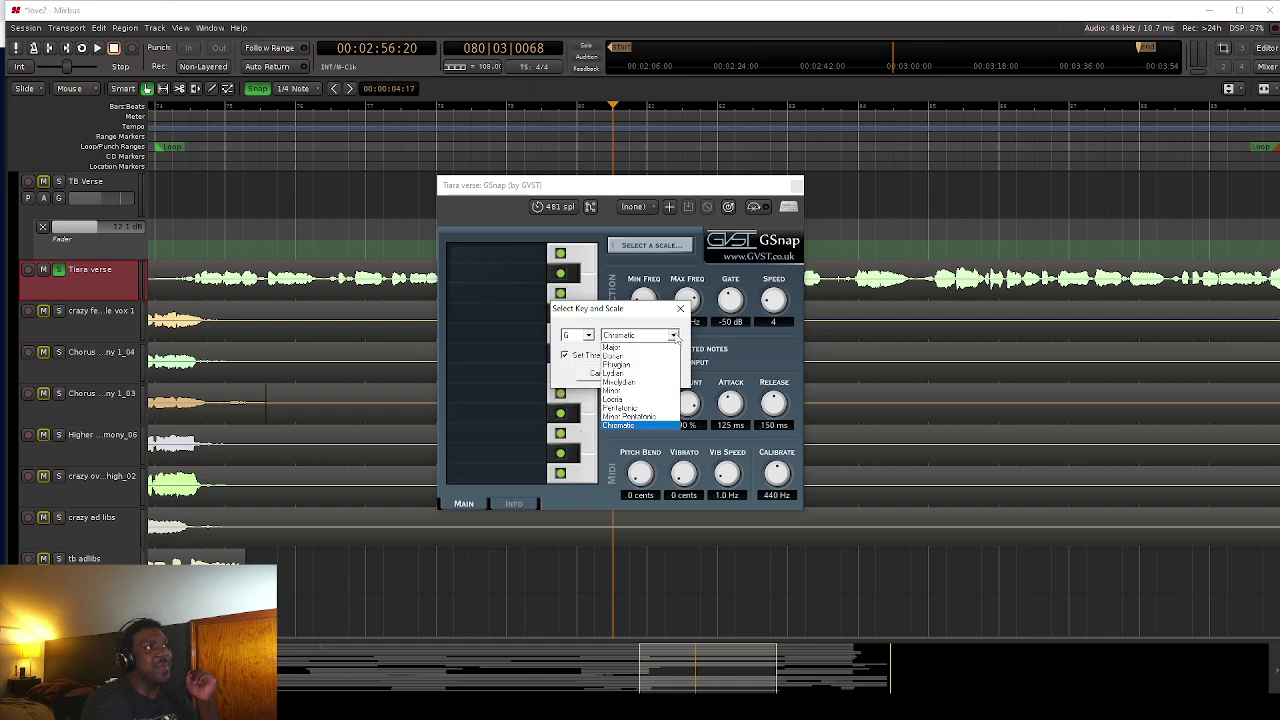
pyautogui.click(660, 390)
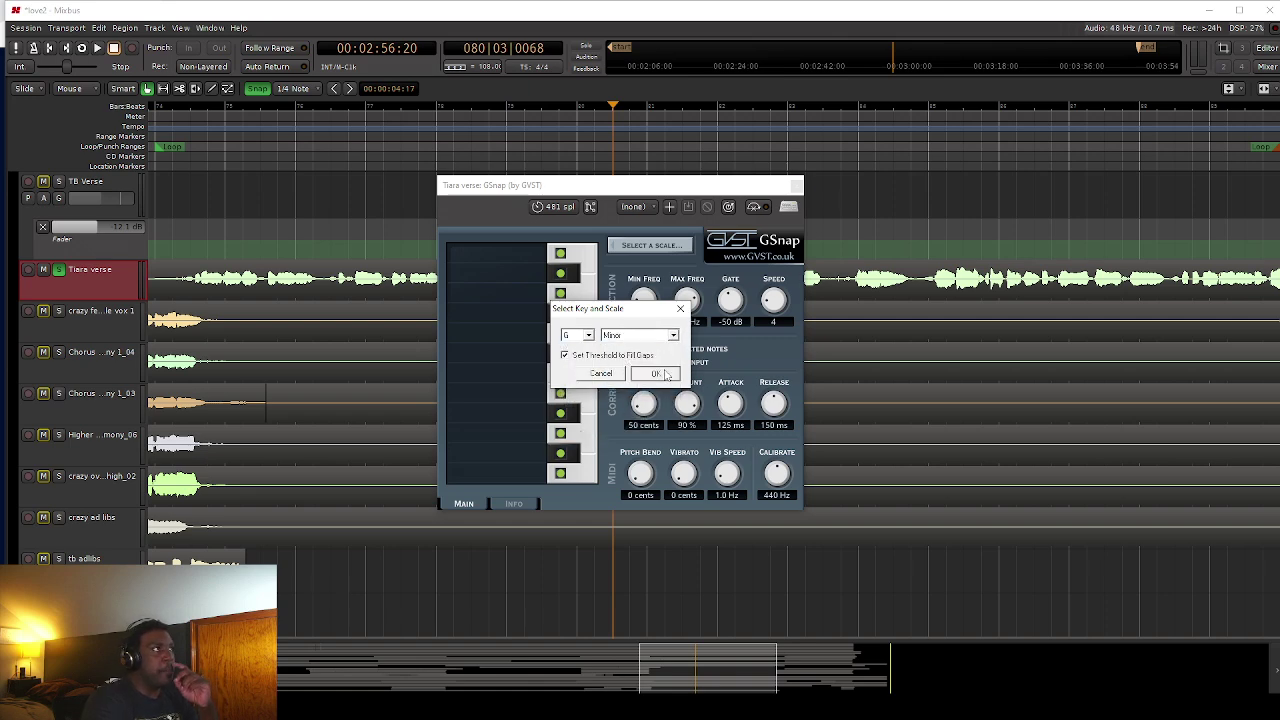
pyautogui.click(655, 373)
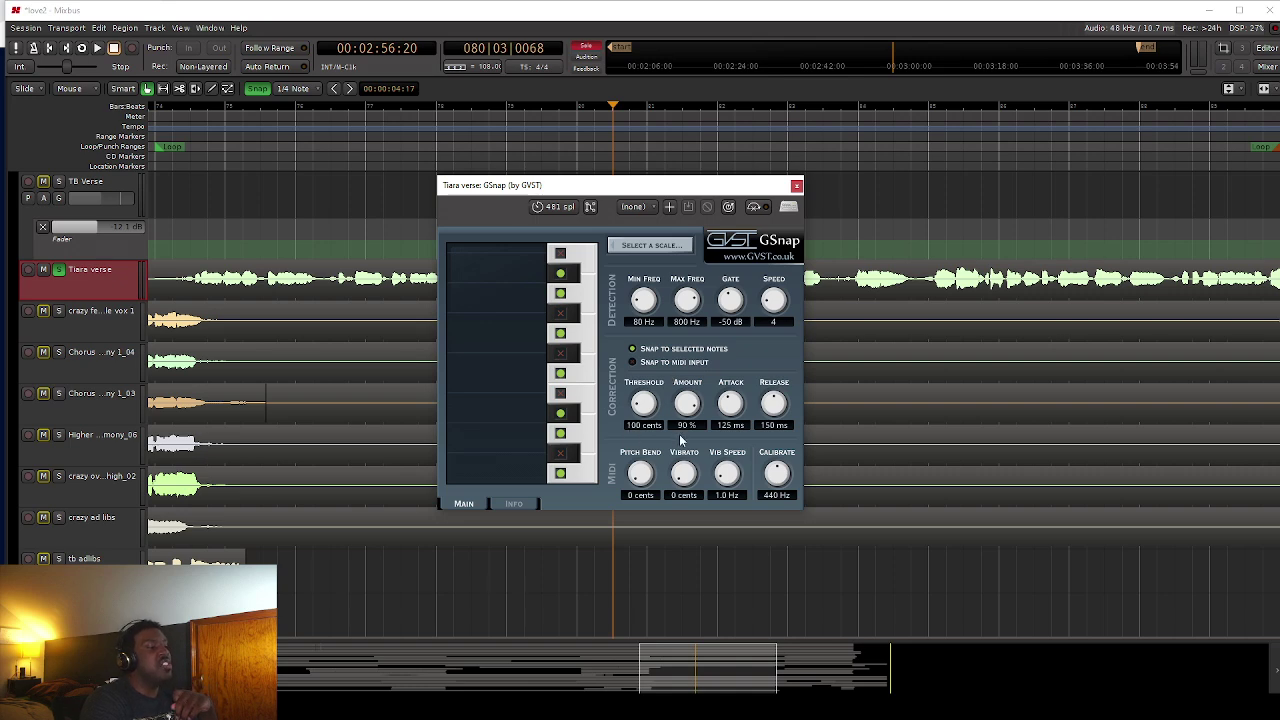
# Lower GSnap's correction threshold, then bring it back up to about 95 cents.
pyautogui.scroll(1, 637, 432)
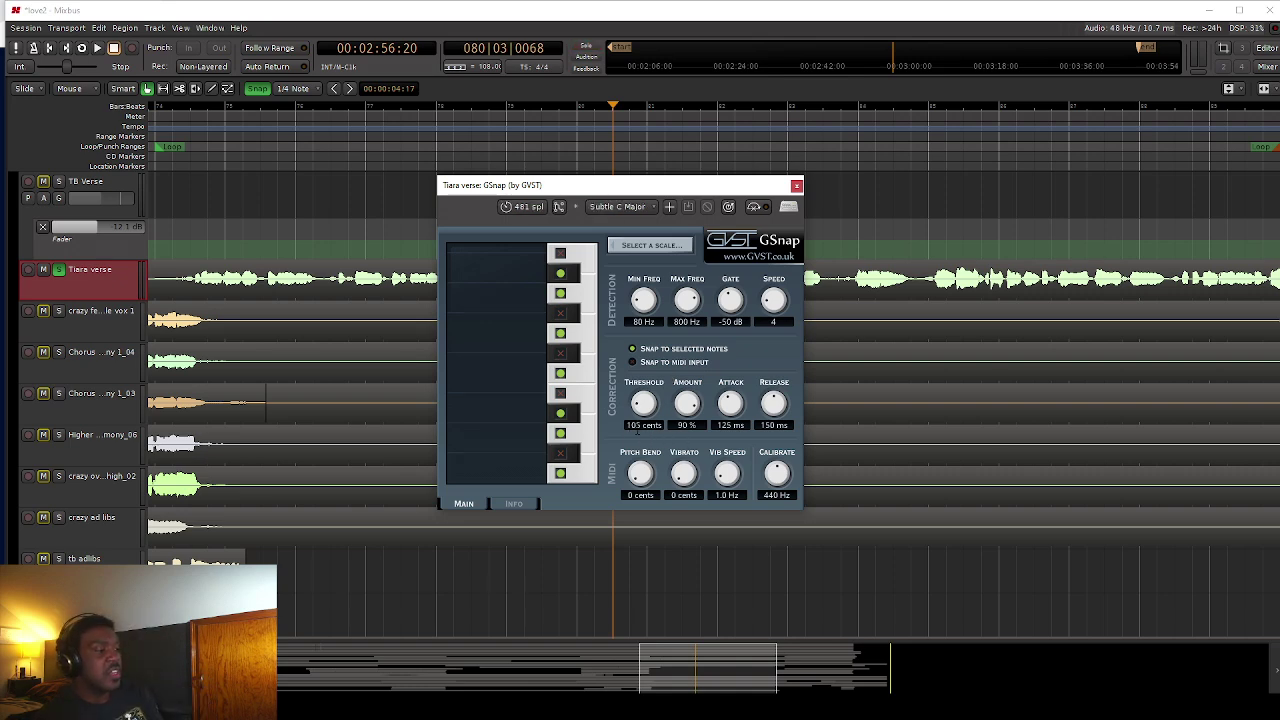
pyautogui.scroll(-2, 637, 430)
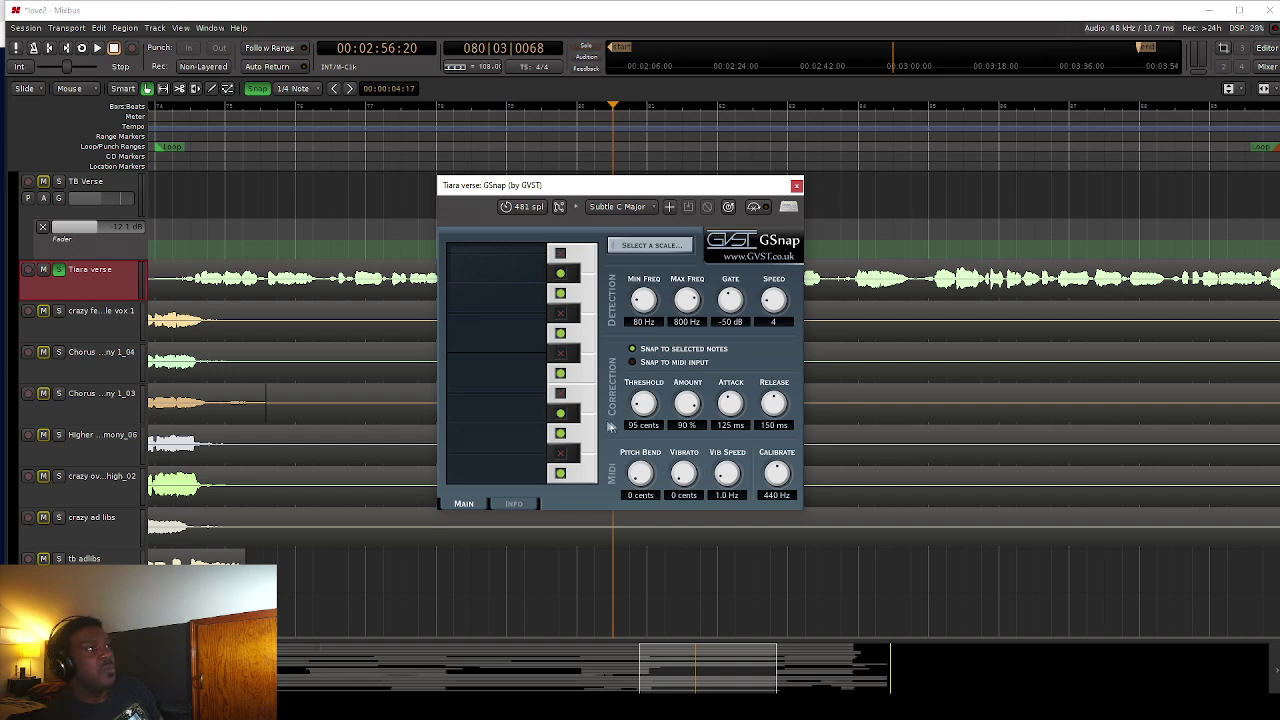
pyautogui.moveTo(652, 406)
pyautogui.mouseDown()
pyautogui.moveTo(642, 416)
pyautogui.moveTo(624, 399)
pyautogui.mouseUp()
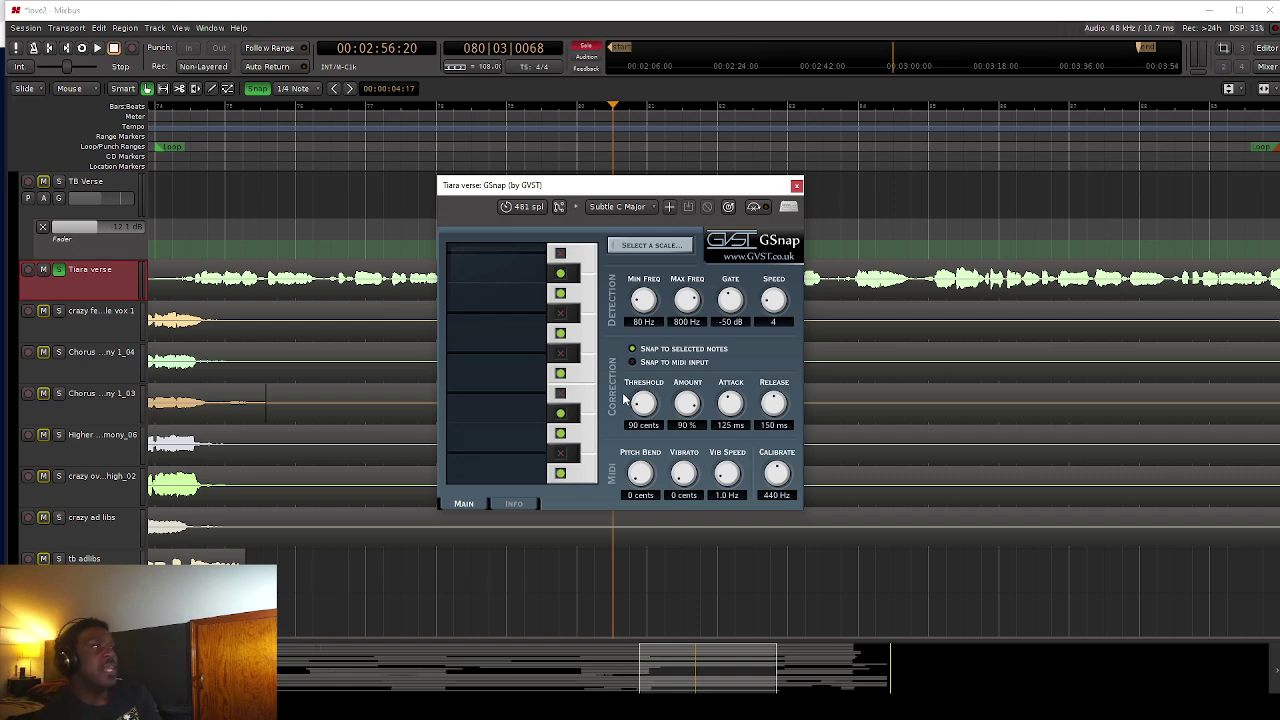
pyautogui.moveTo(641, 407); pyautogui.dragTo(641, 402)
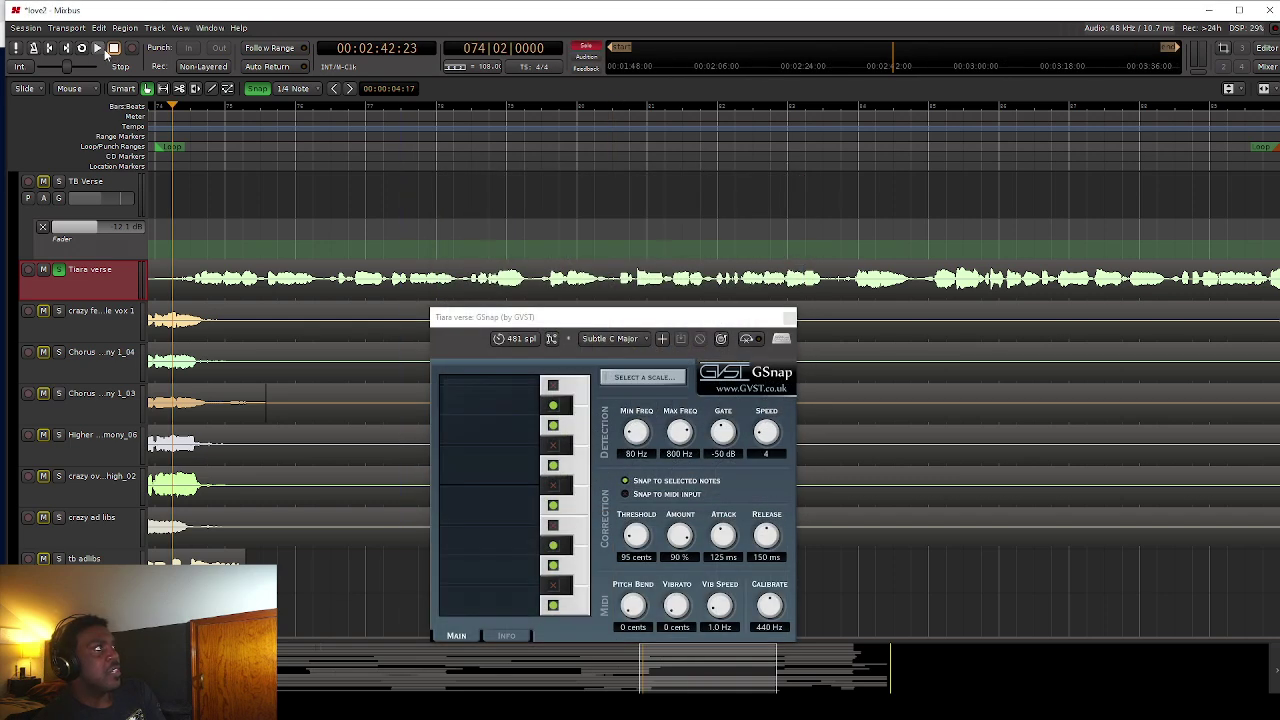
# Play the vocal and replay the passage from about 2:58 several times.
pyautogui.click(97, 50)
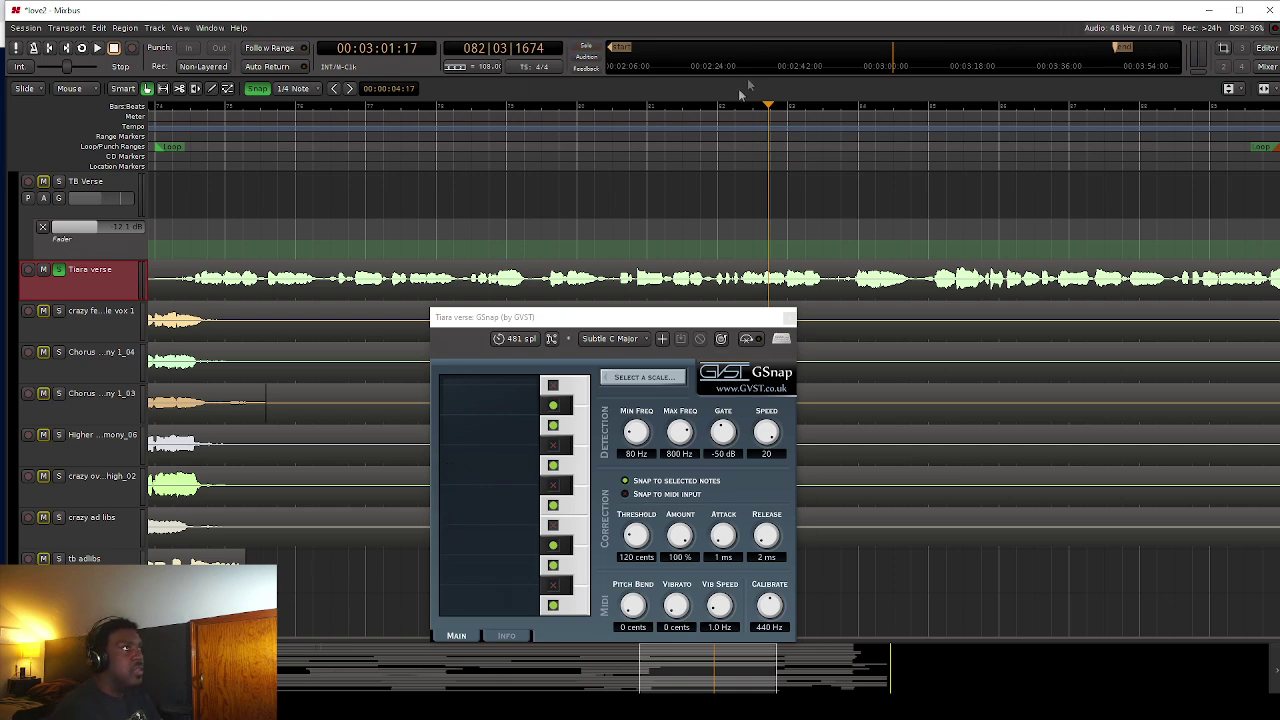
pyautogui.click(666, 106)
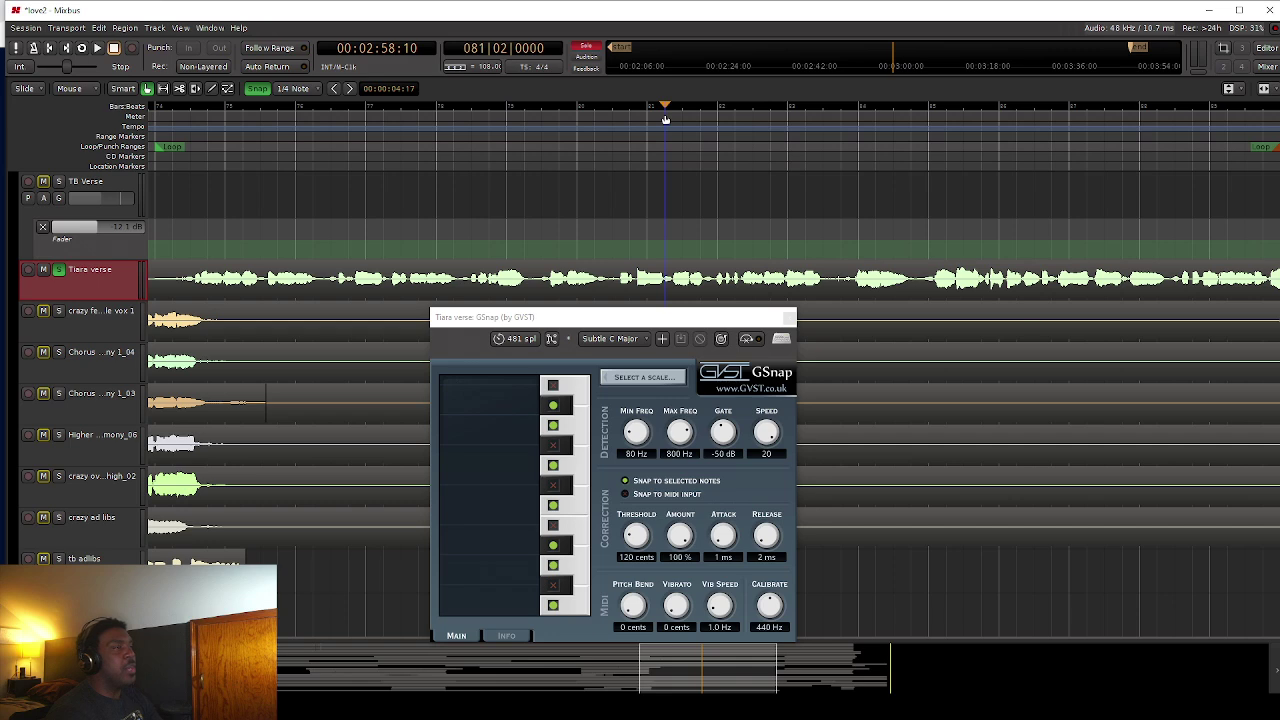
pyautogui.press('space')
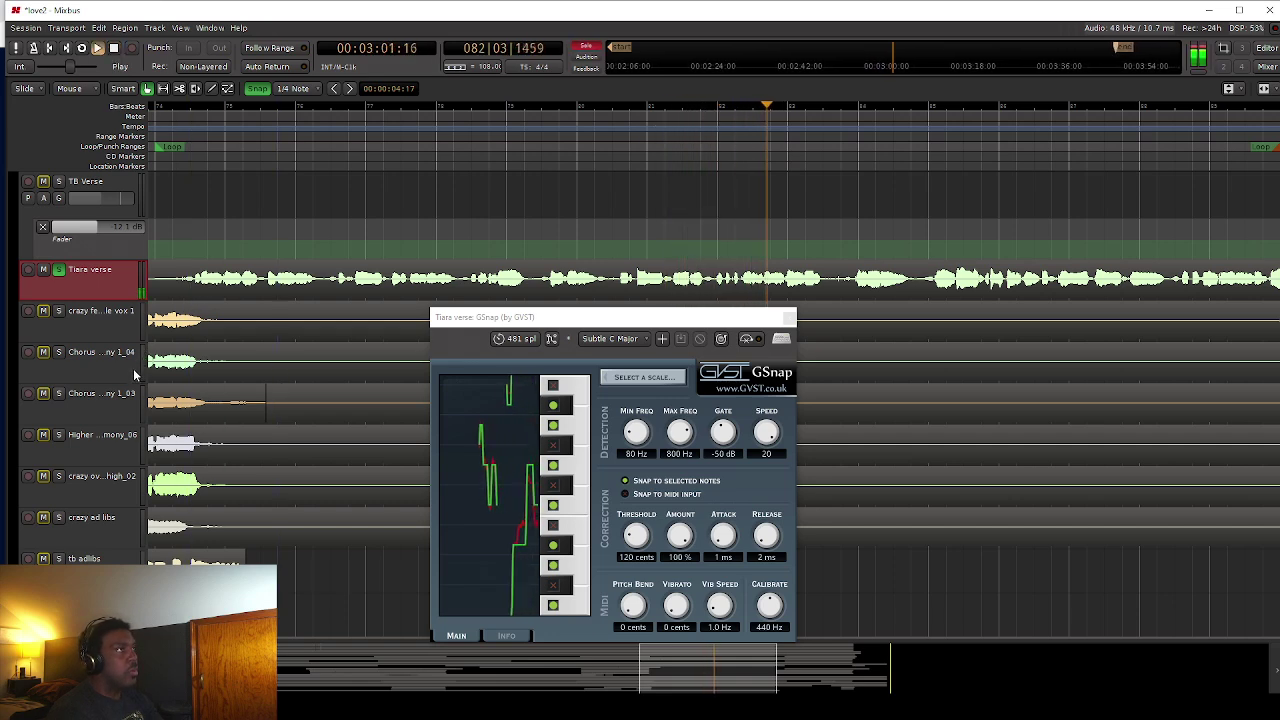
pyautogui.press('space')
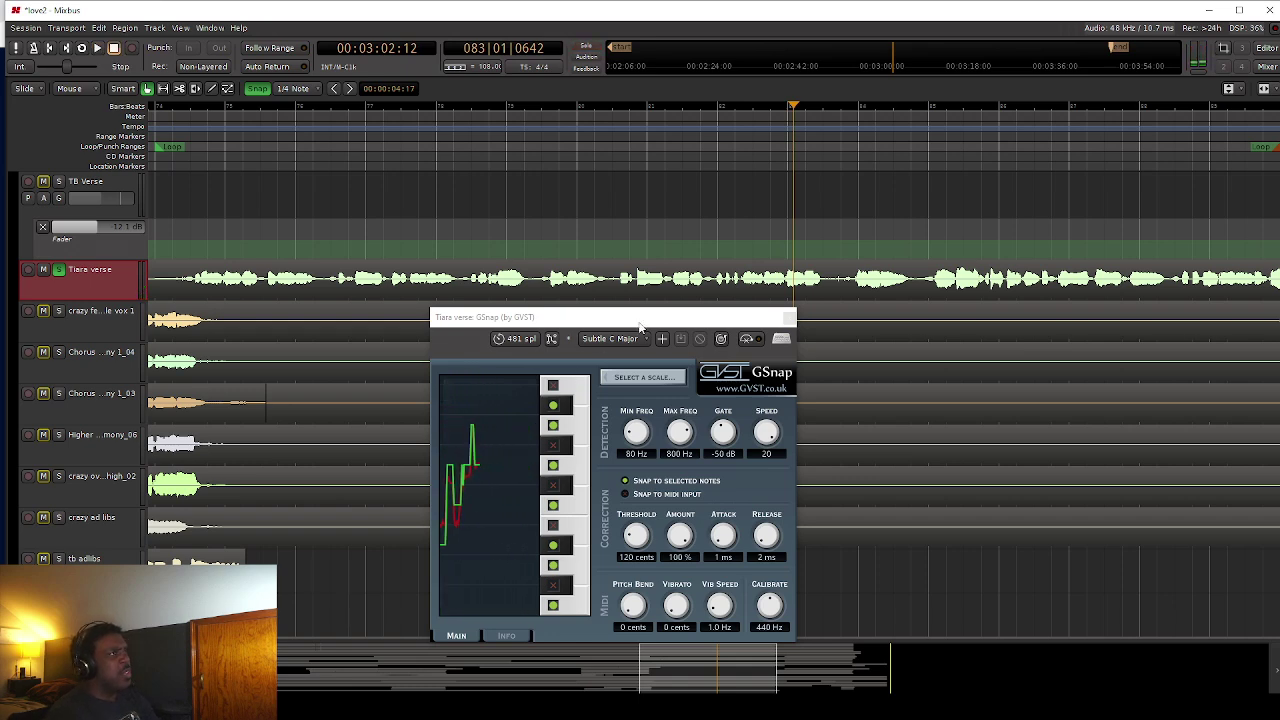
pyautogui.click(668, 106)
pyautogui.press('space')
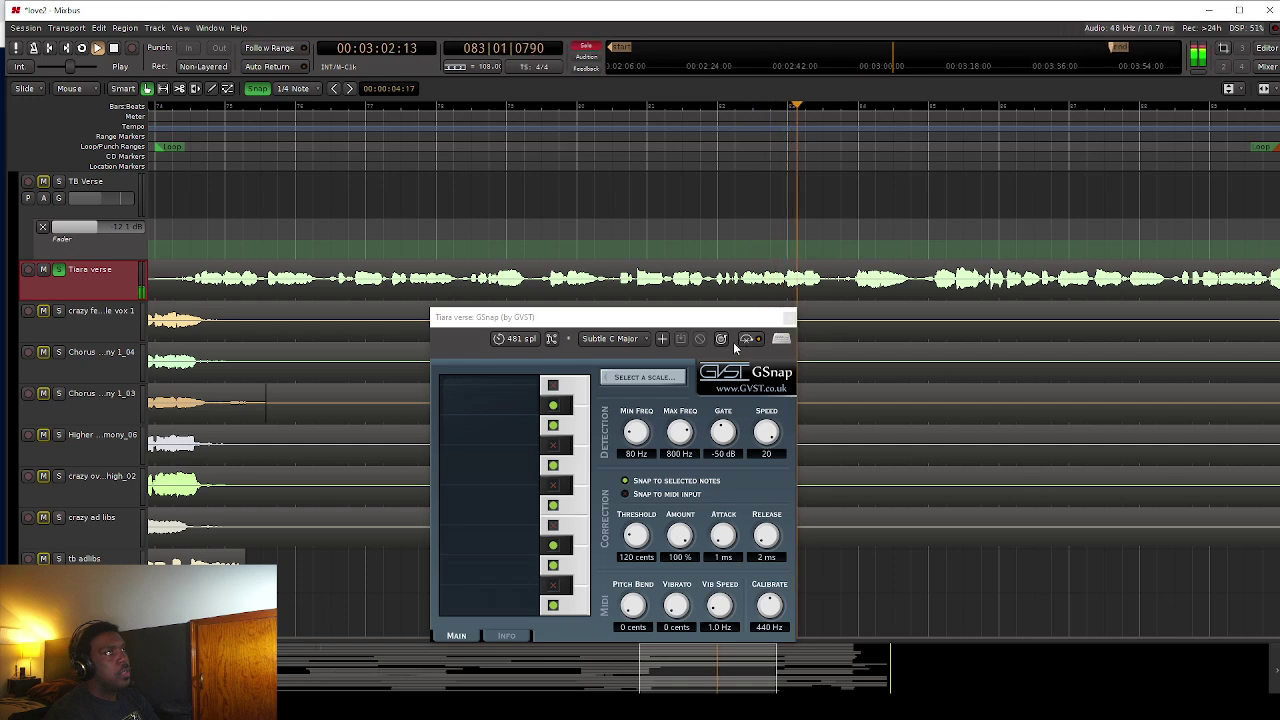
pyautogui.press('space')
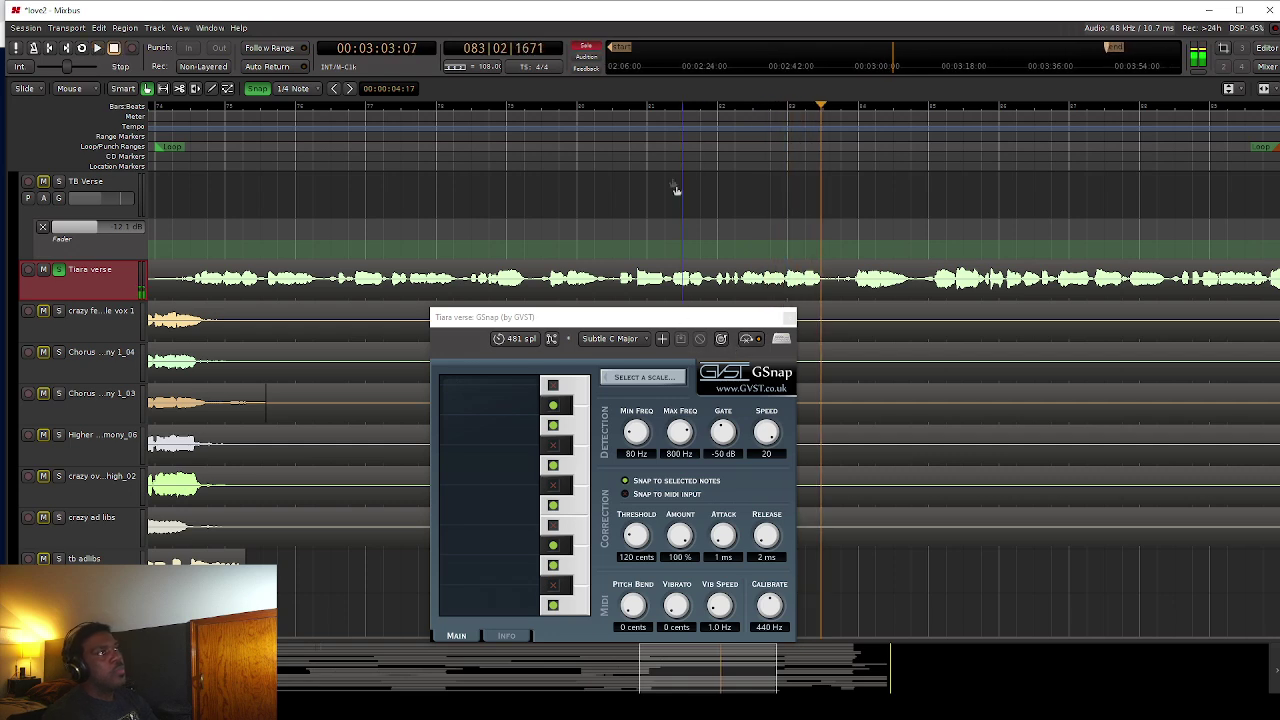
pyautogui.click(681, 103)
pyautogui.click(744, 343)
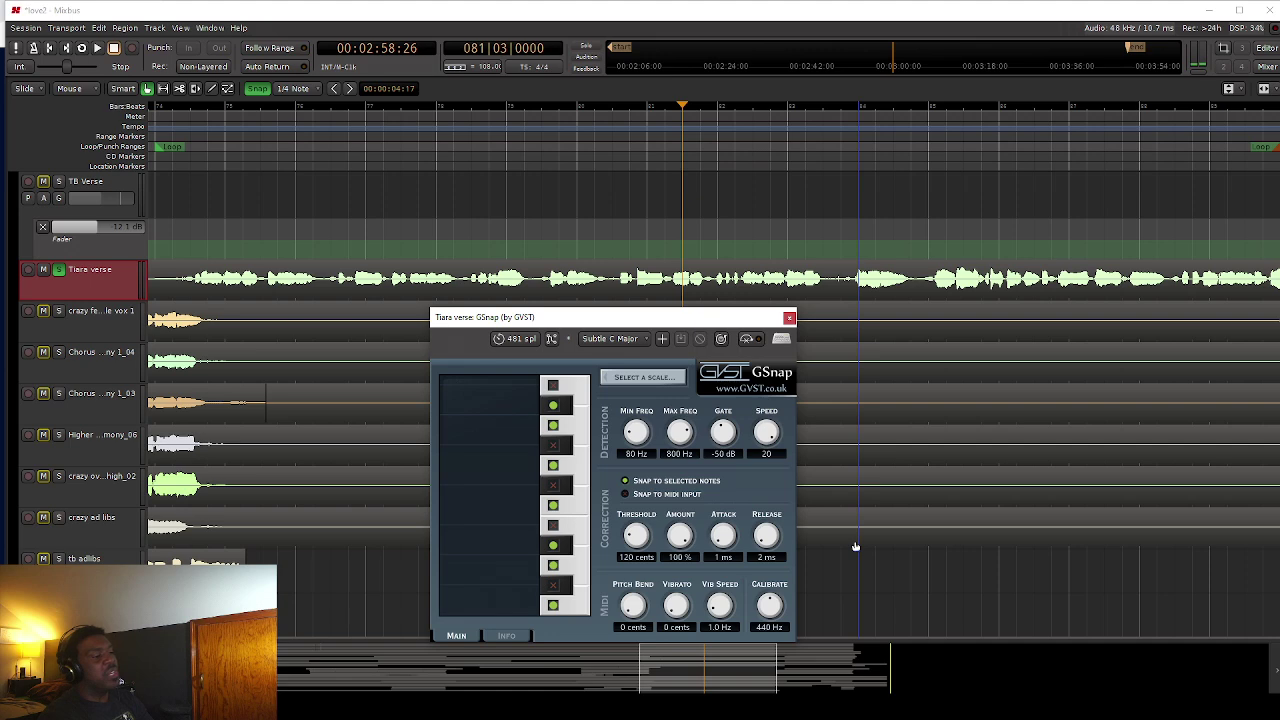
pyautogui.press('space')
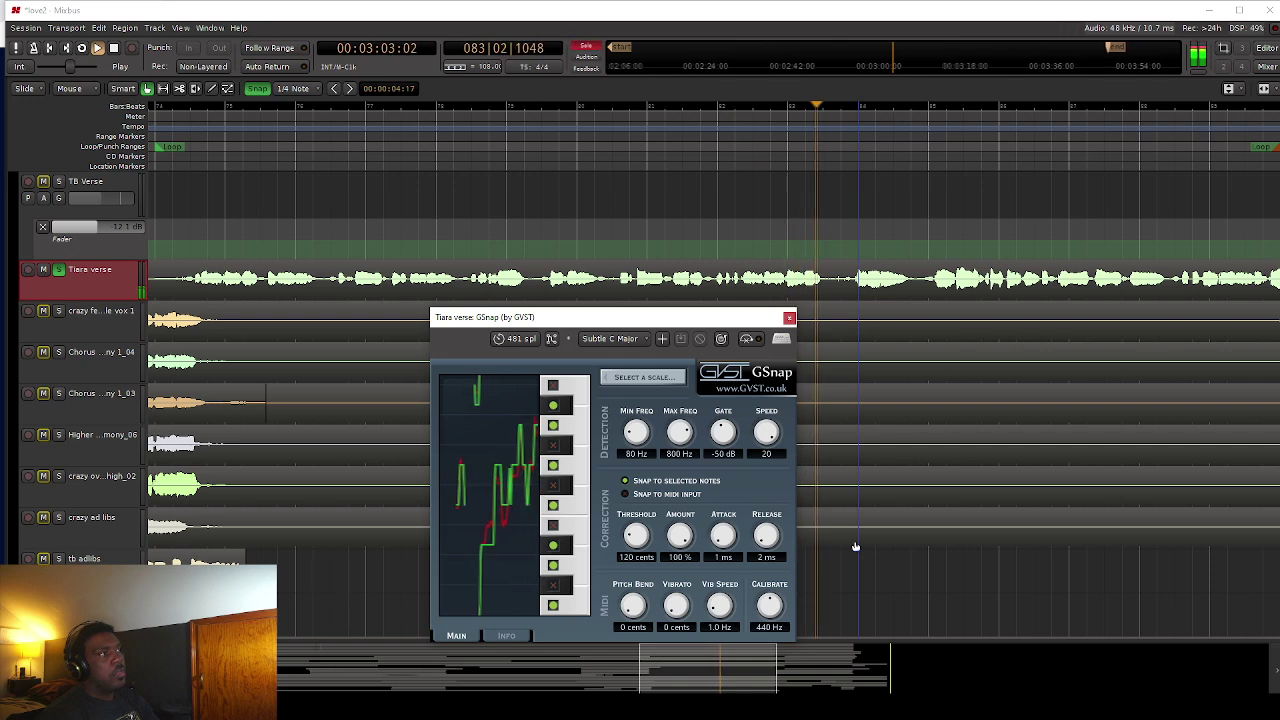
pyautogui.press('space')
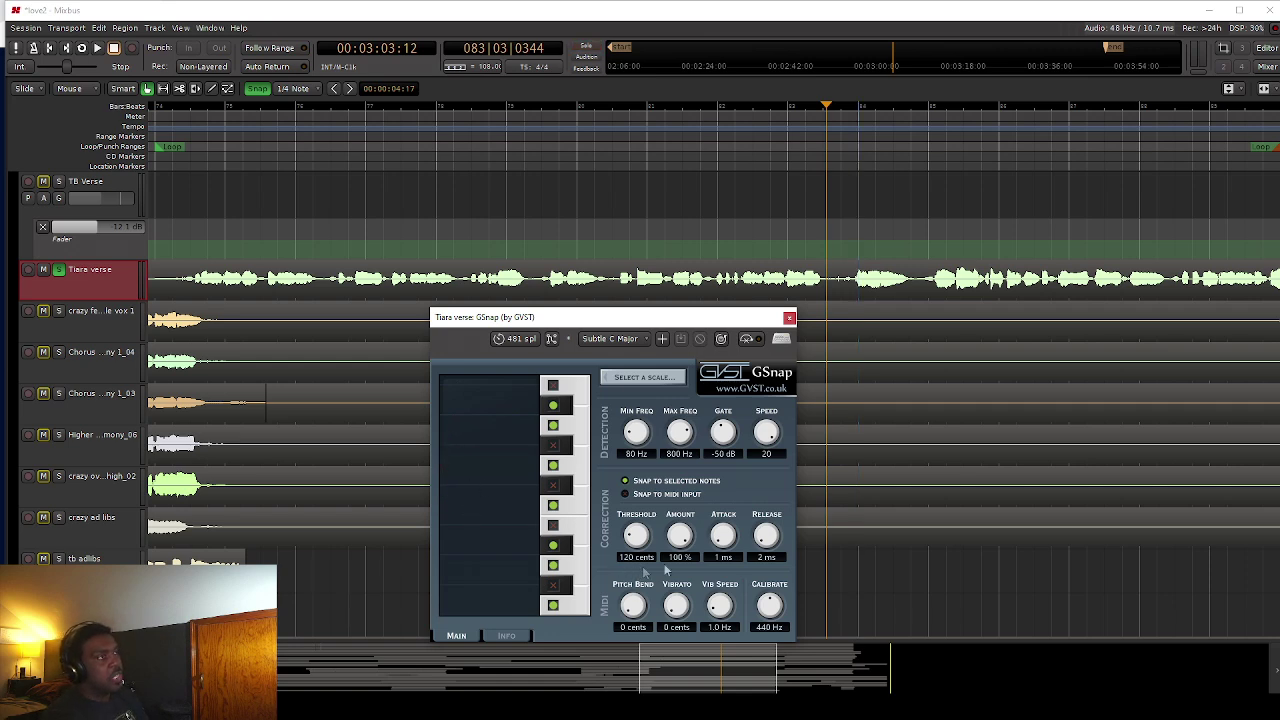
# Lower the threshold from 120 to 60 cents and replay from 3:01 and 2:57 to compare.
pyautogui.moveTo(636, 536); pyautogui.dragTo(636, 585)
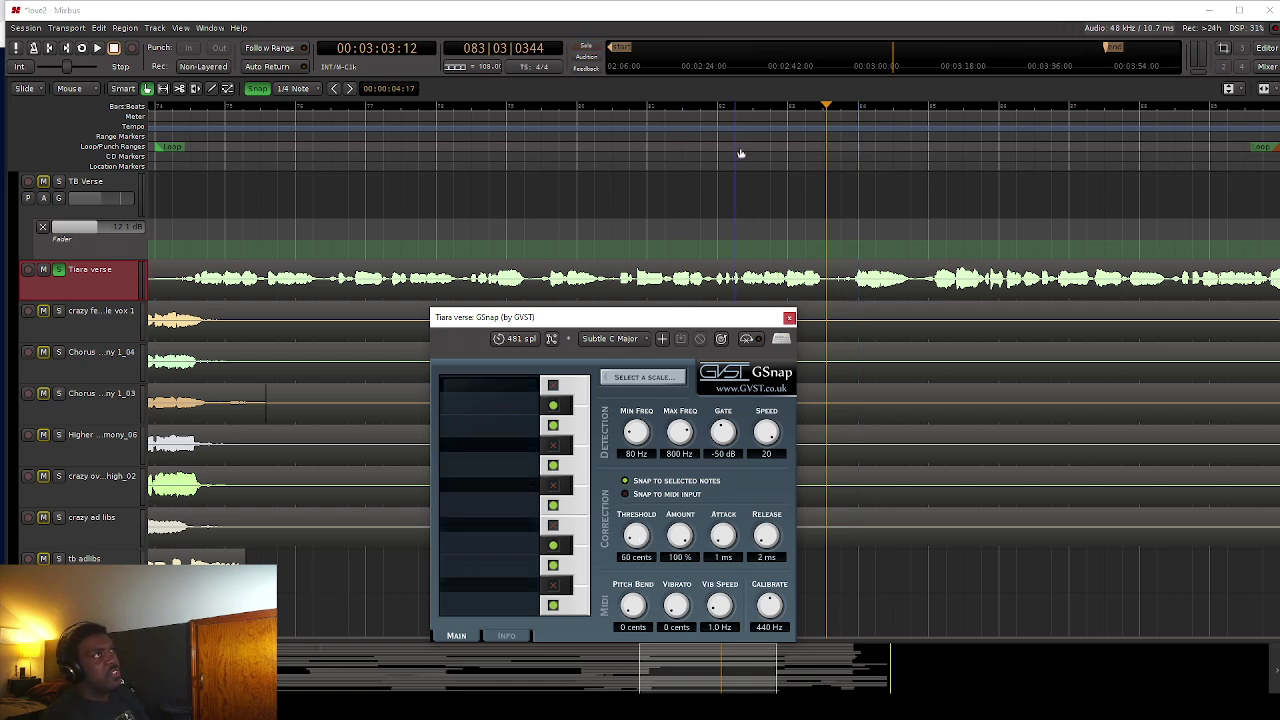
pyautogui.click(743, 110)
pyautogui.press('space')
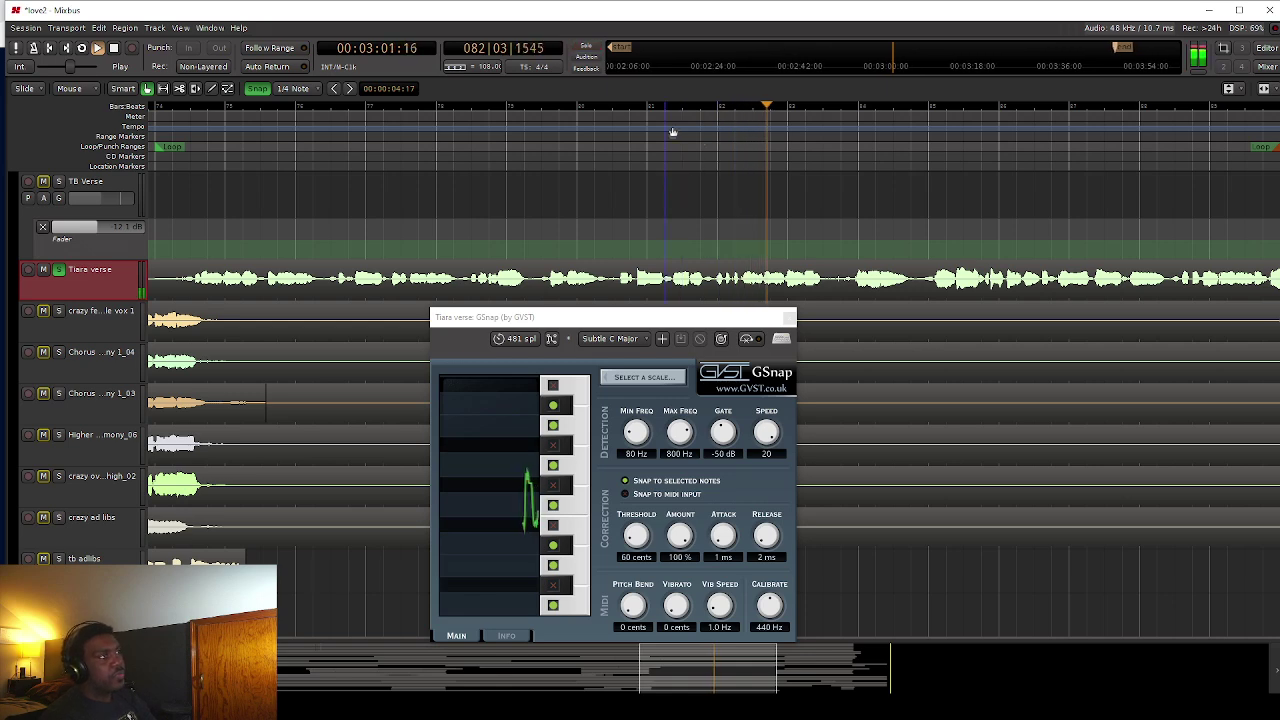
pyautogui.click(634, 112)
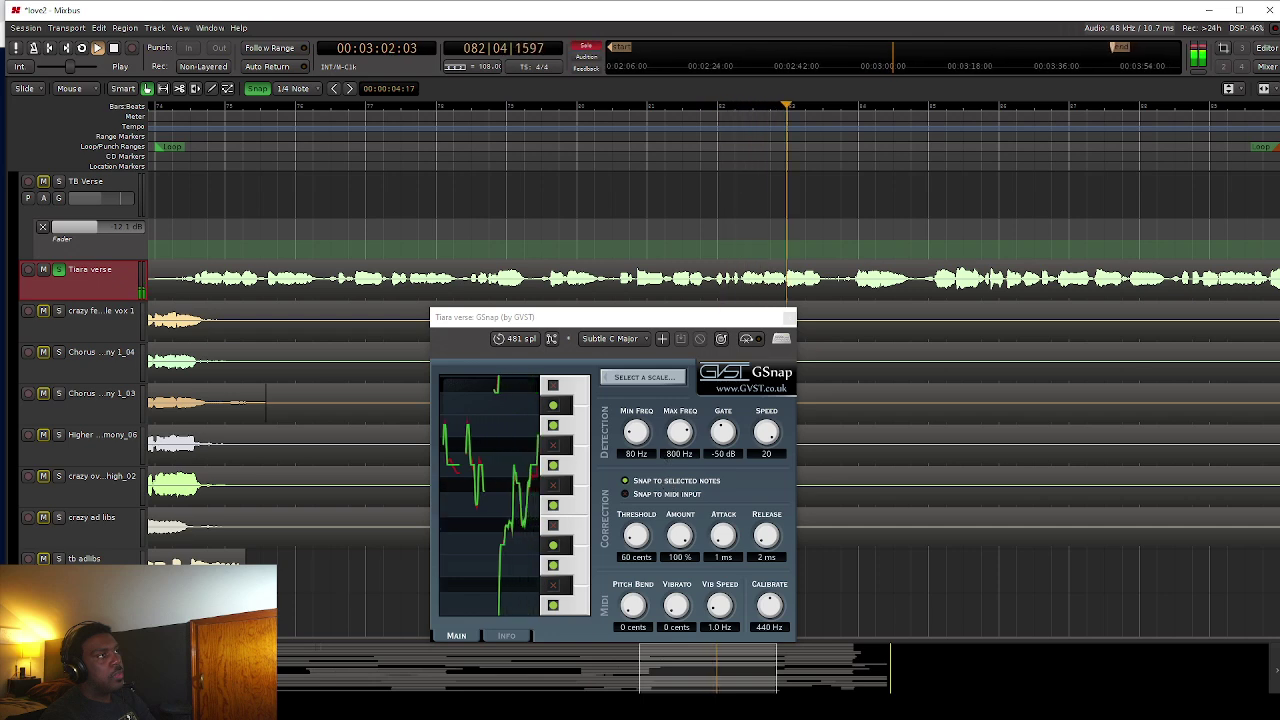
pyautogui.press('space')
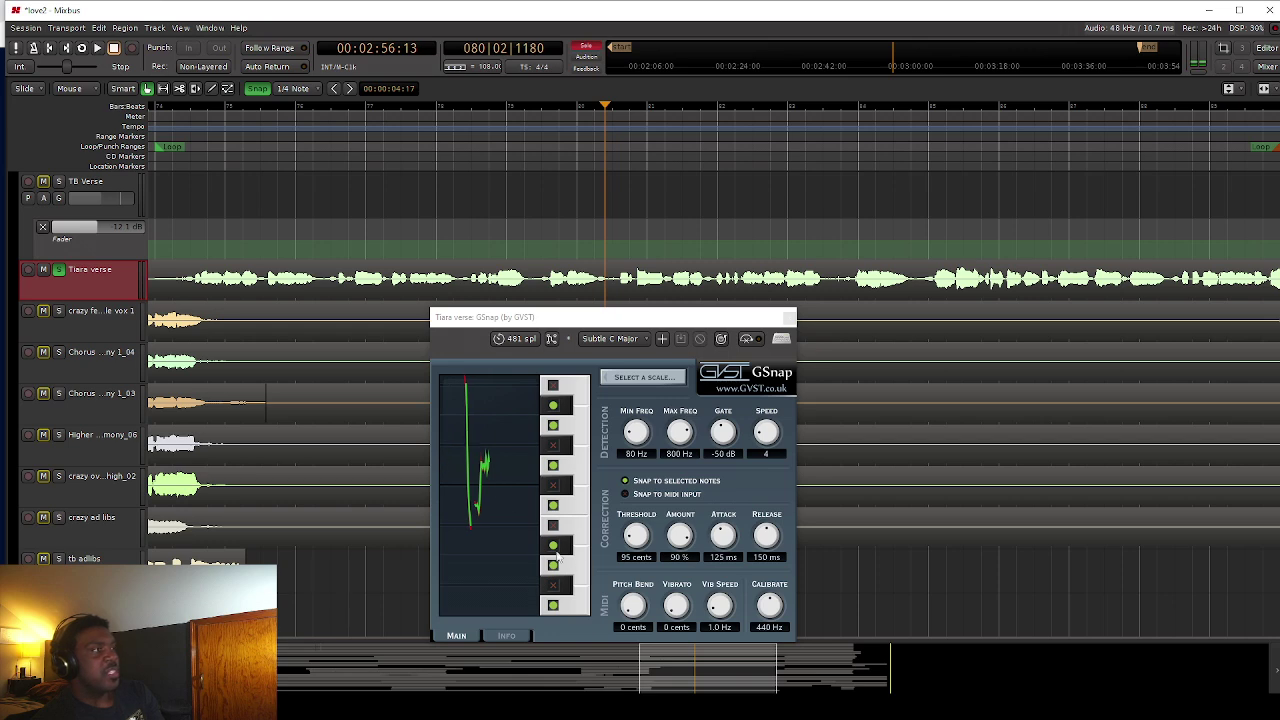
# Harden GSnap's correction: Threshold 100 cents, Amount 100 %, Attack 1 ms, Release 54 ms.
pyautogui.click(636, 540)
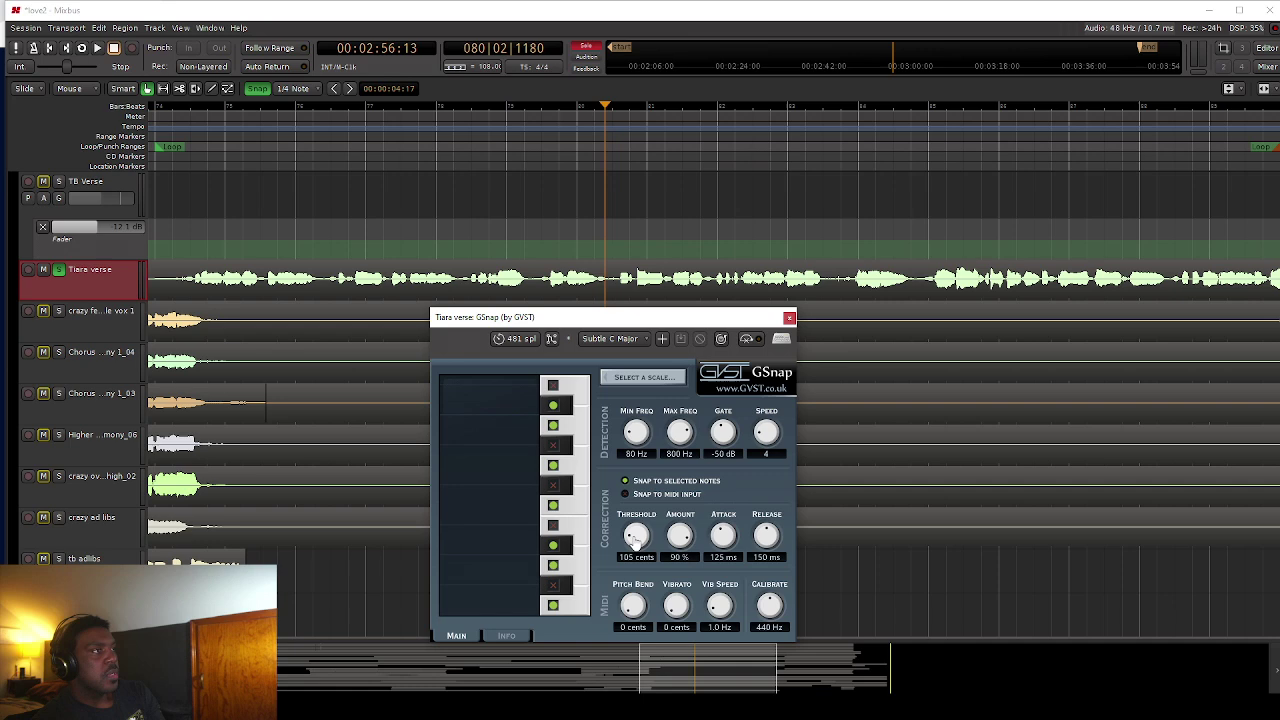
pyautogui.scroll(1, 636, 540)
pyautogui.moveTo(677, 543); pyautogui.dragTo(676, 512)
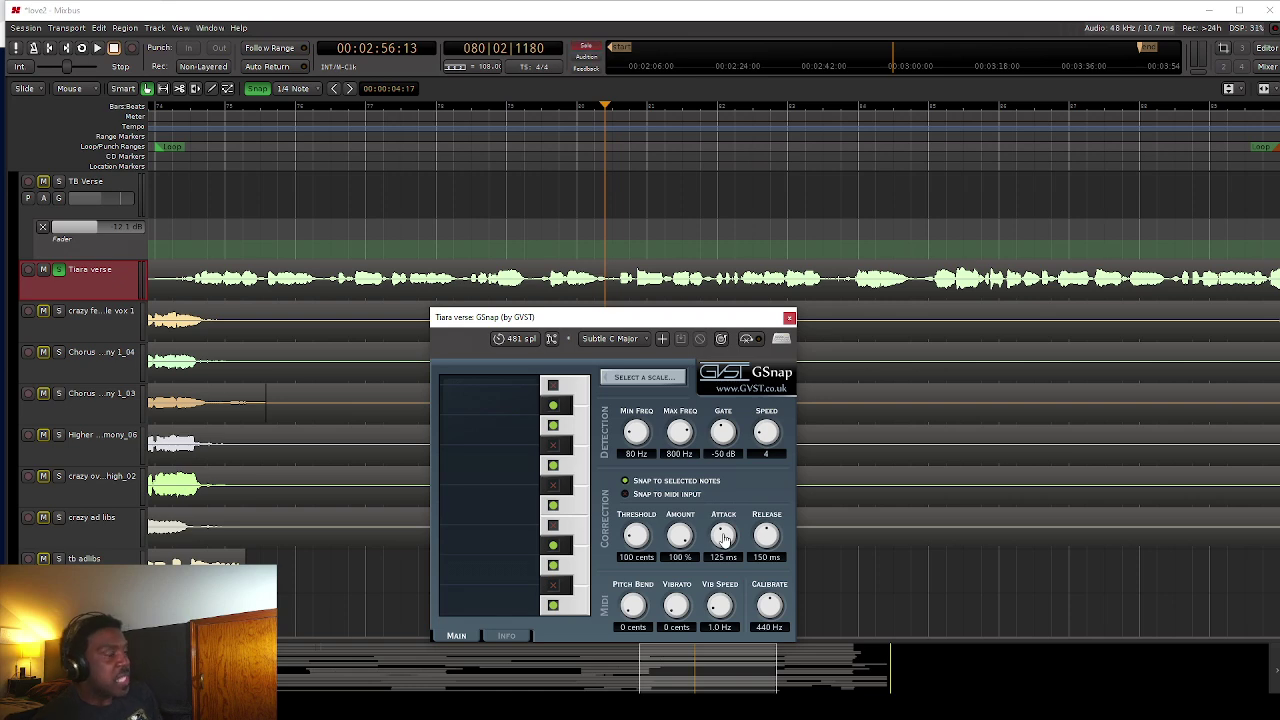
pyautogui.moveTo(723, 537); pyautogui.dragTo(710, 570)
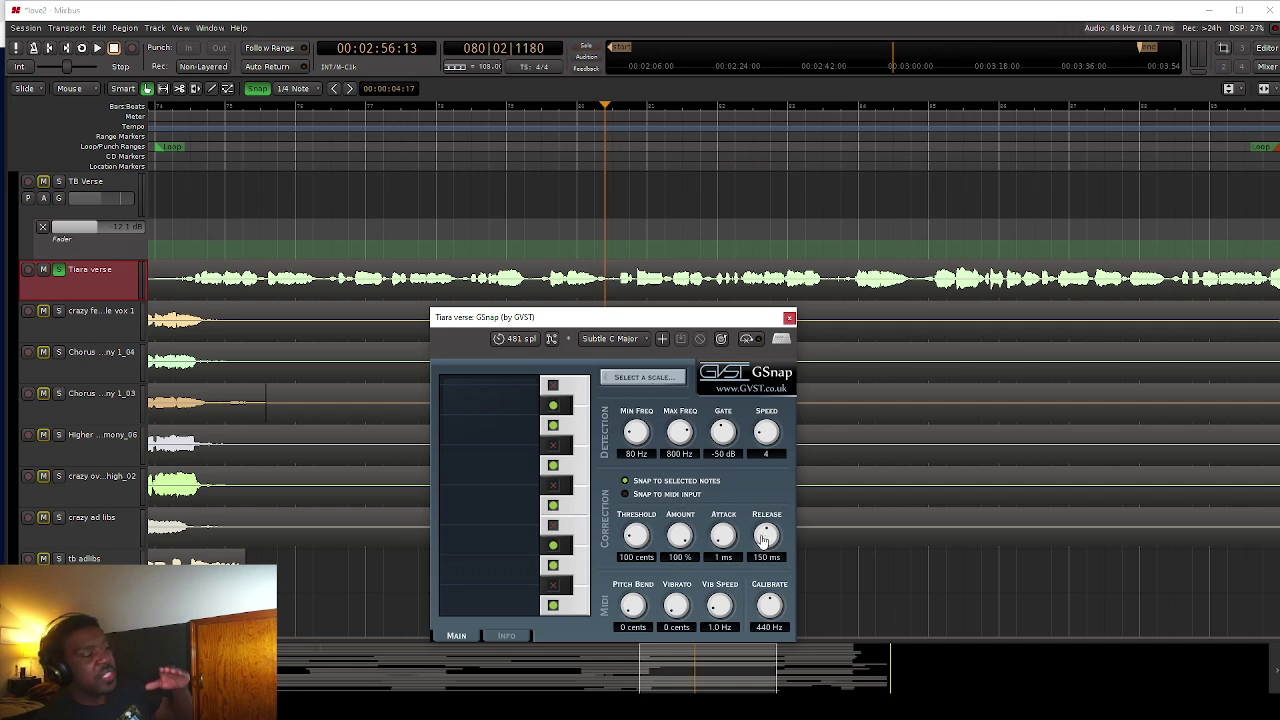
pyautogui.moveTo(763, 538); pyautogui.dragTo(768, 543)
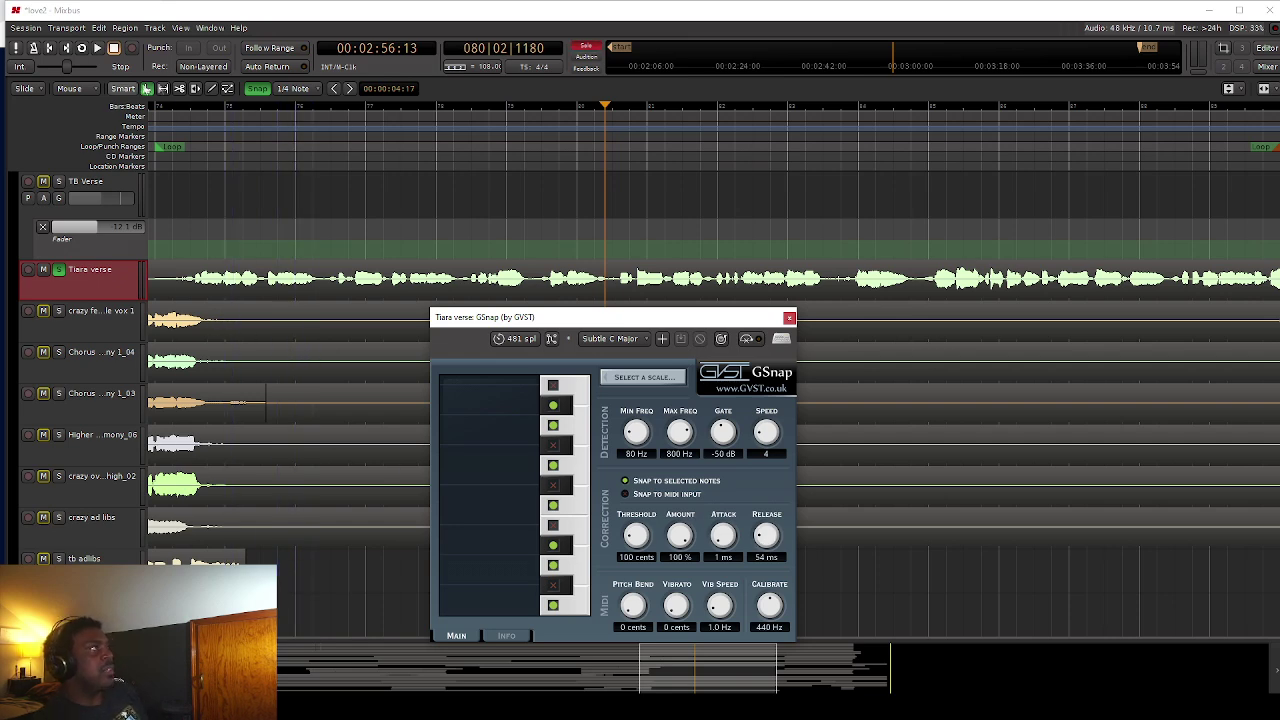
# Replay the verse from about 2:43 through GSnap, then return the playhead to bar 74.
pyautogui.click(82, 48)
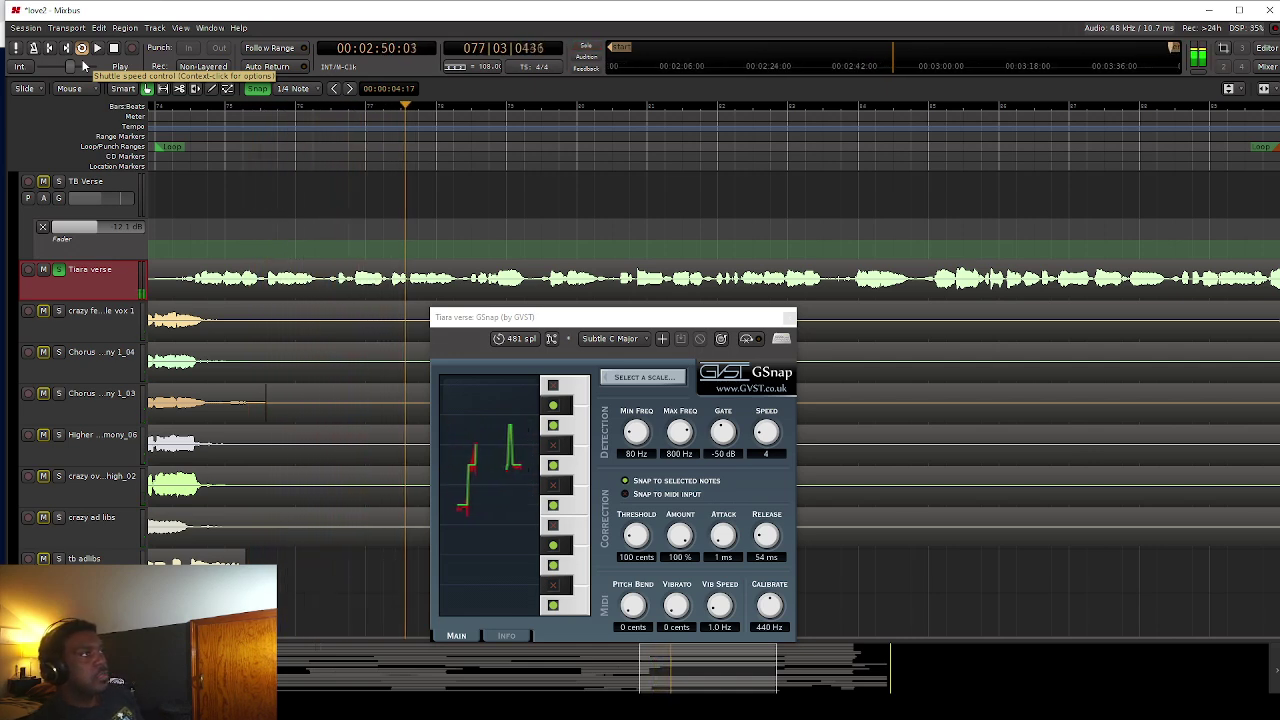
pyautogui.click(112, 48)
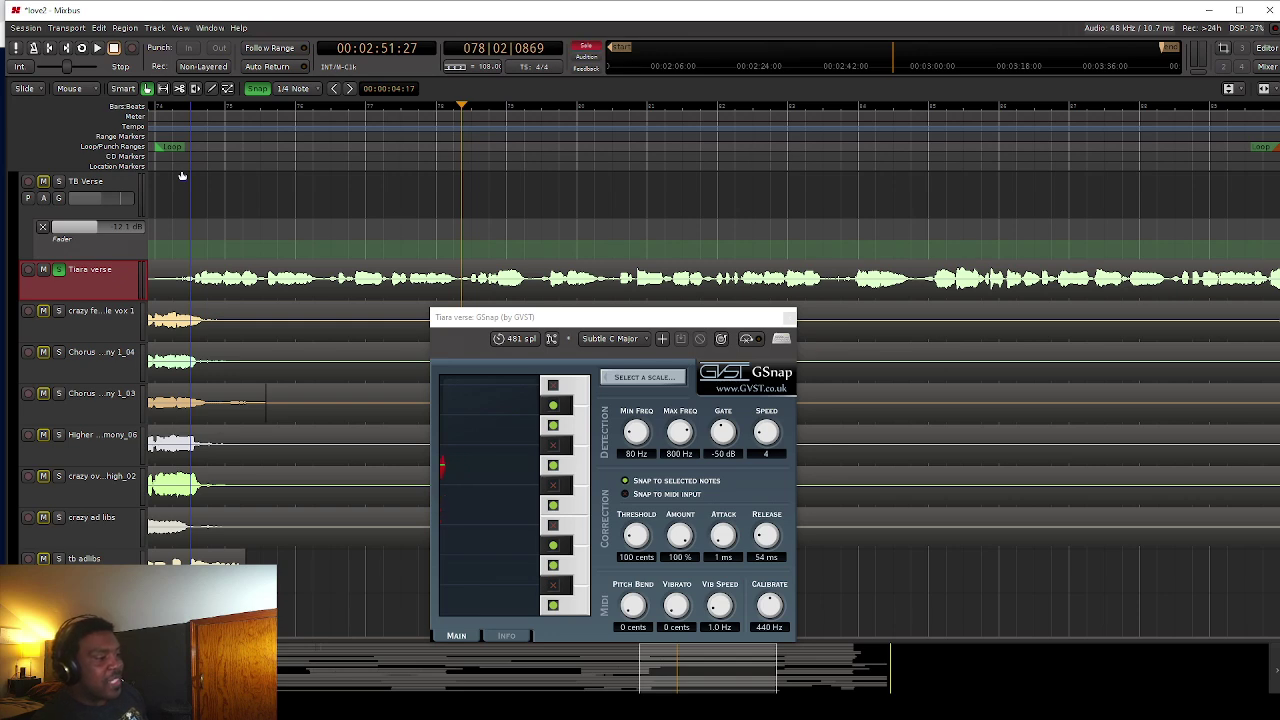
pyautogui.click(190, 106)
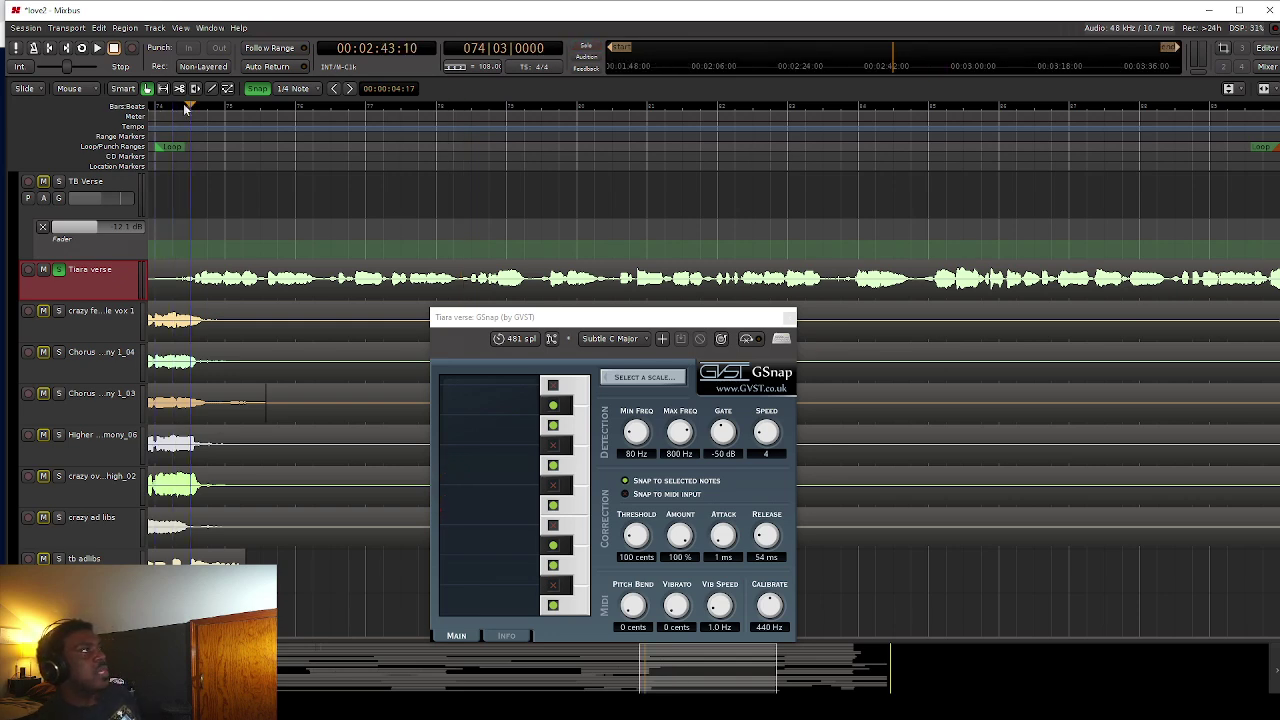
pyautogui.click(96, 48)
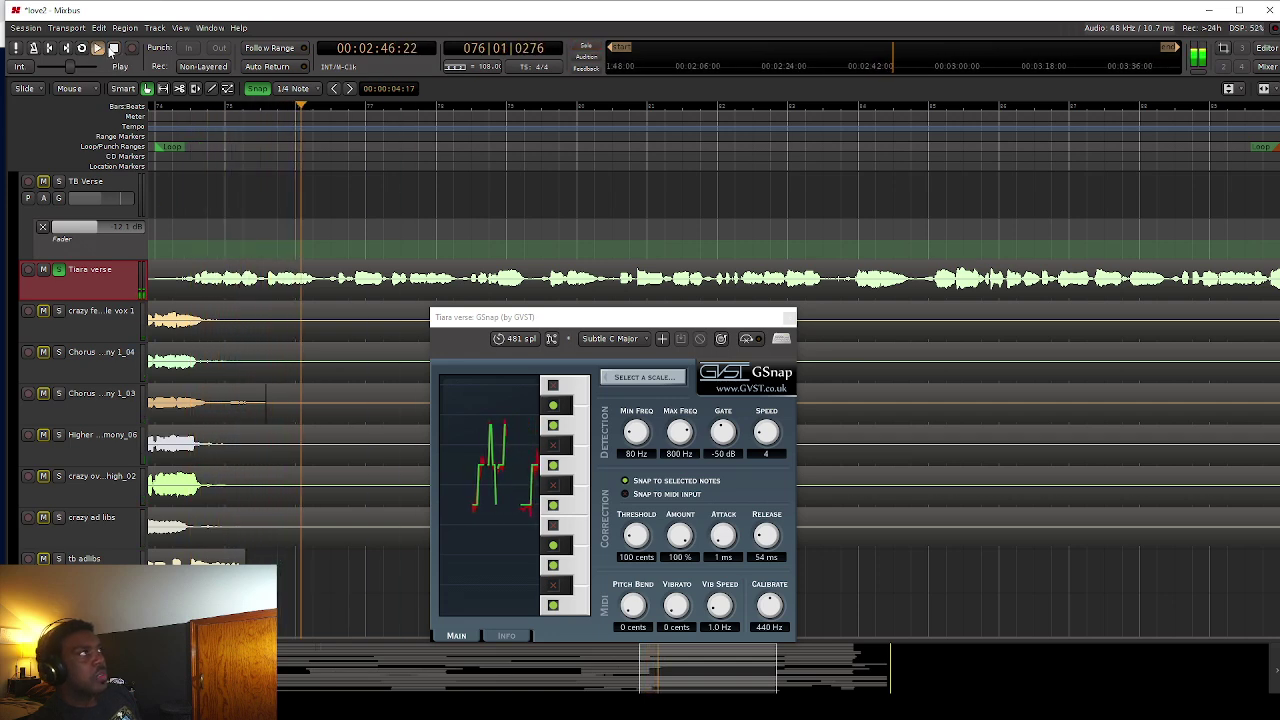
pyautogui.click(112, 48)
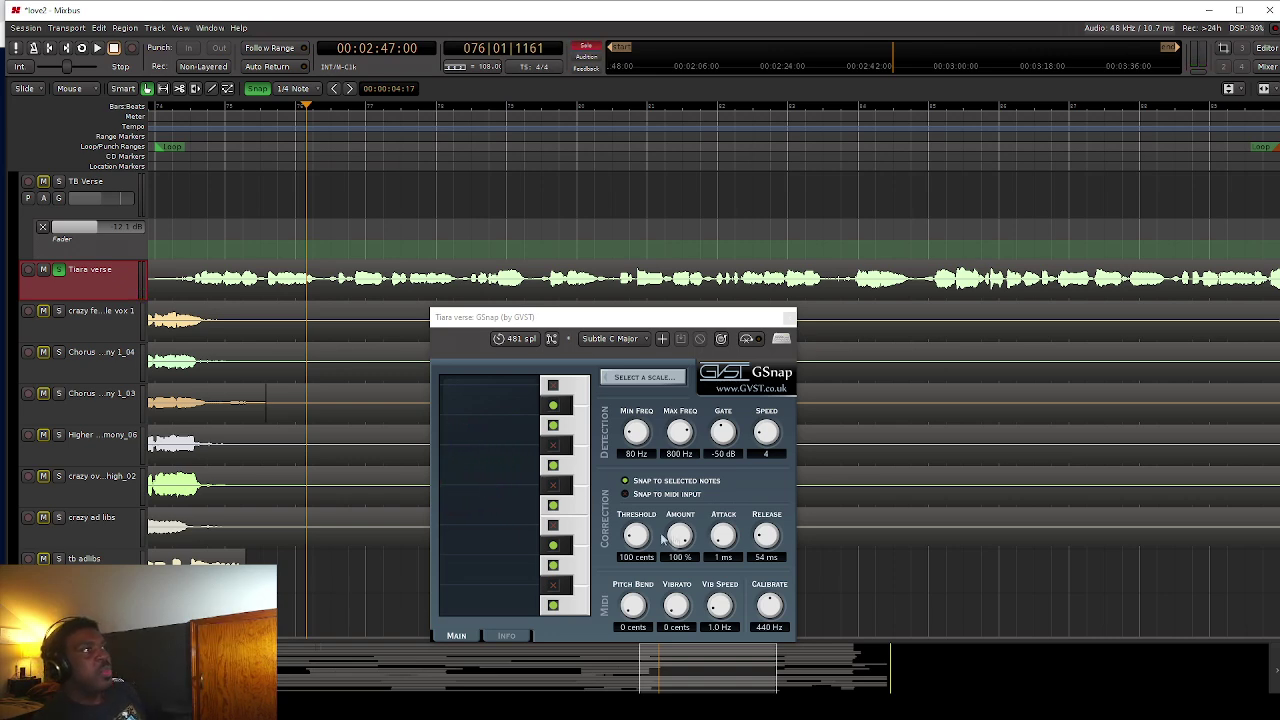
pyautogui.click(665, 540)
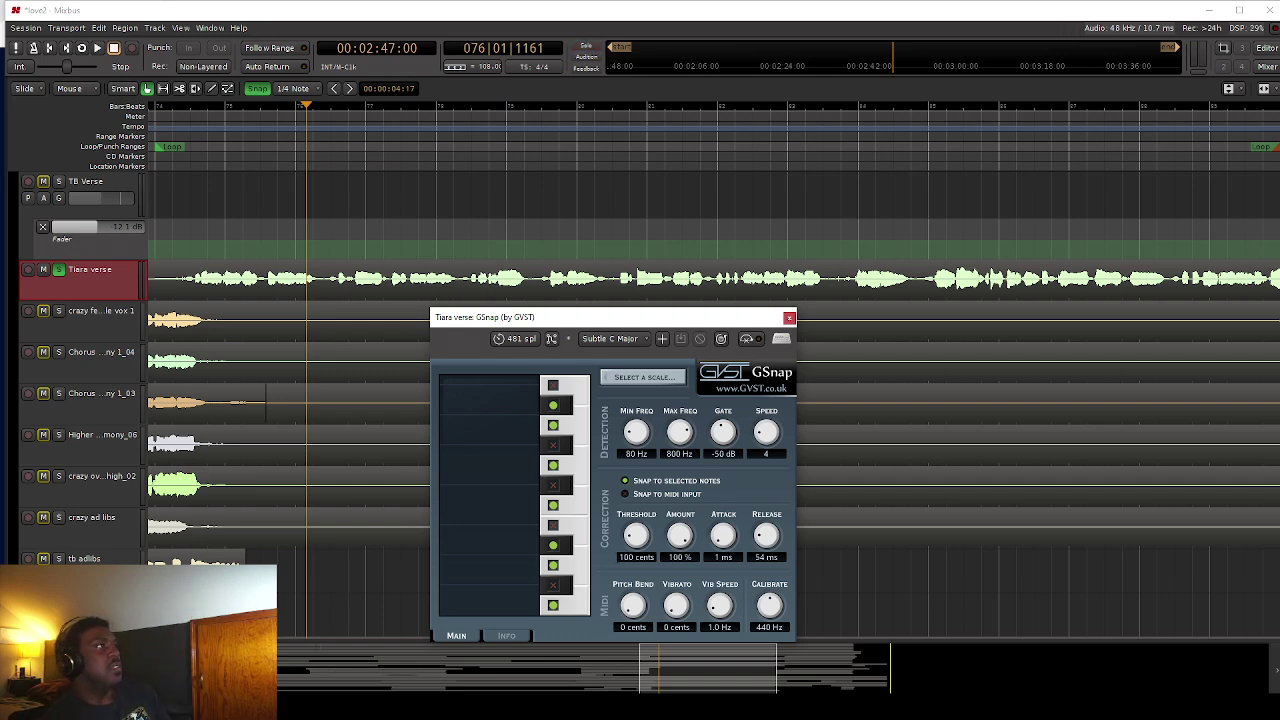
pyautogui.click(178, 106)
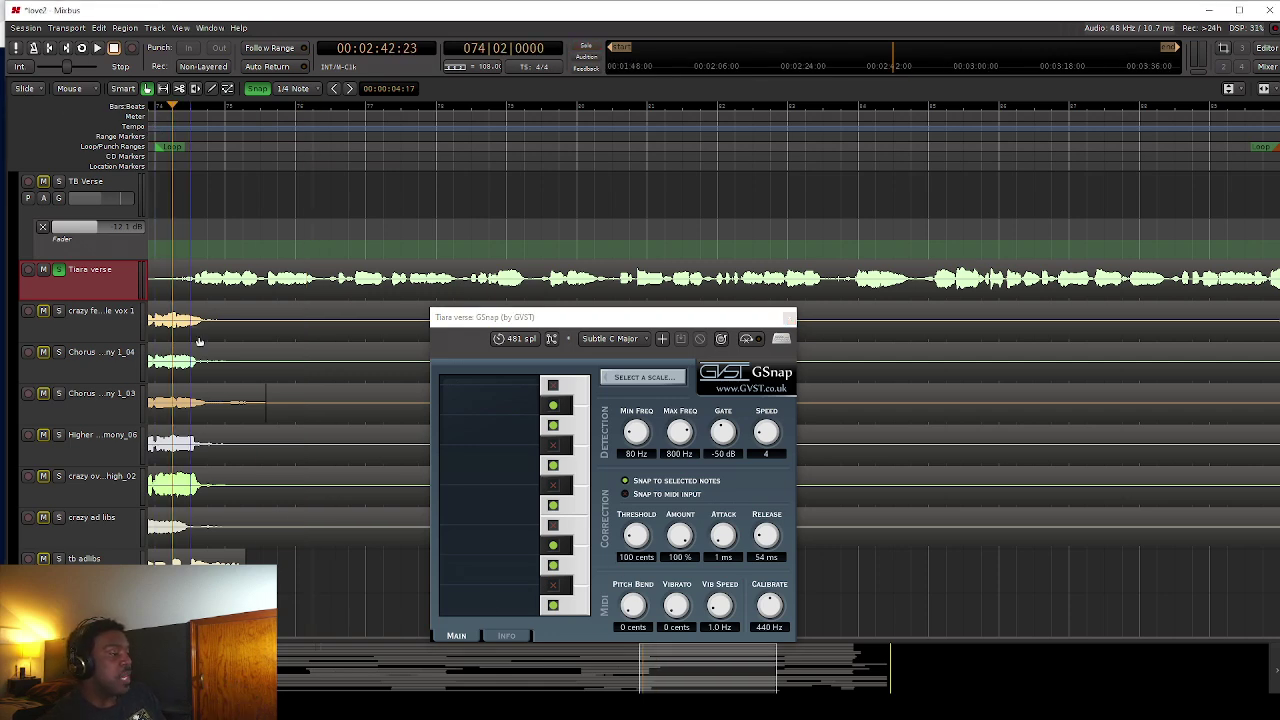
pyautogui.click(97, 50)
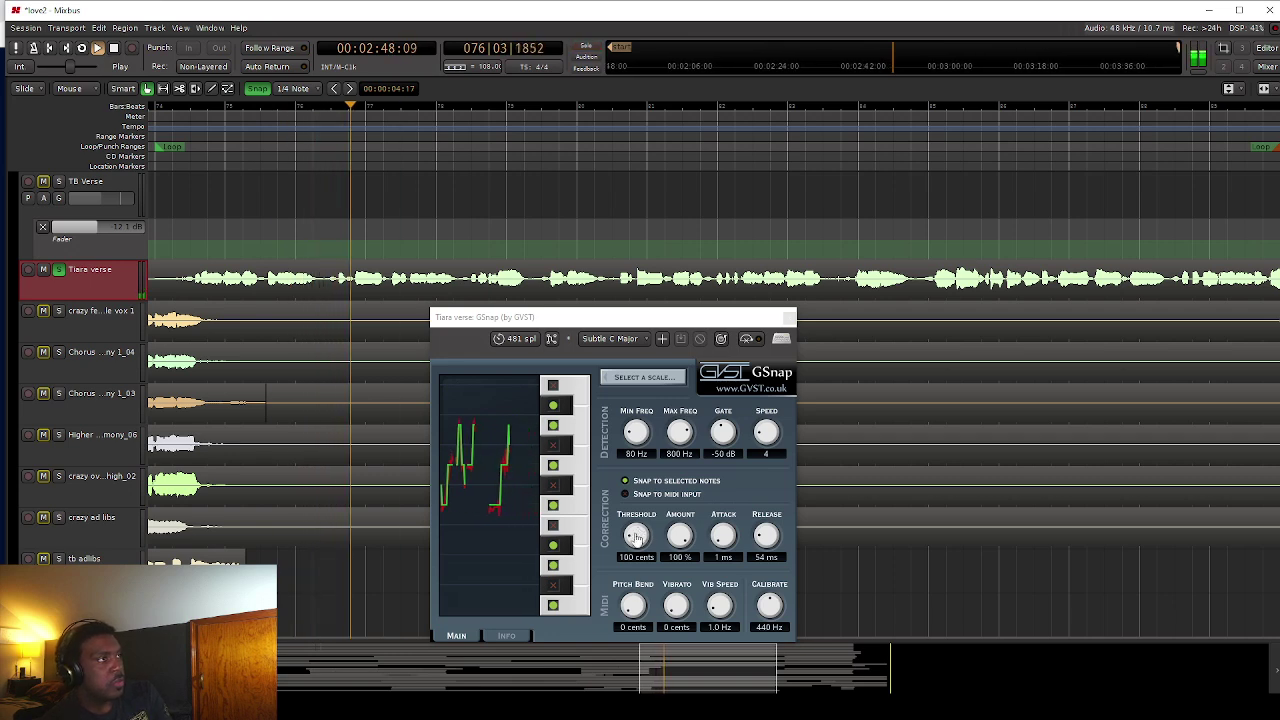
# Set threshold to 45, then 120 cents, release 2 ms and speed 20, then stop playback.
pyautogui.moveTo(636, 538); pyautogui.dragTo(633, 548)
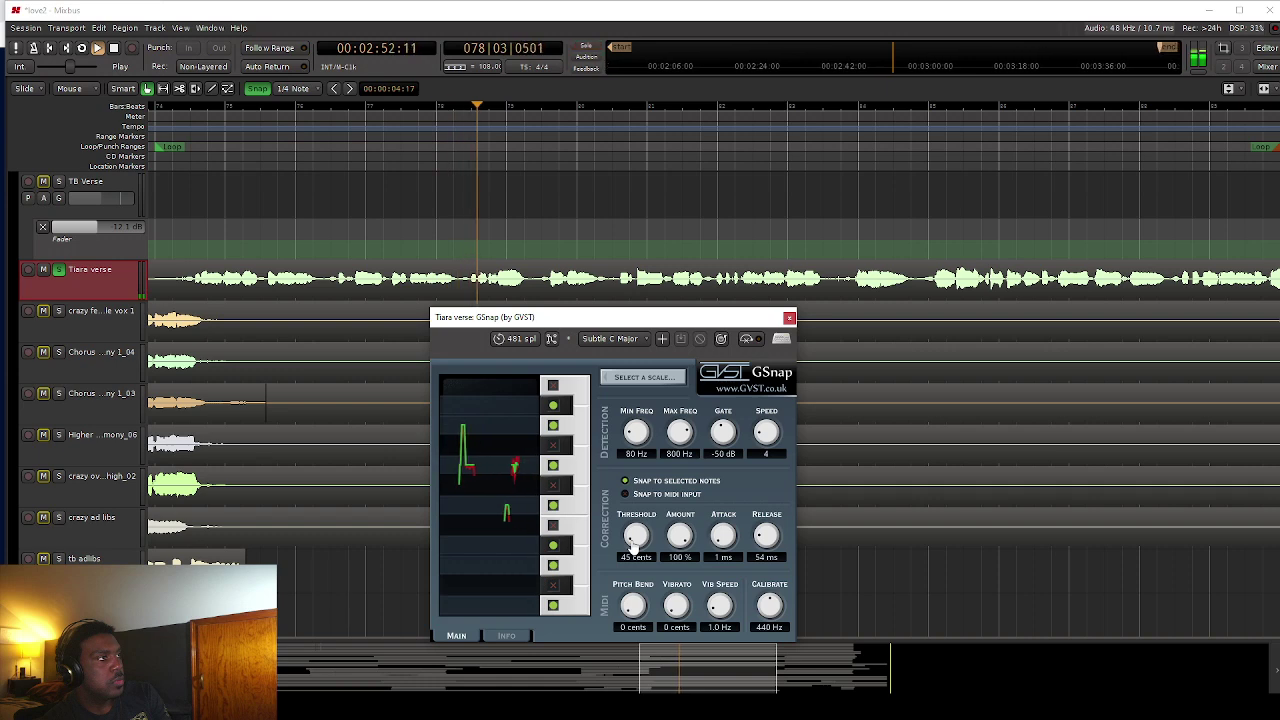
pyautogui.moveTo(633, 546); pyautogui.dragTo(666, 548)
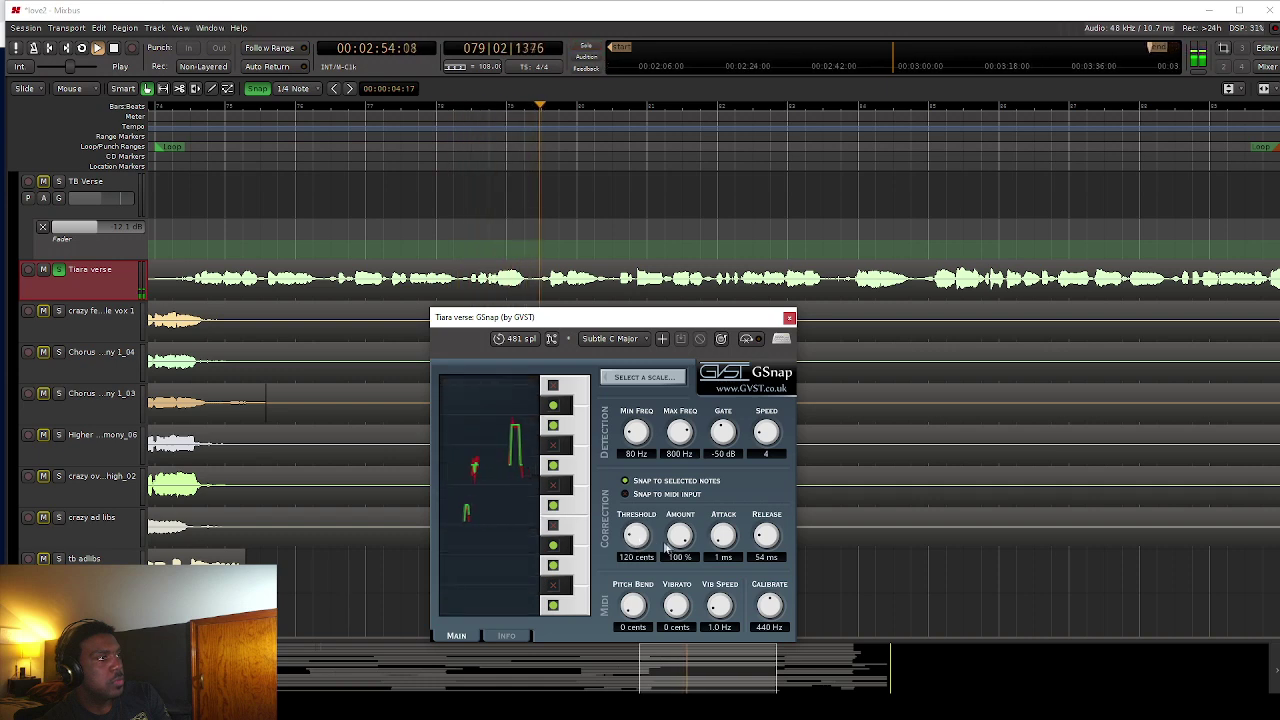
pyautogui.moveTo(766, 536); pyautogui.dragTo(760, 580)
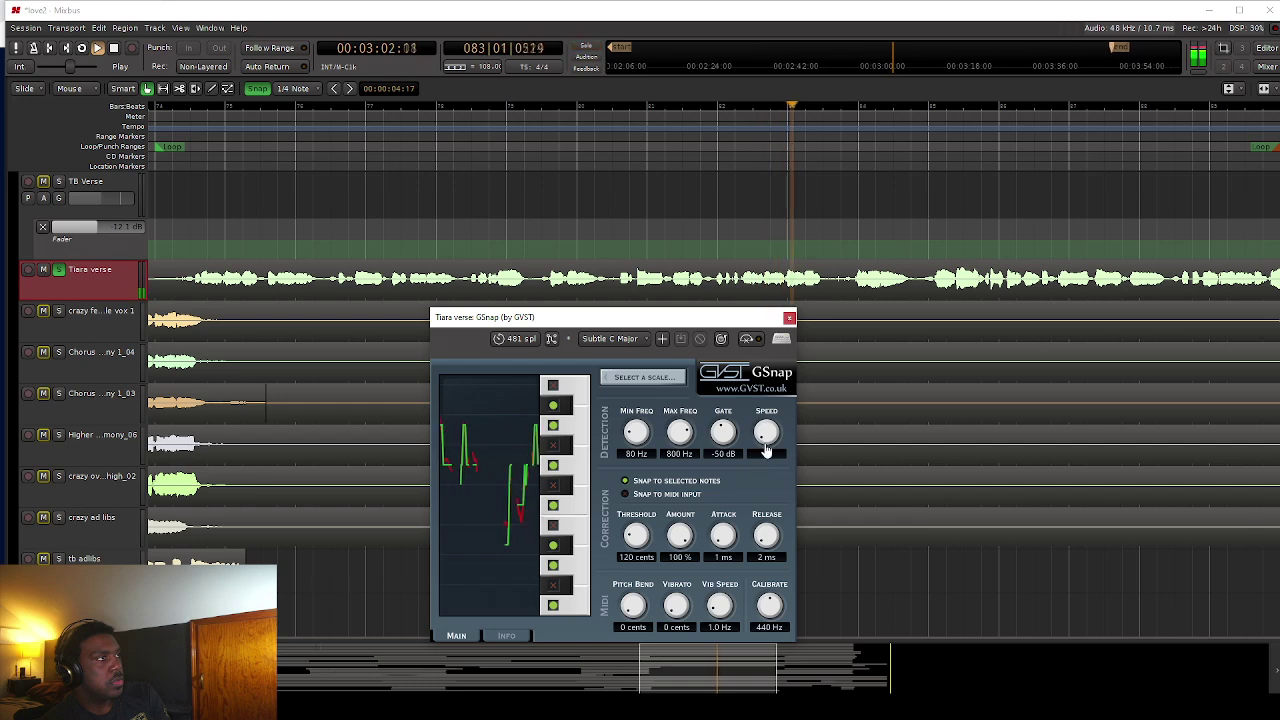
pyautogui.moveTo(766, 432)
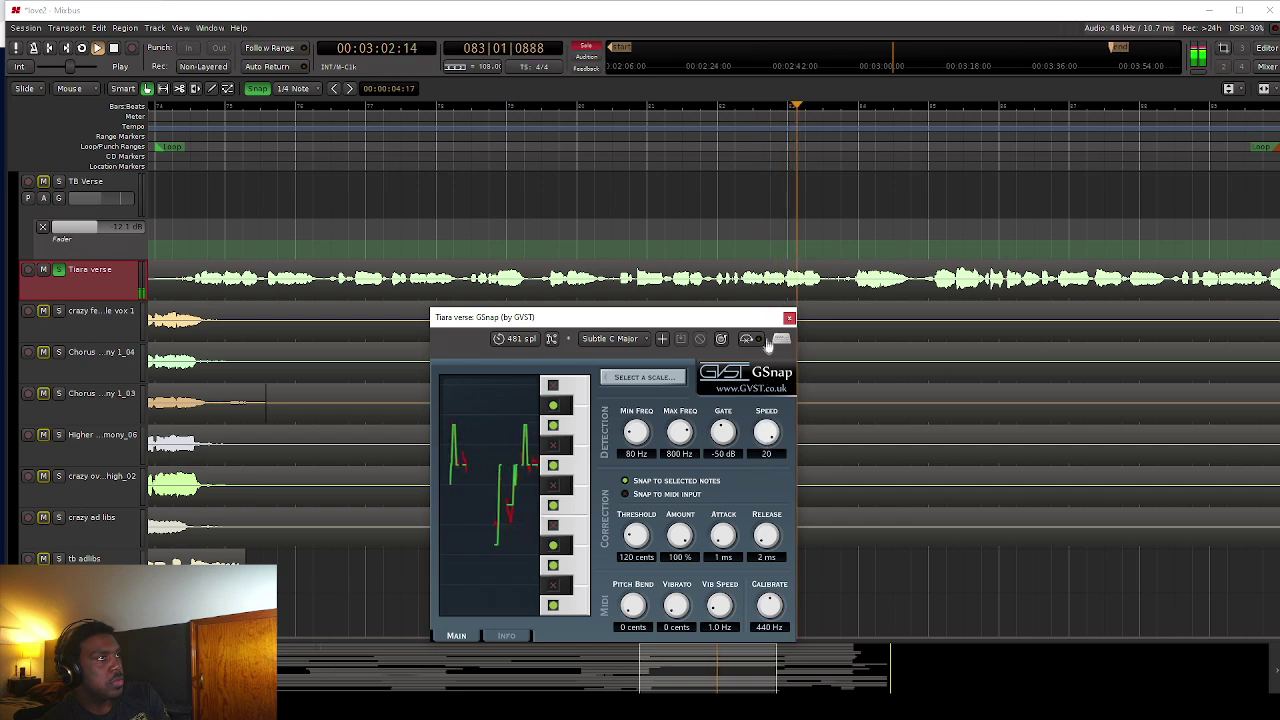
pyautogui.click(115, 55)
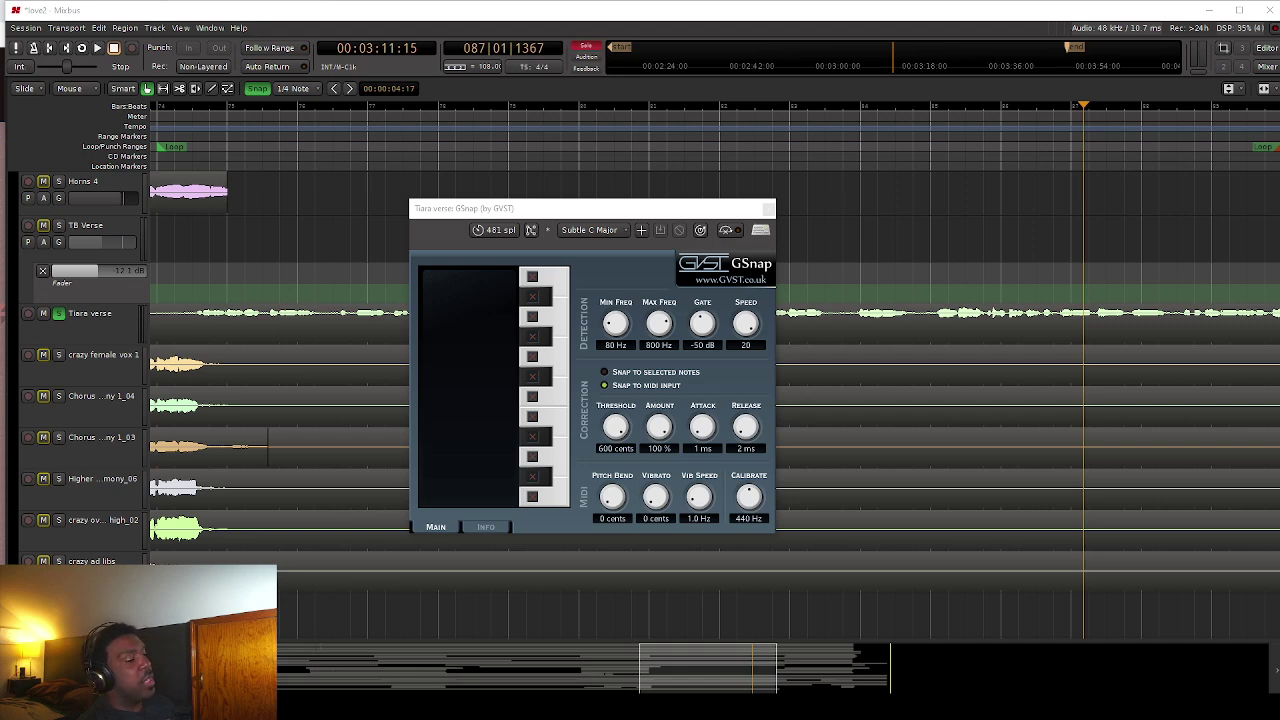
pyautogui.press('space')
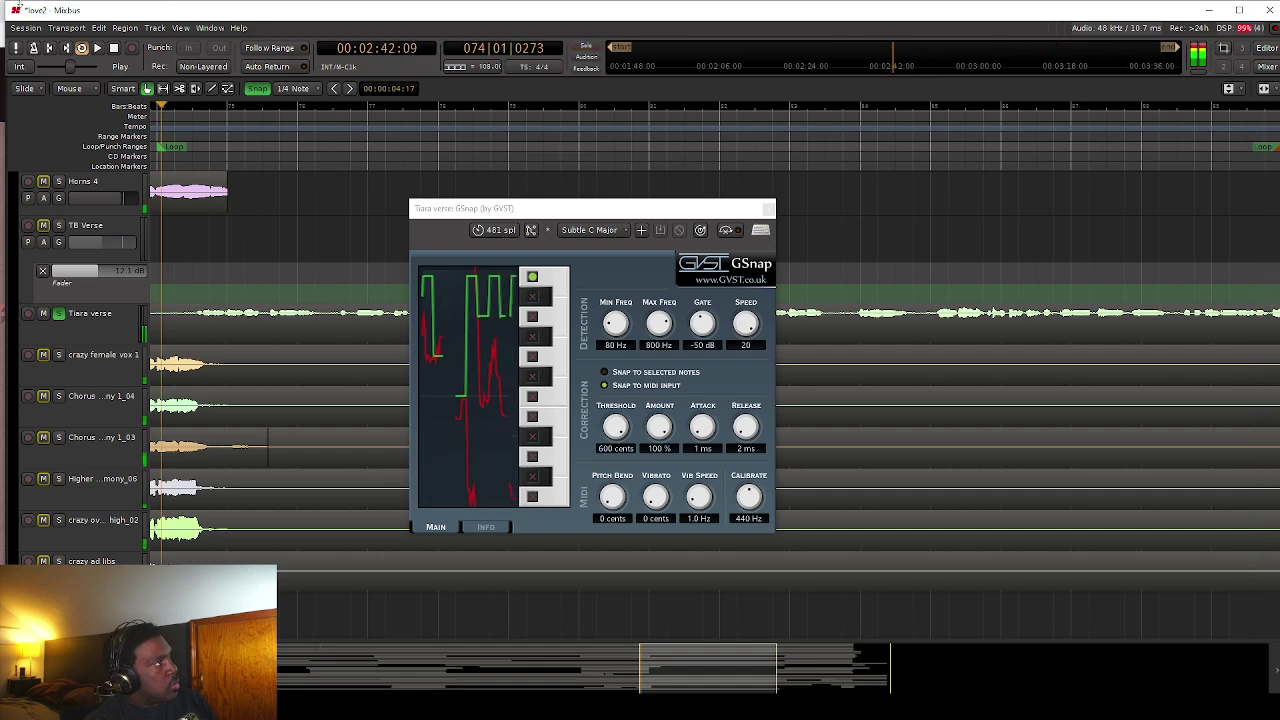
pyautogui.click(114, 48)
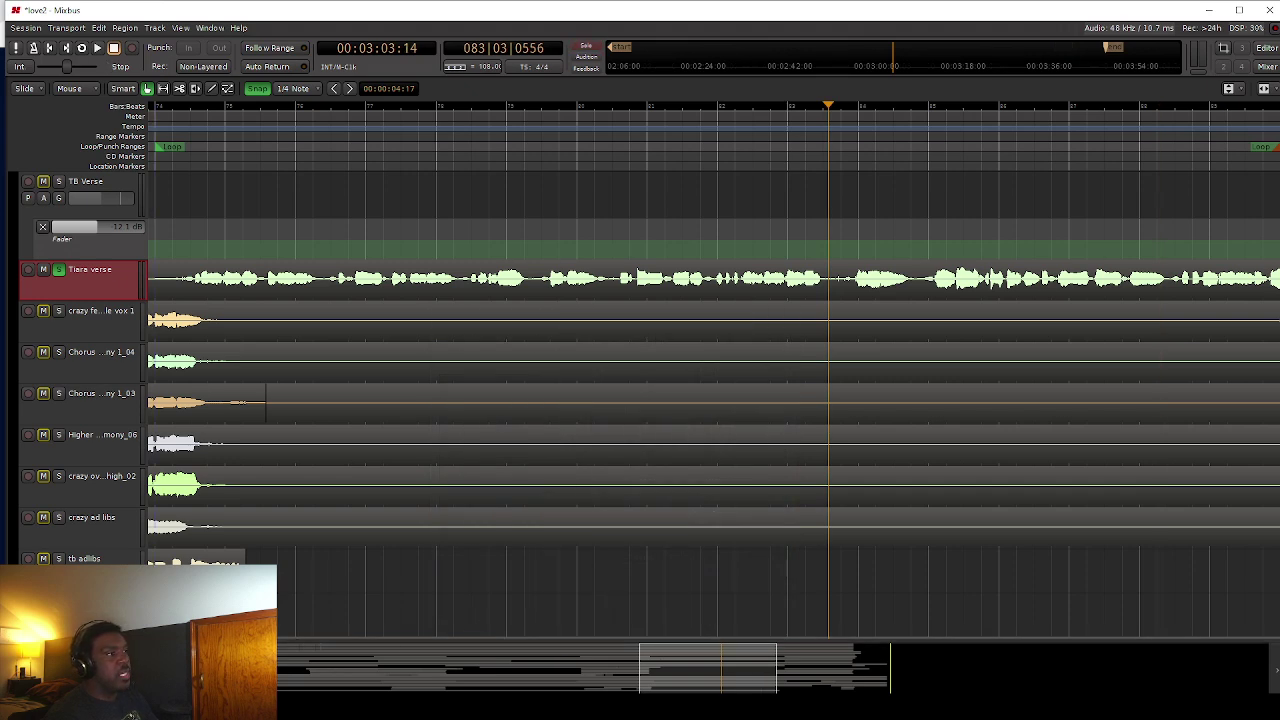
# Close the GSnap window, leaving the Tiara verse tracks in view.
pyautogui.moveTo(570, 712)
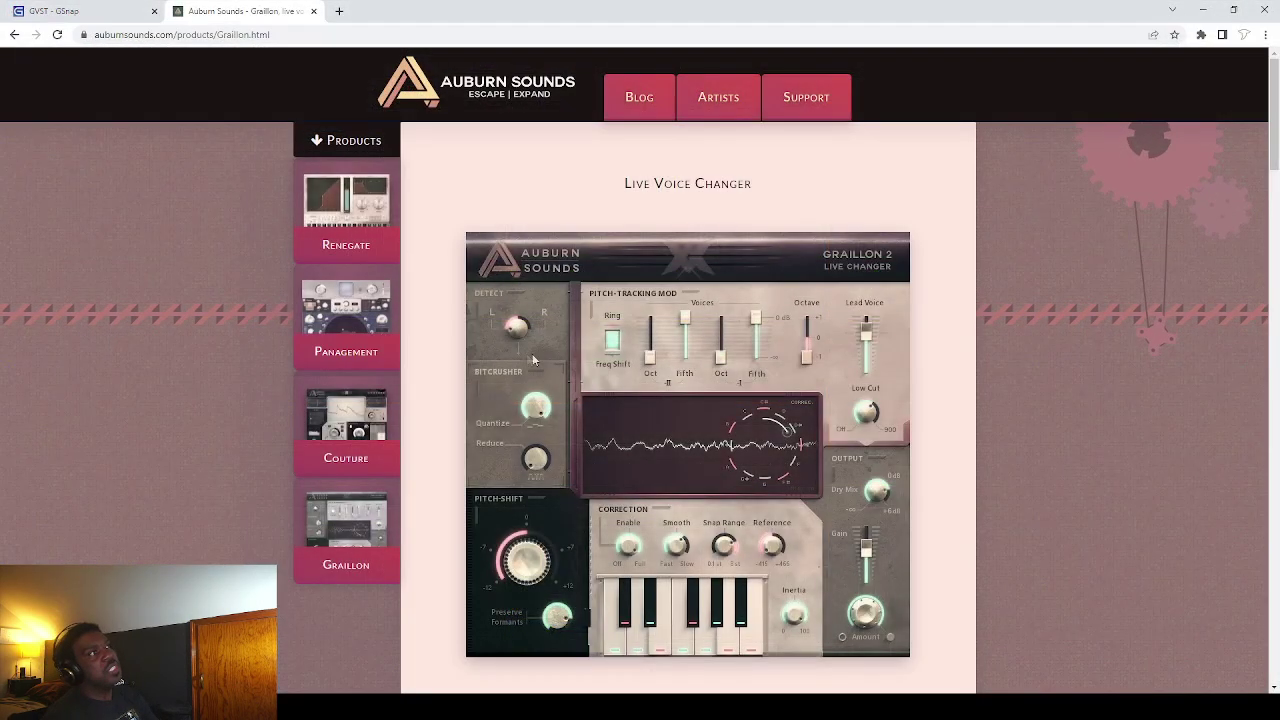
# Scroll through the Auburn Sounds Graillon 2 product page in Chrome.
pyautogui.scroll(-2, 533, 379)
pyautogui.scroll(-1, 533, 379)
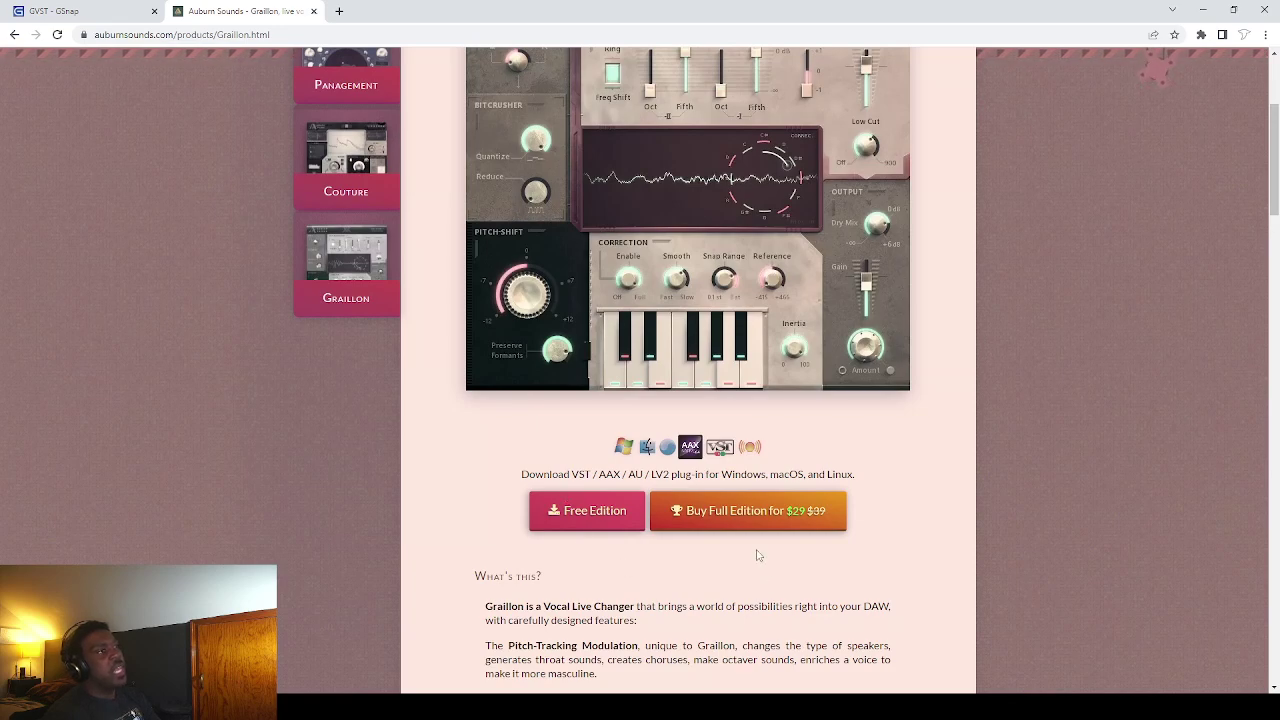
pyautogui.scroll(3, 524, 604)
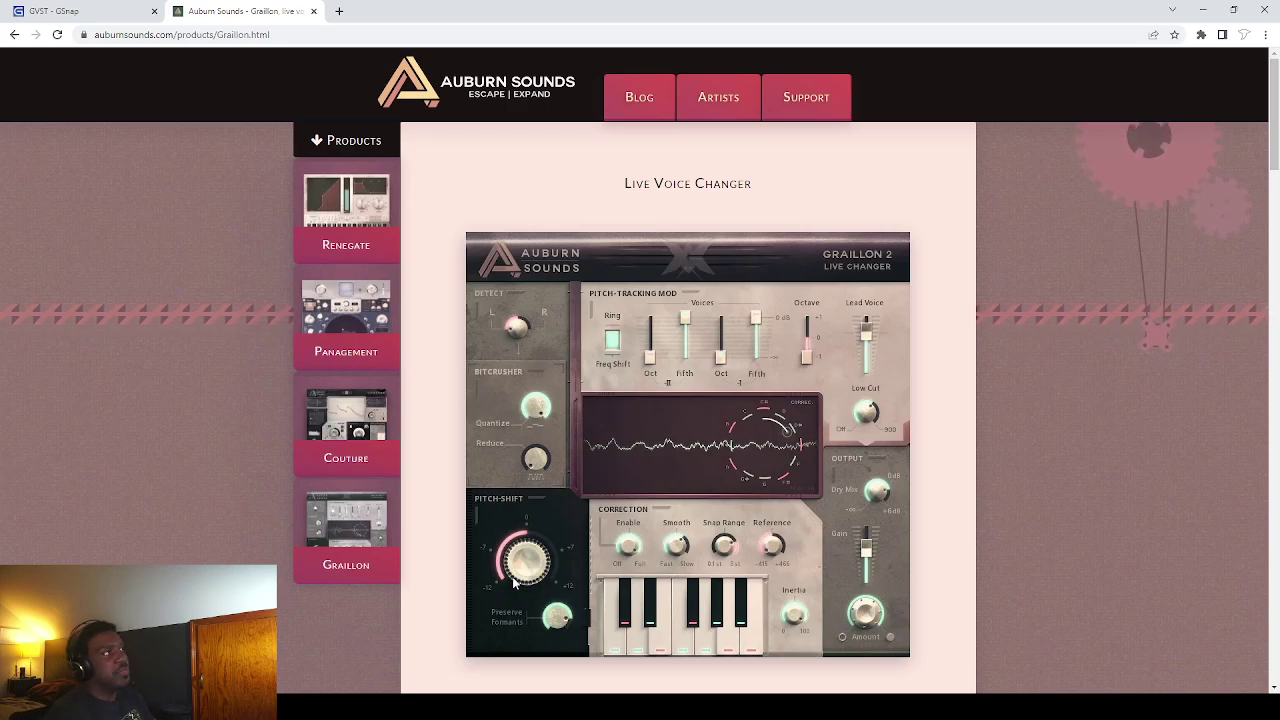
pyautogui.scroll(-1, 577, 290)
pyautogui.scroll(1, 565, 270)
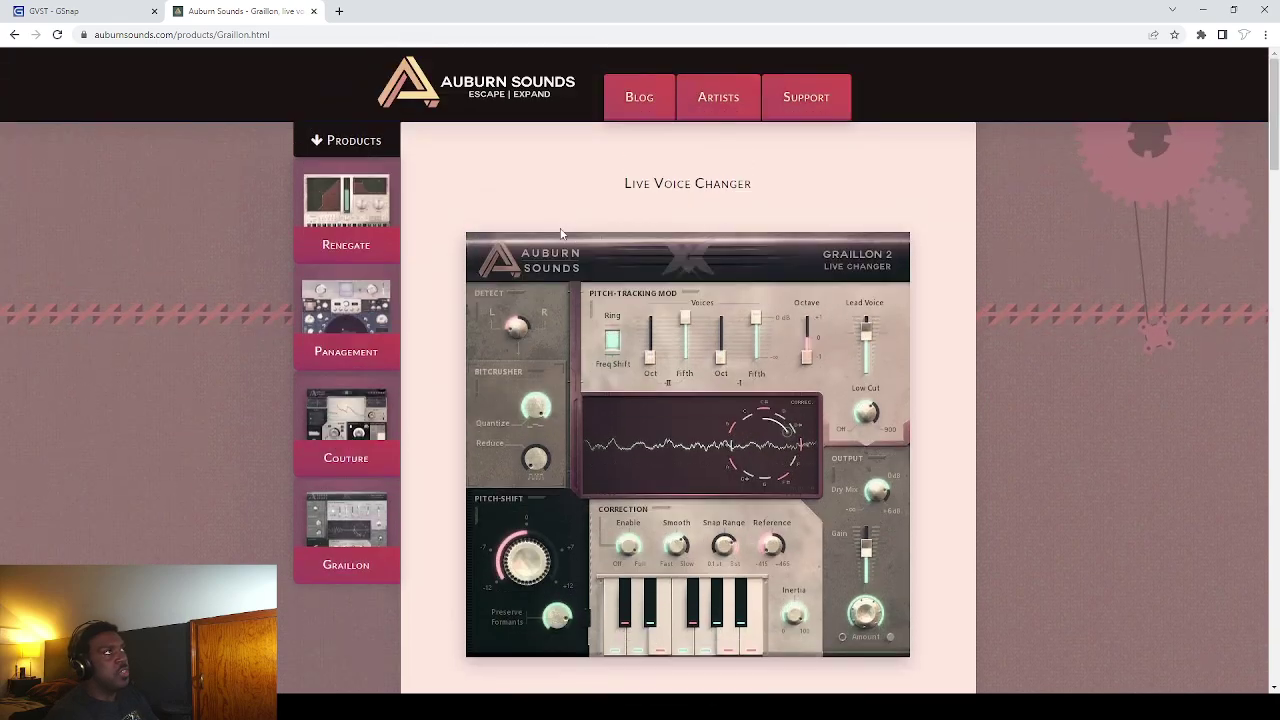
pyautogui.scroll(-4, 552, 255)
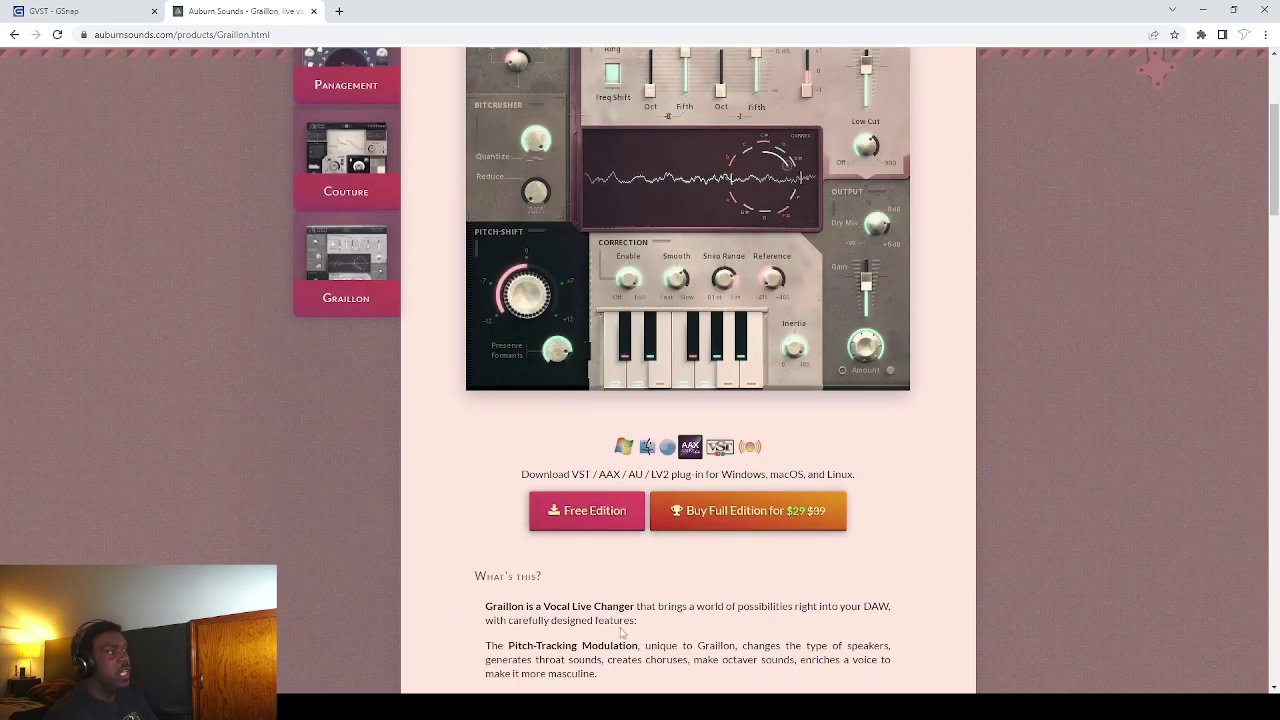
pyautogui.scroll(4, 608, 604)
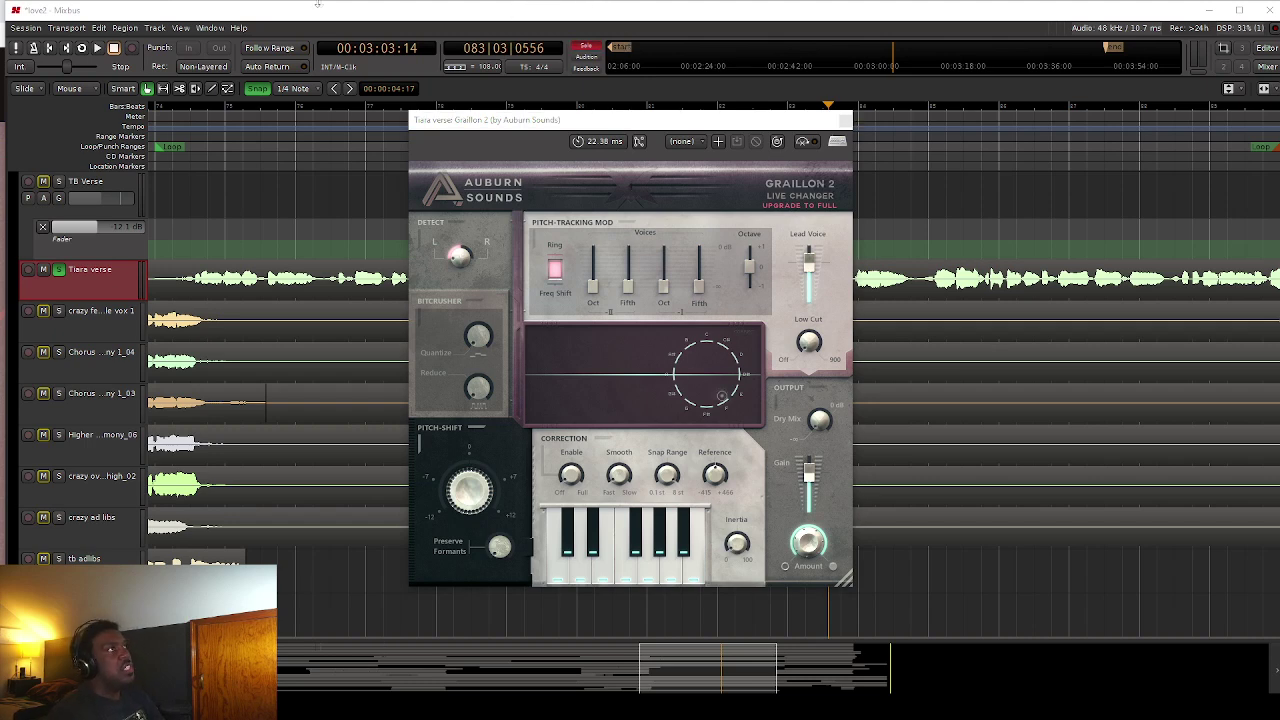
# Move the Graillon 2 window to the right and show its preset list.
pyautogui.moveTo(570, 120); pyautogui.dragTo(765, 125)
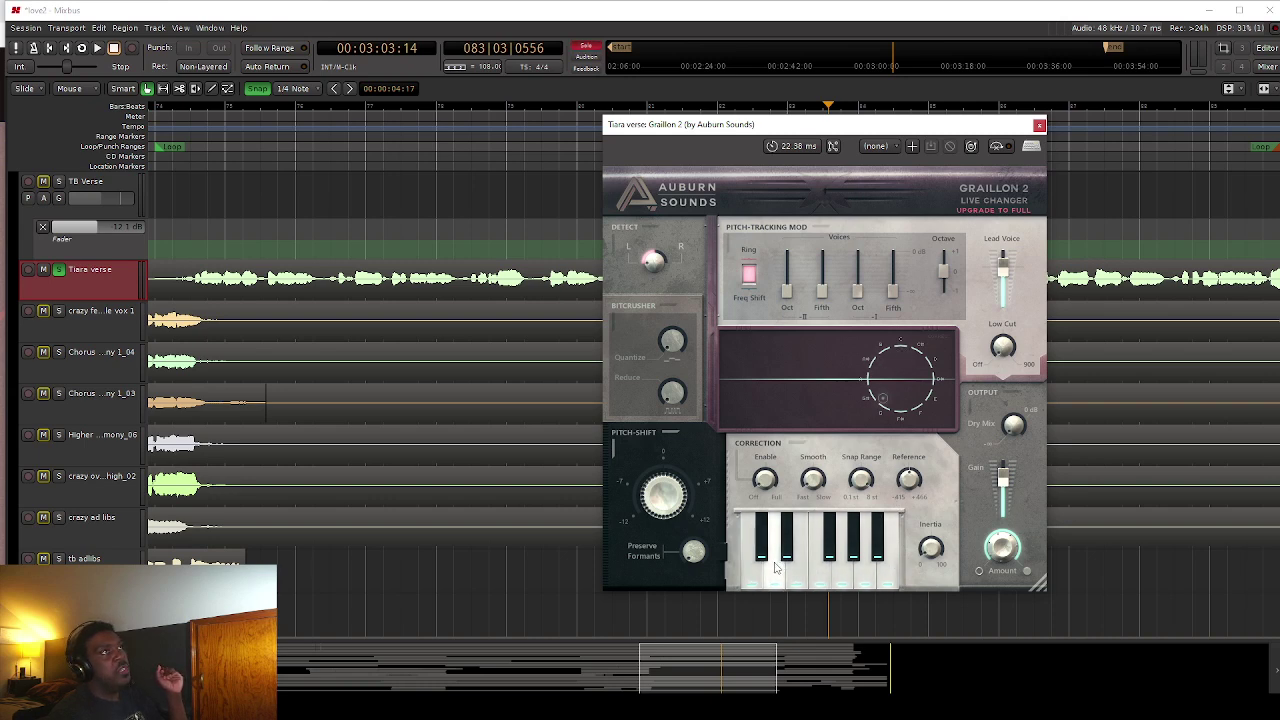
pyautogui.click(888, 147)
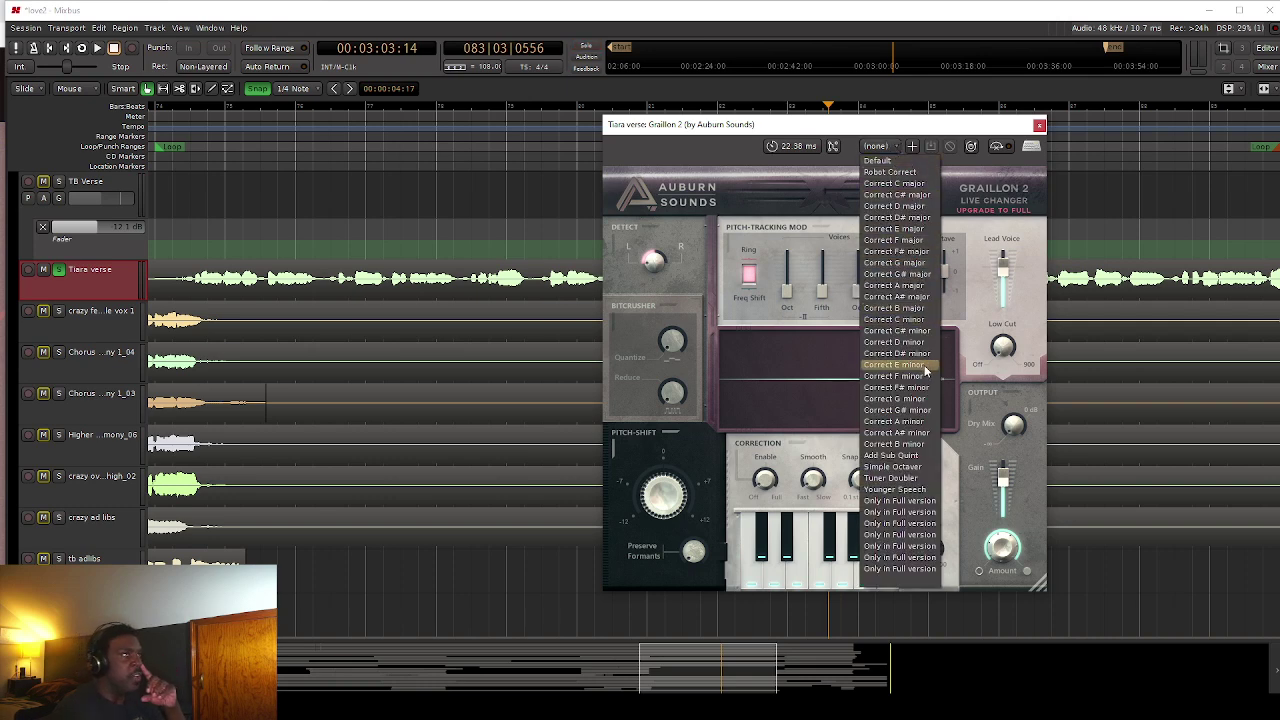
# Pick the Correct G minor preset from Graillon 2's preset list on the Tiara verse.
pyautogui.click(895, 399)
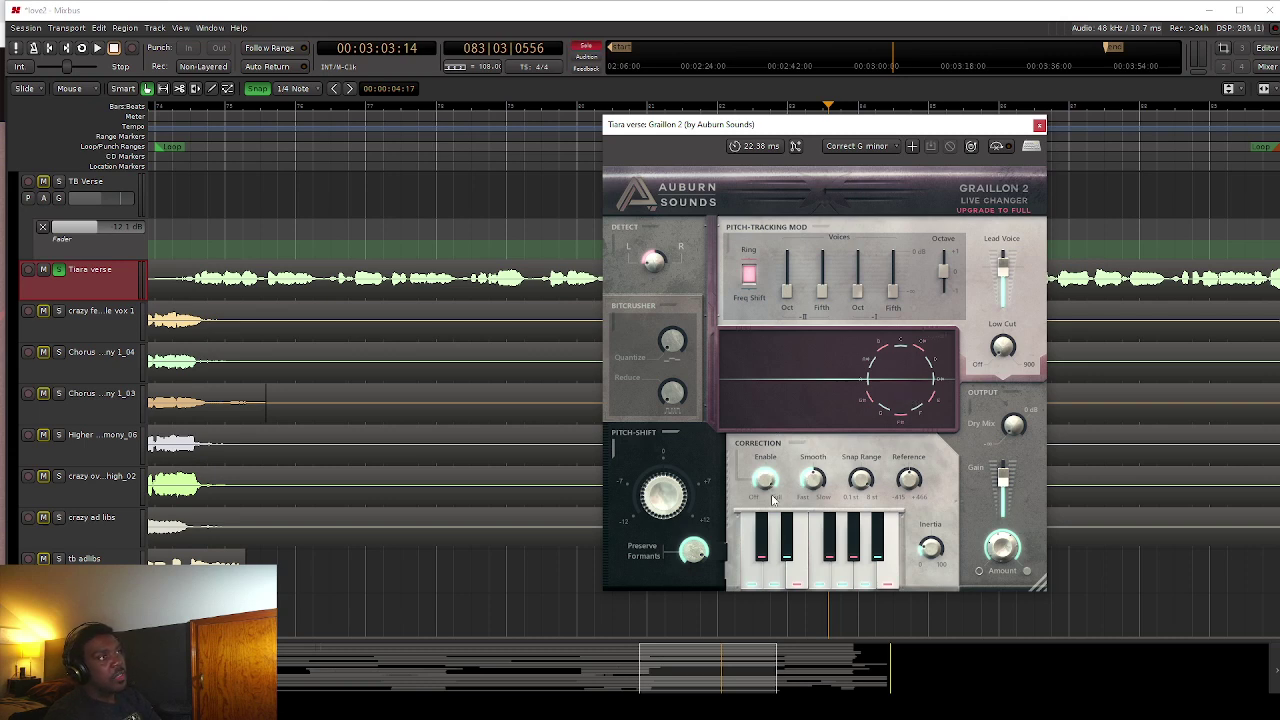
pyautogui.moveTo(765, 486)
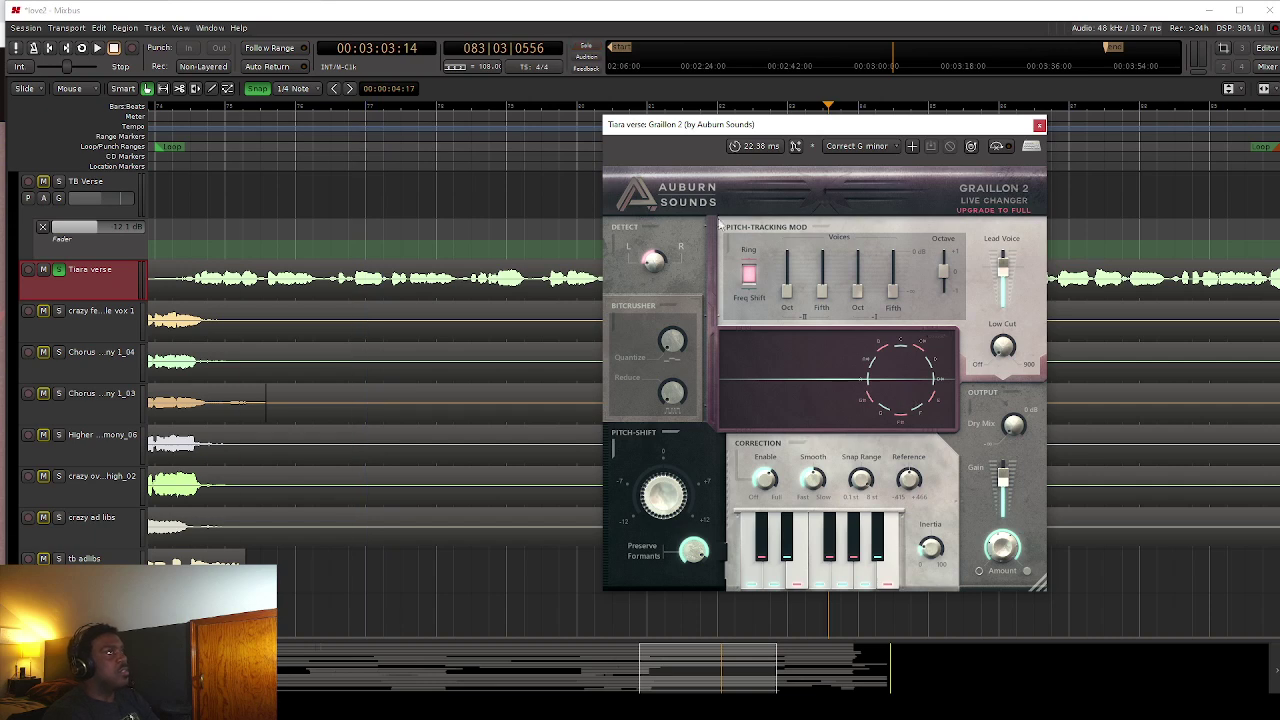
# Set Graillon 2 to report zero latency and play the verse through it.
pyautogui.click(995, 145)
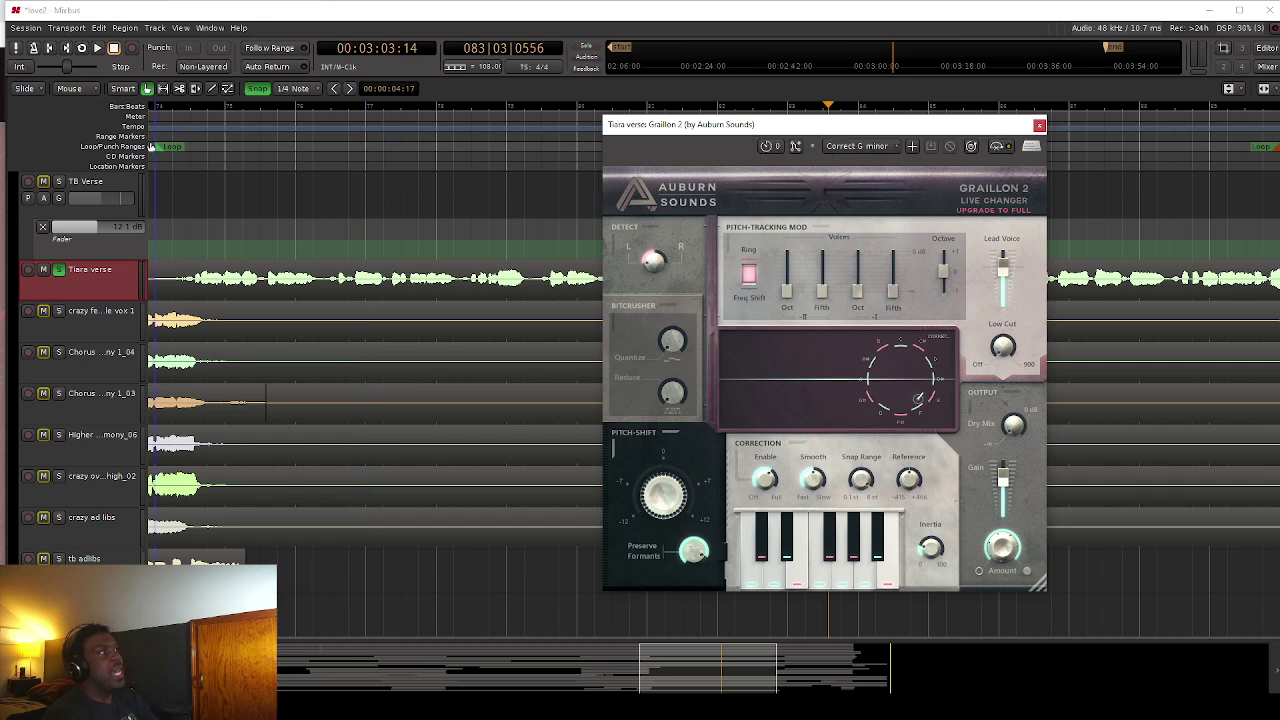
pyautogui.click(97, 48)
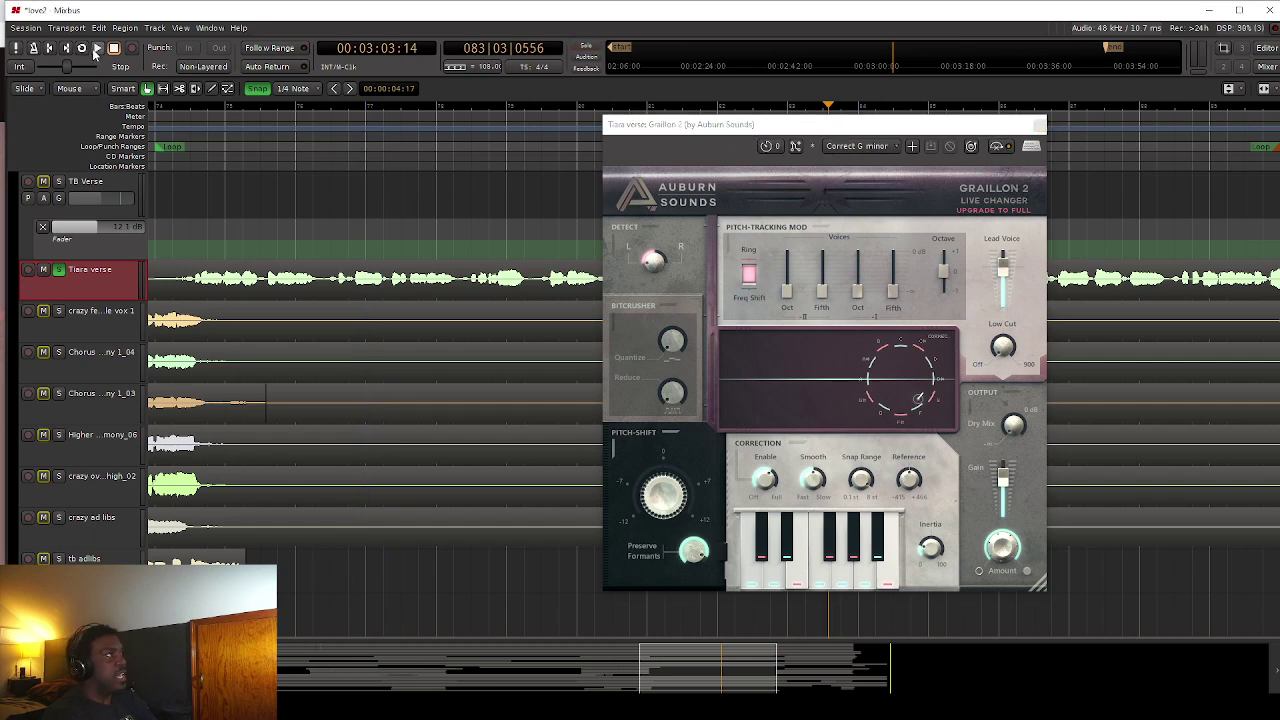
pyautogui.click(114, 49)
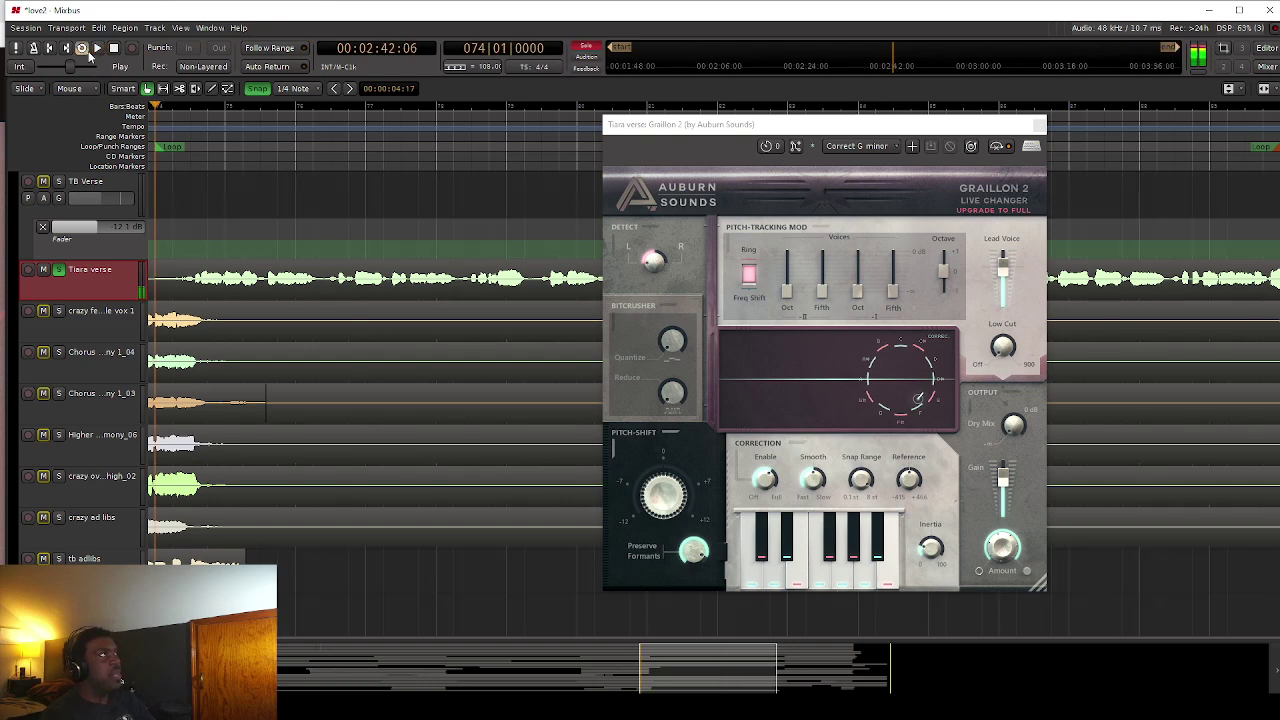
pyautogui.press('space')
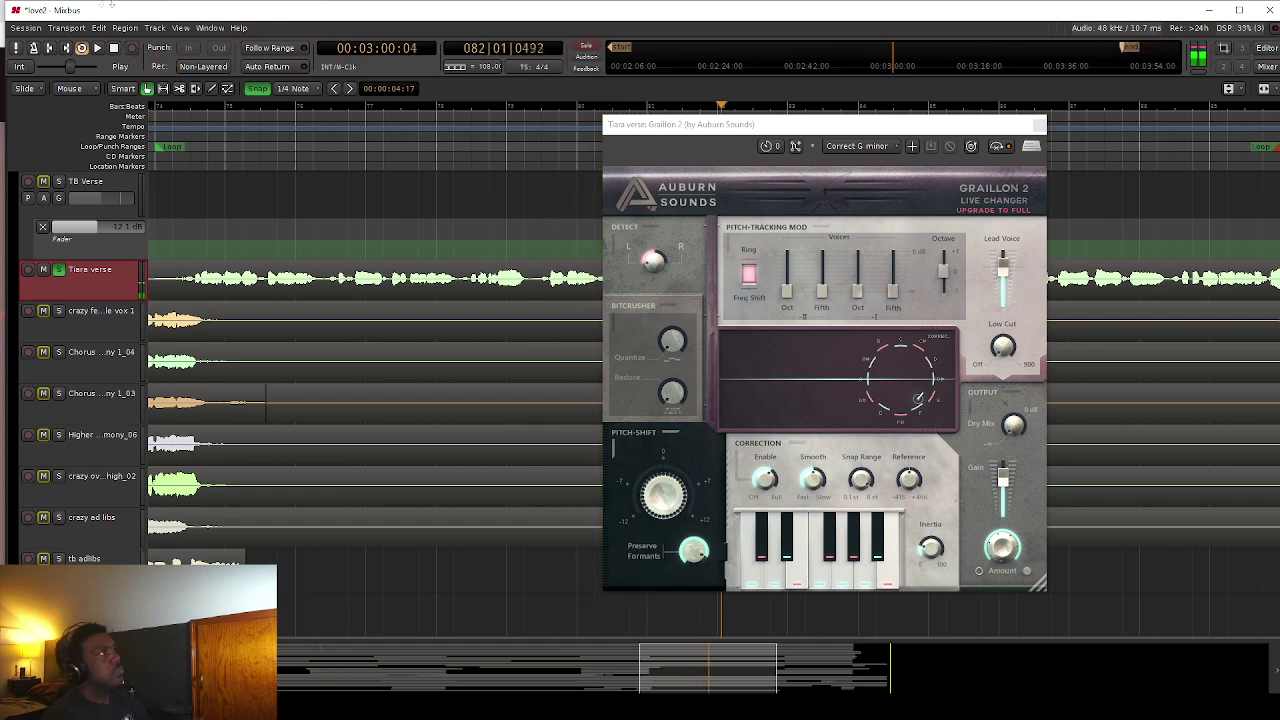
# Stop, switch Graillon 2 back to reporting its 22.38 ms latency, and resume playback.
pyautogui.click(114, 48)
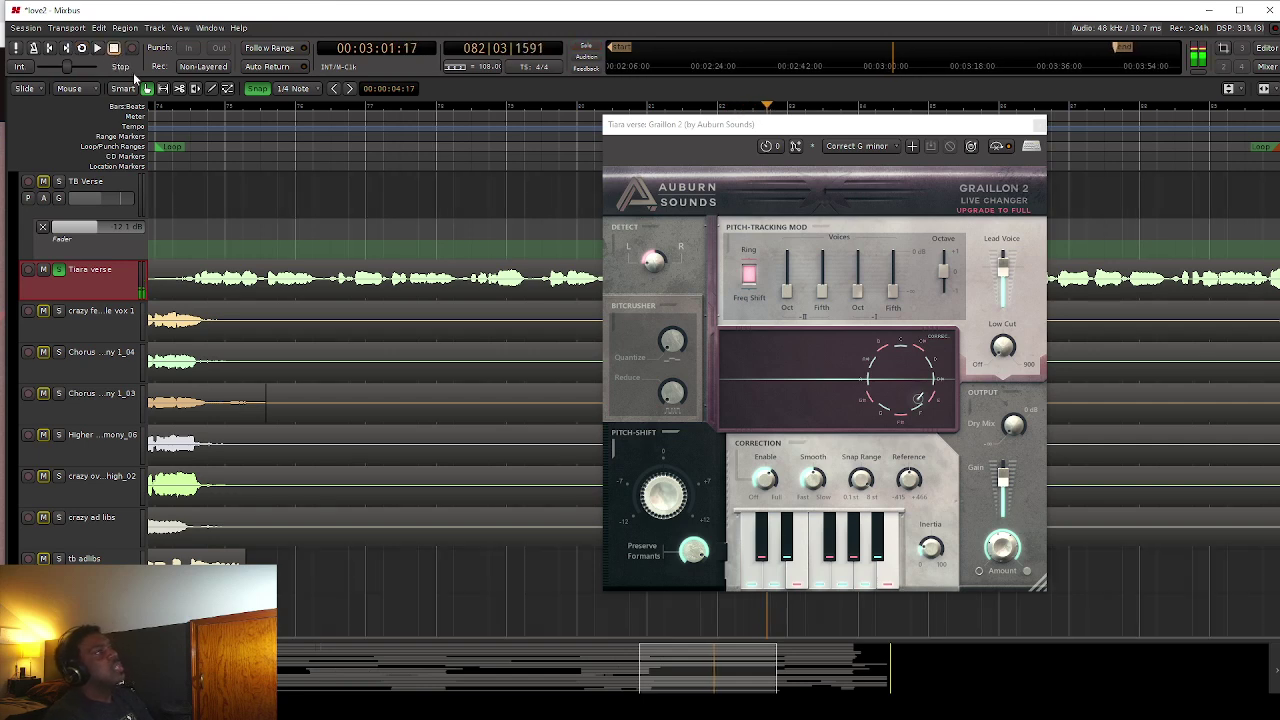
pyautogui.click(1000, 148)
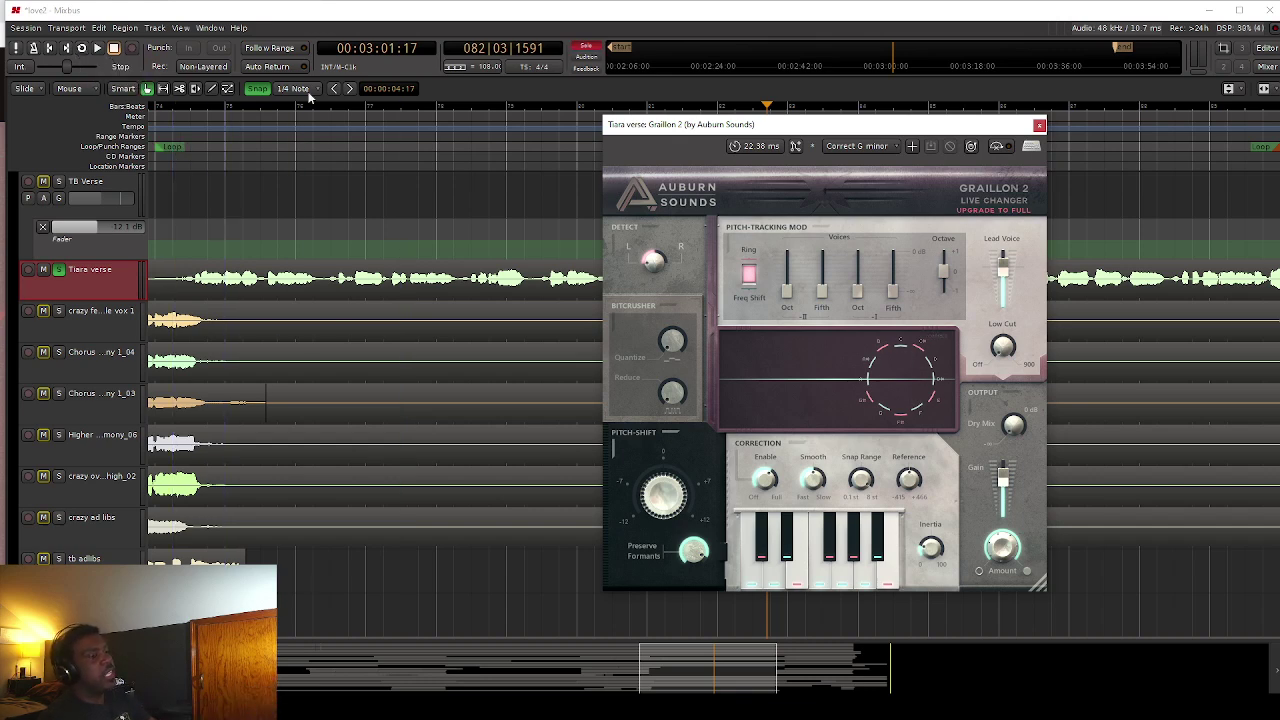
pyautogui.click(98, 48)
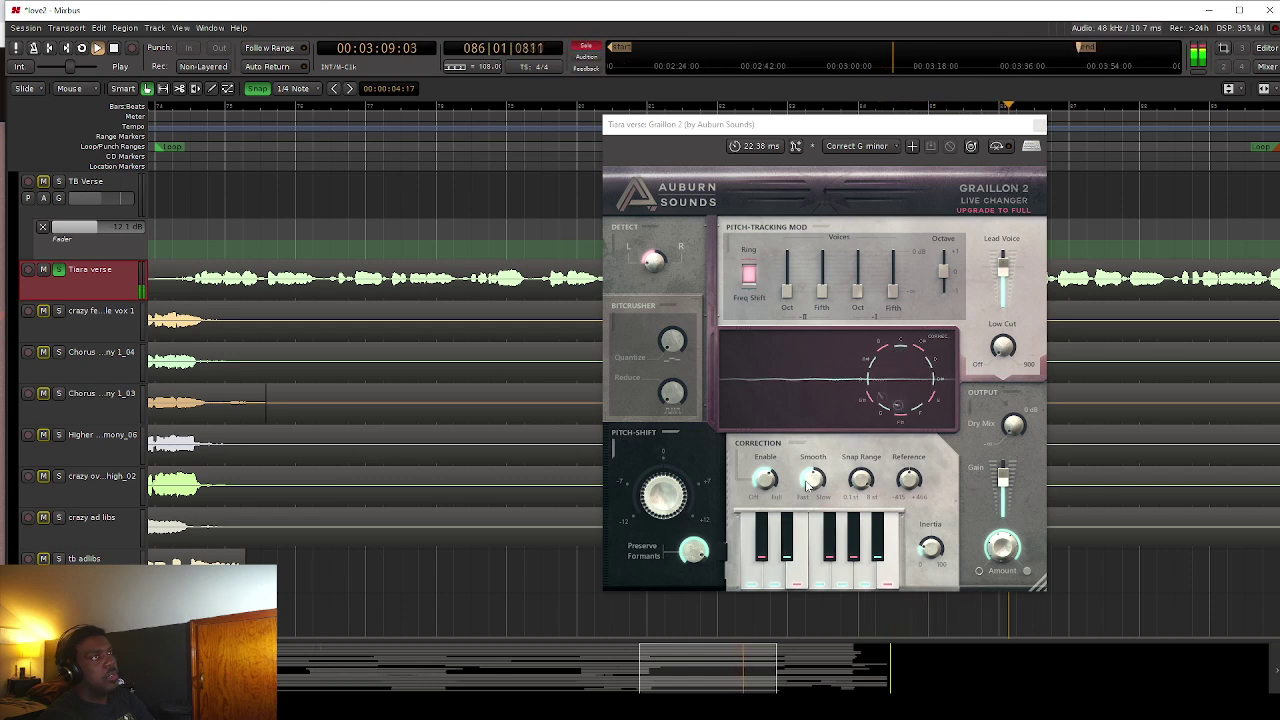
# Set Graillon's correction Smooth to 38.8 ms and Enable to 29 %, then stop playback.
pyautogui.click(693, 550)
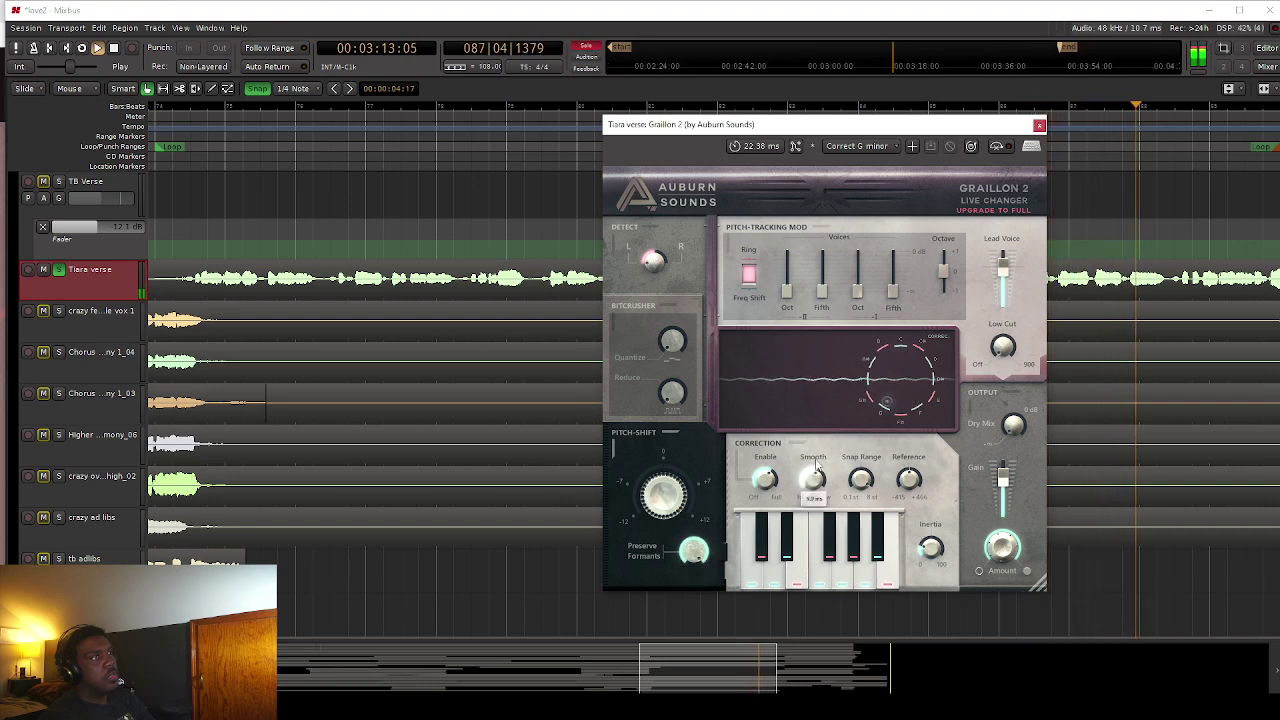
pyautogui.moveTo(815, 474); pyautogui.dragTo(816, 466)
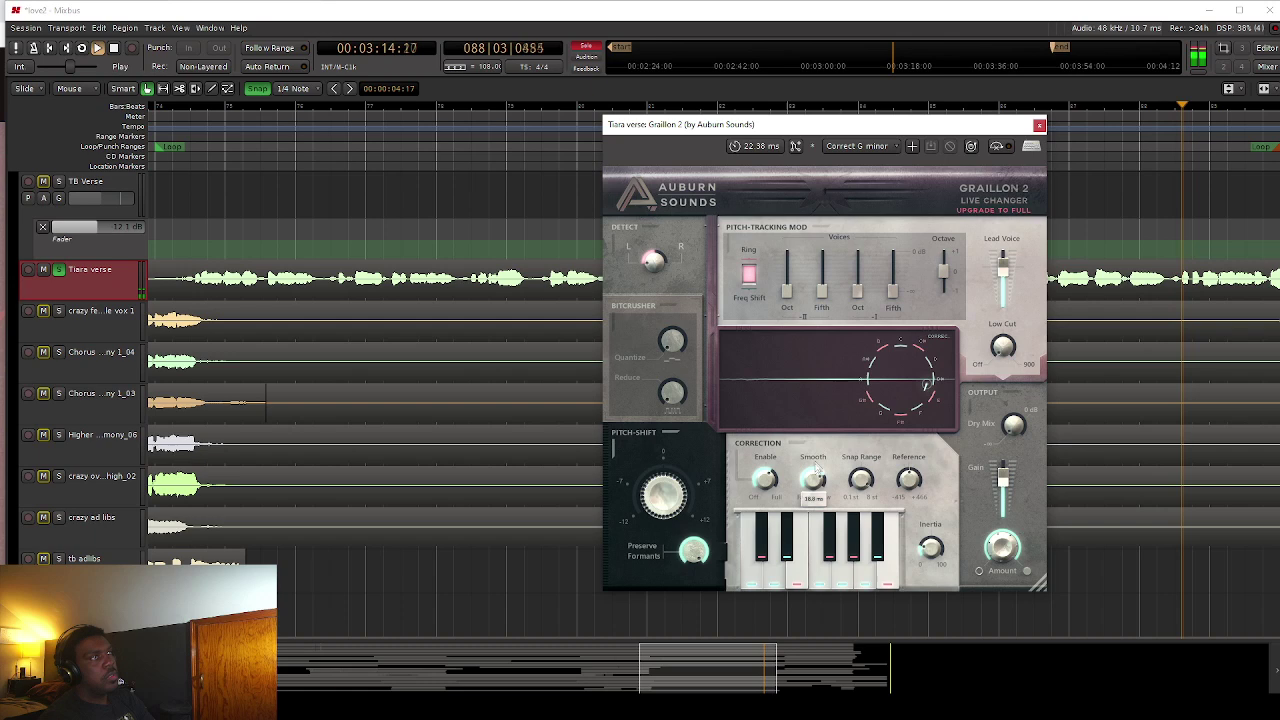
pyautogui.click(764, 478)
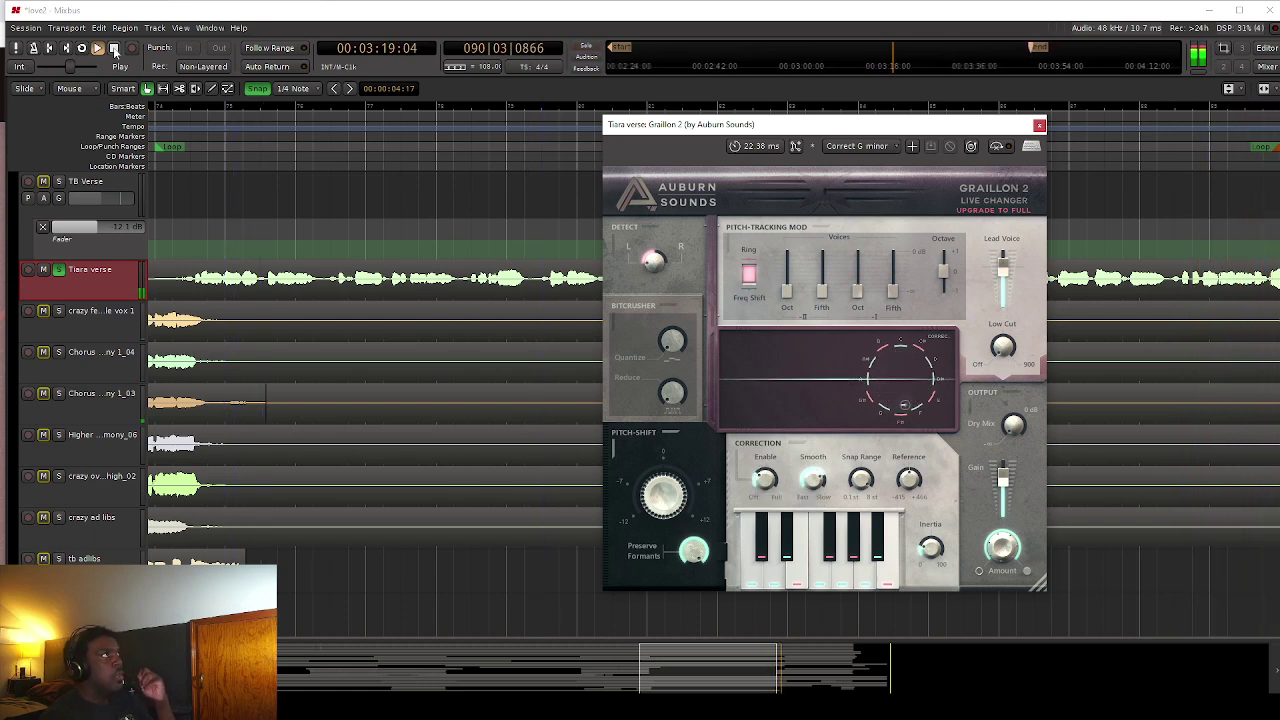
pyautogui.click(215, 135)
pyautogui.press('space')
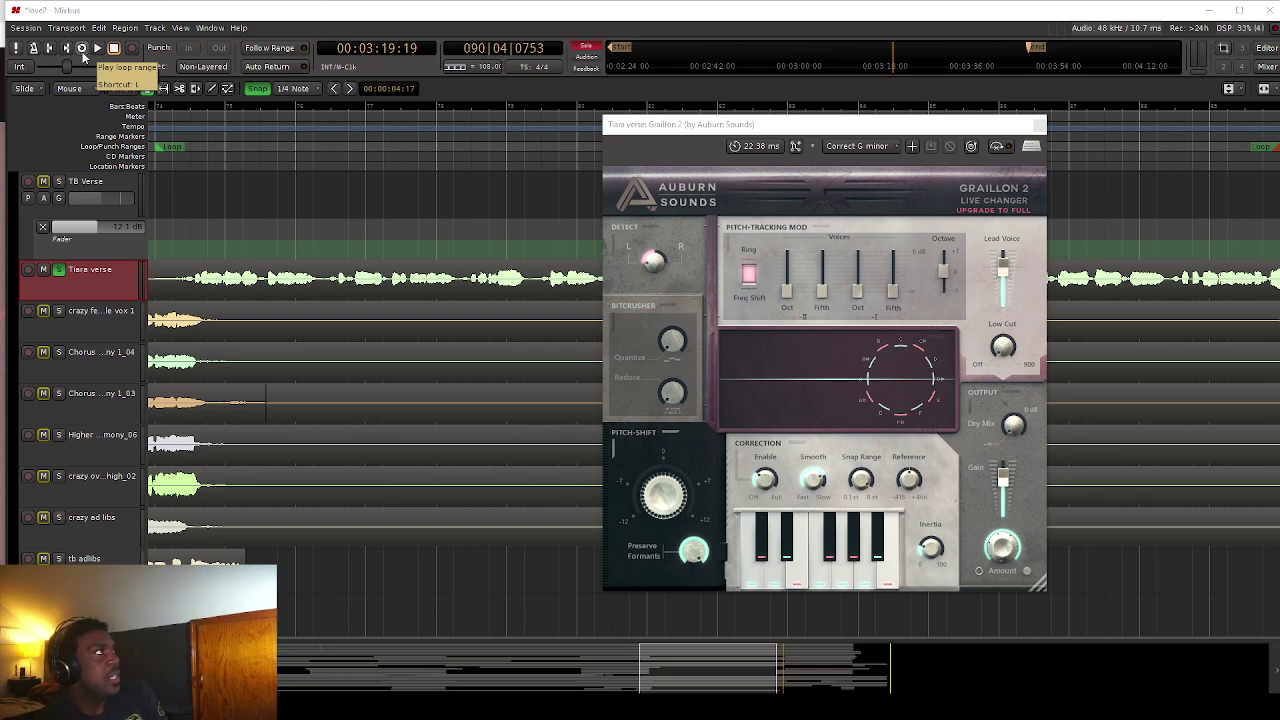
# Loop-play the verse, turn pitch correction on, and shift the vocal down to about -4.70 st.
pyautogui.click(82, 50)
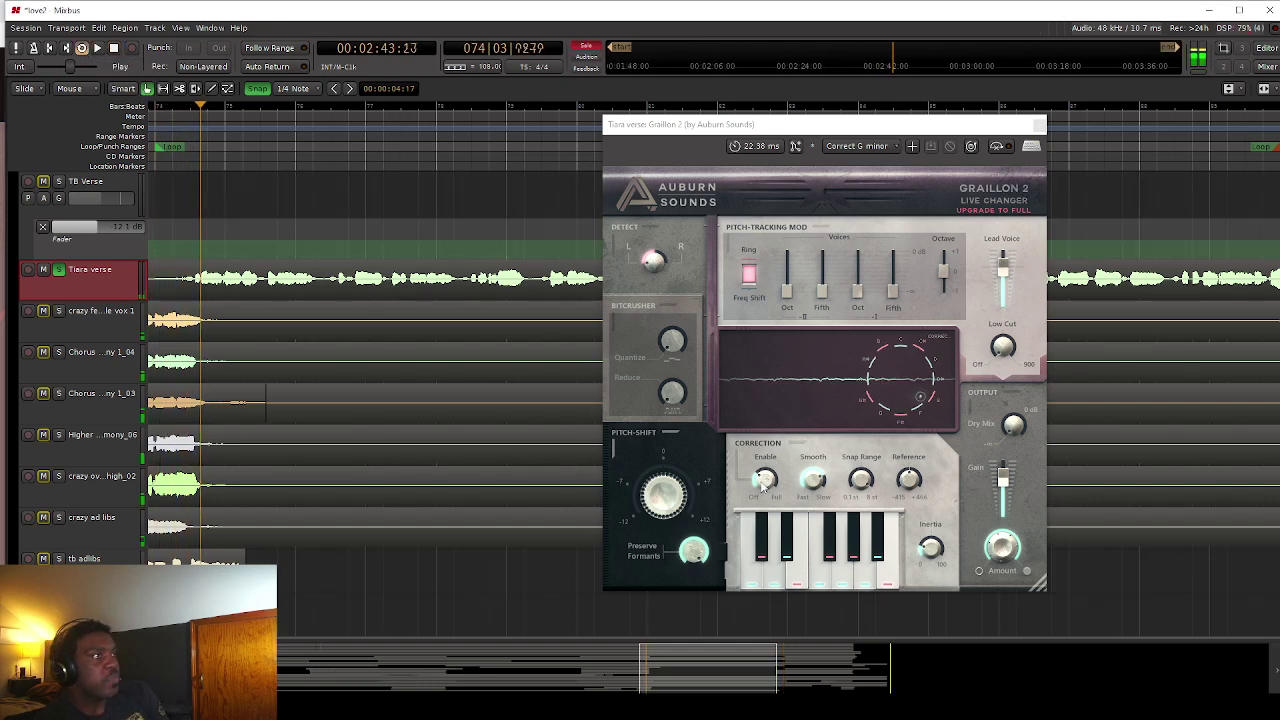
pyautogui.click(763, 484)
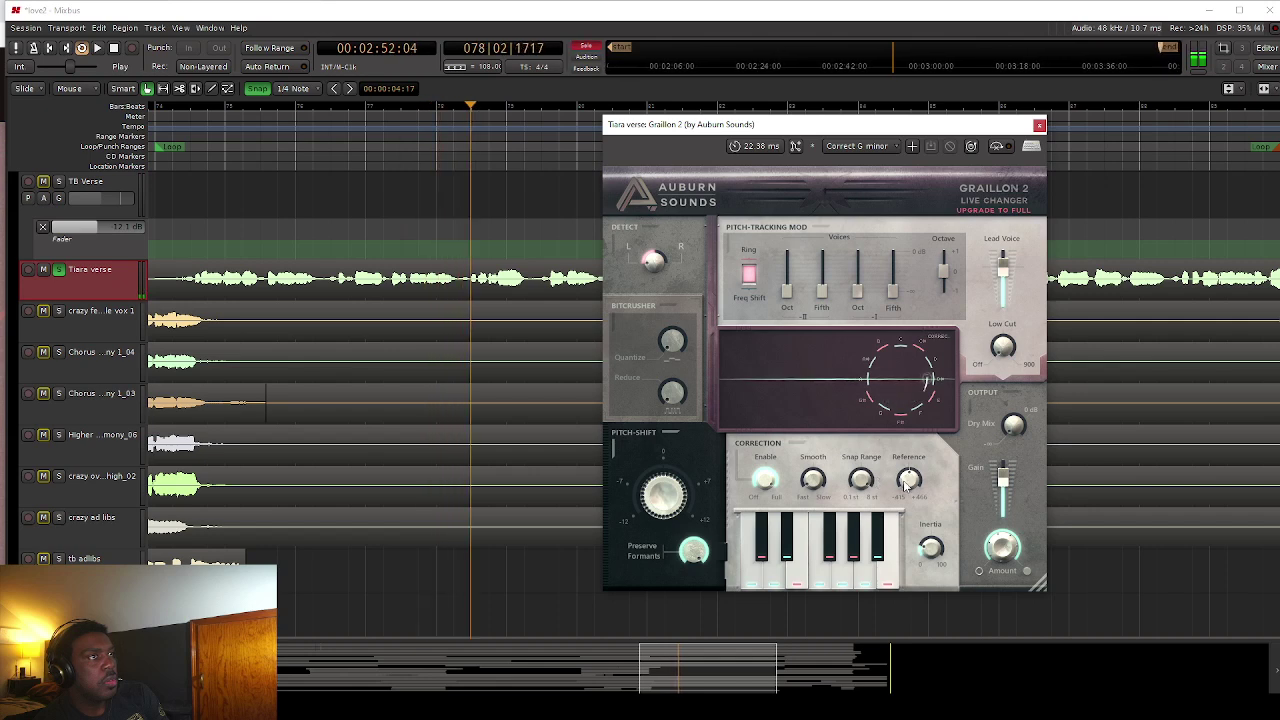
pyautogui.moveTo(907, 482)
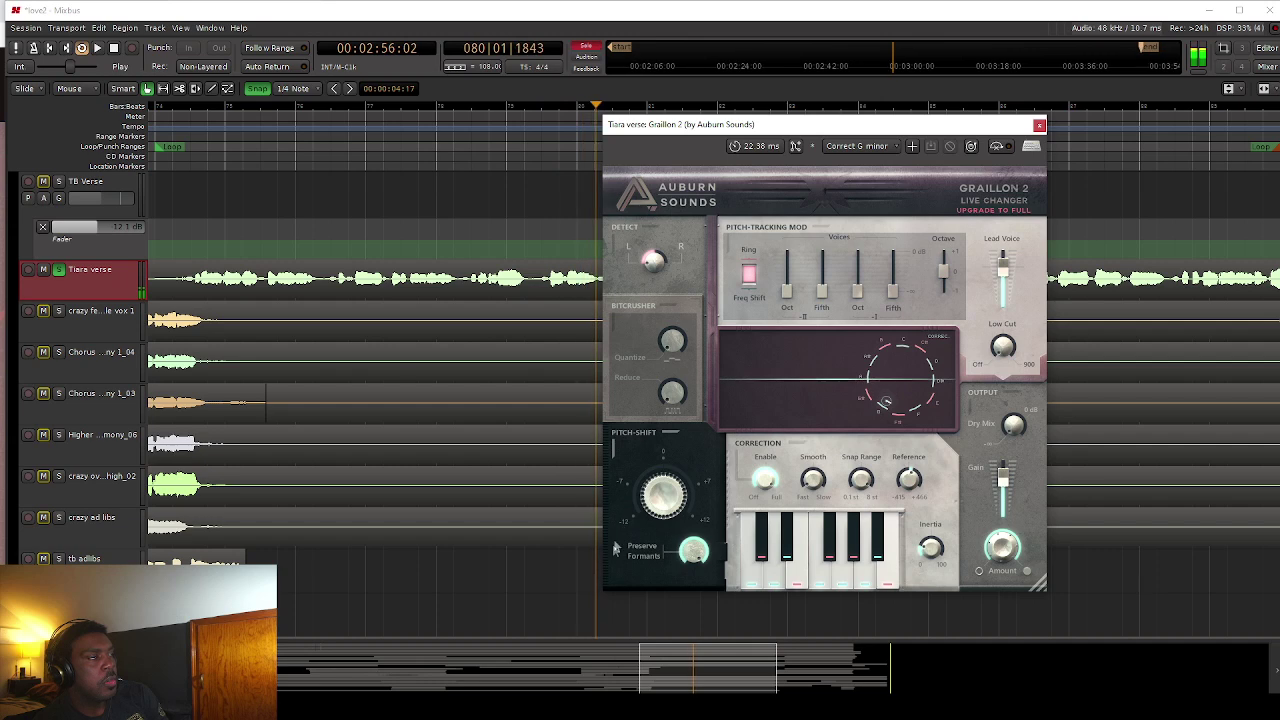
pyautogui.moveTo(663, 494); pyautogui.dragTo(641, 570)
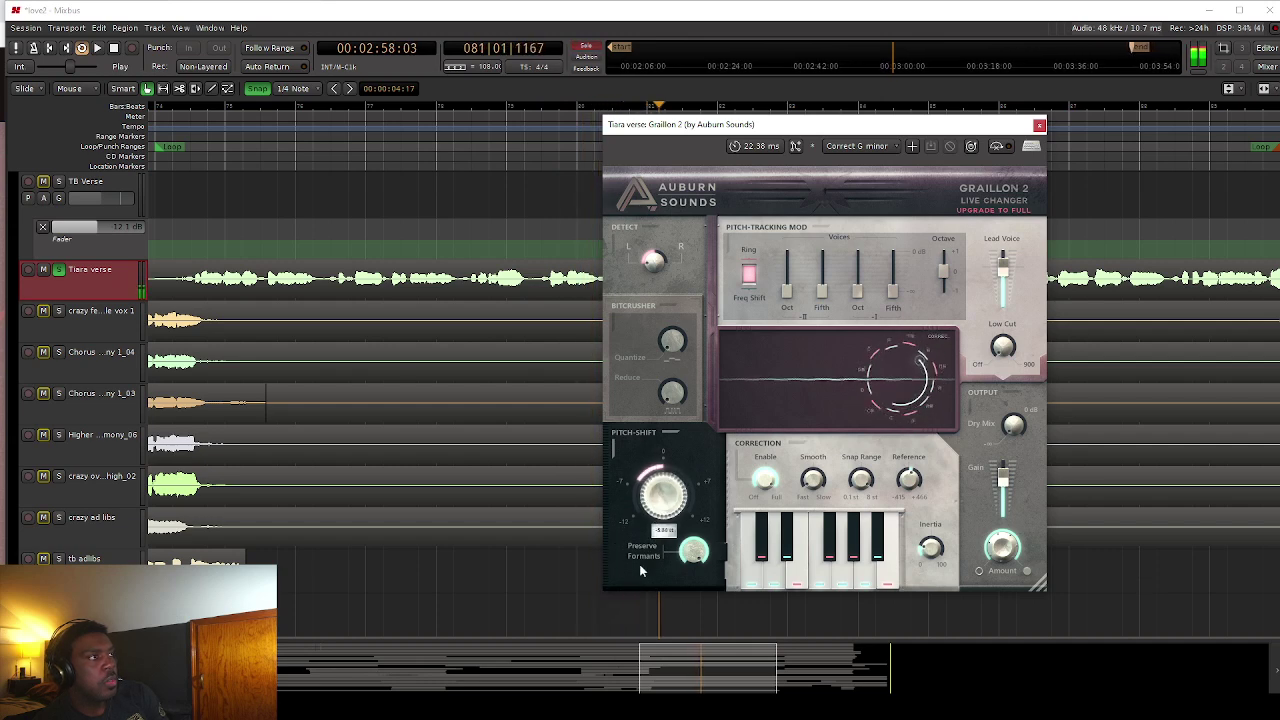
pyautogui.moveTo(652, 506); pyautogui.dragTo(655, 502)
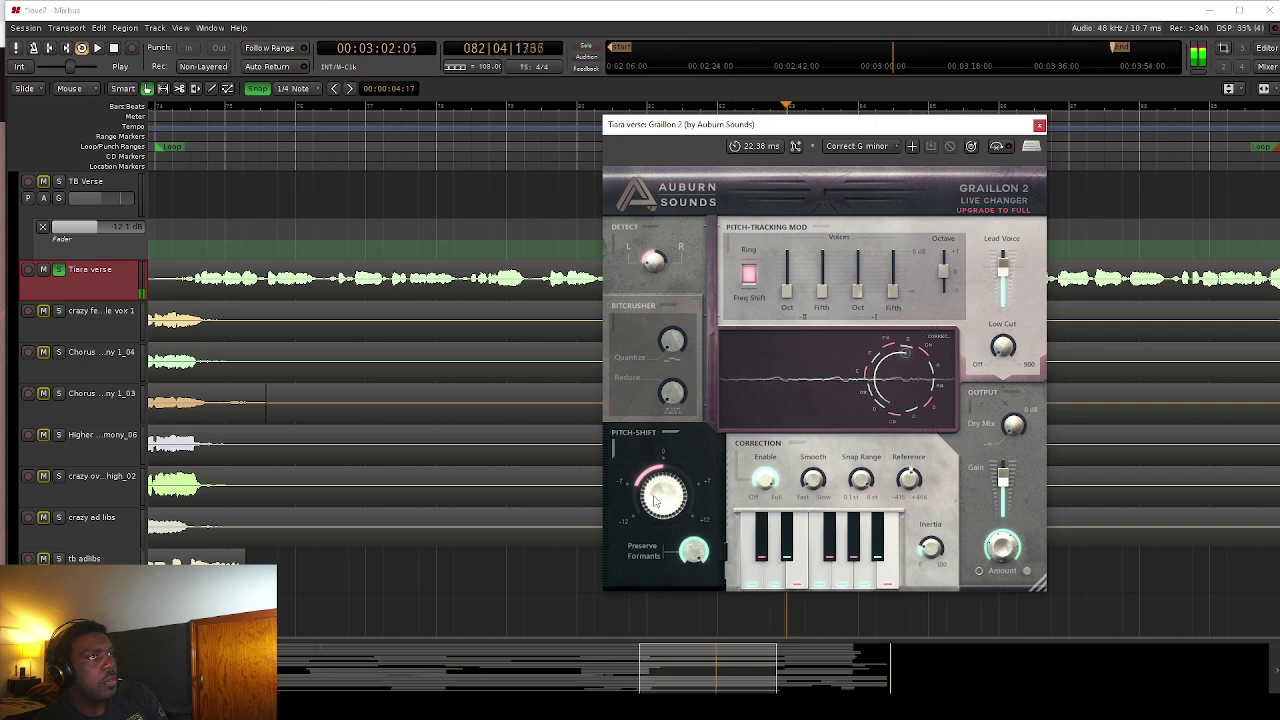
# Set Reference to 439 Hz, sweep pitch shift between -12 and +5.94 st, reset to 0, and stop.
pyautogui.moveTo(908, 488)
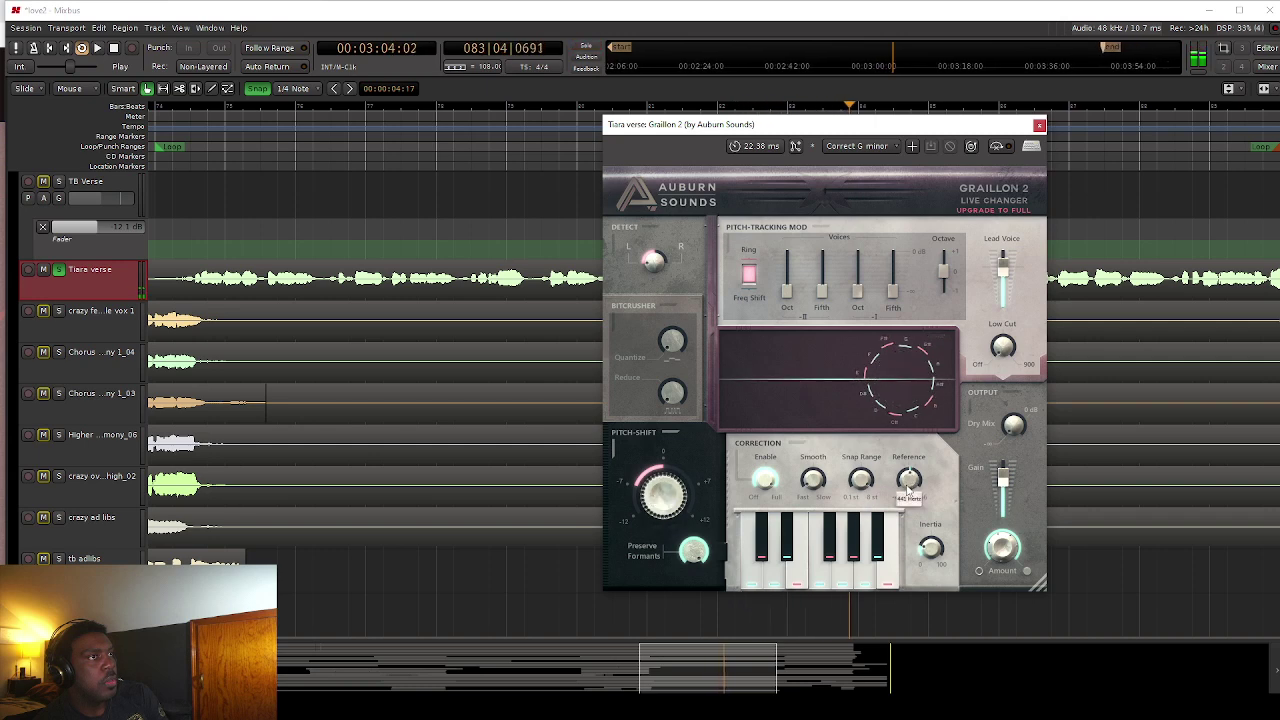
pyautogui.moveTo(907, 489); pyautogui.dragTo(907, 491)
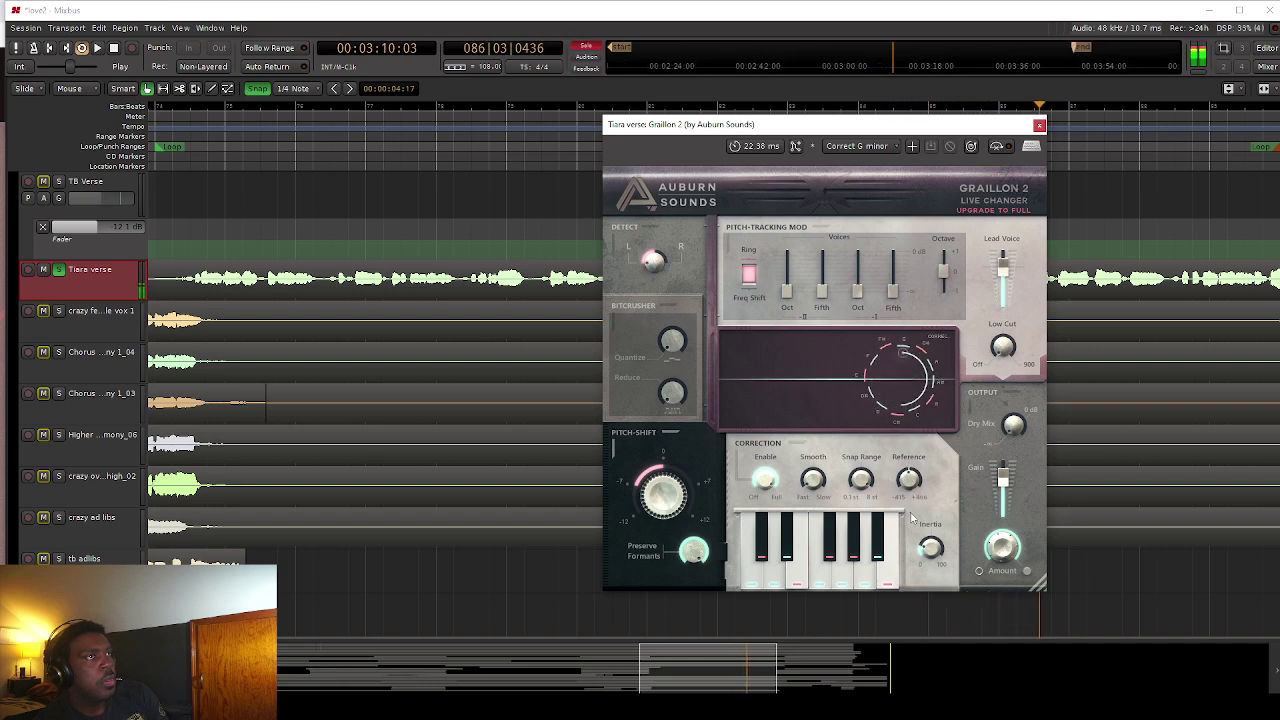
pyautogui.moveTo(662, 490); pyautogui.dragTo(648, 508)
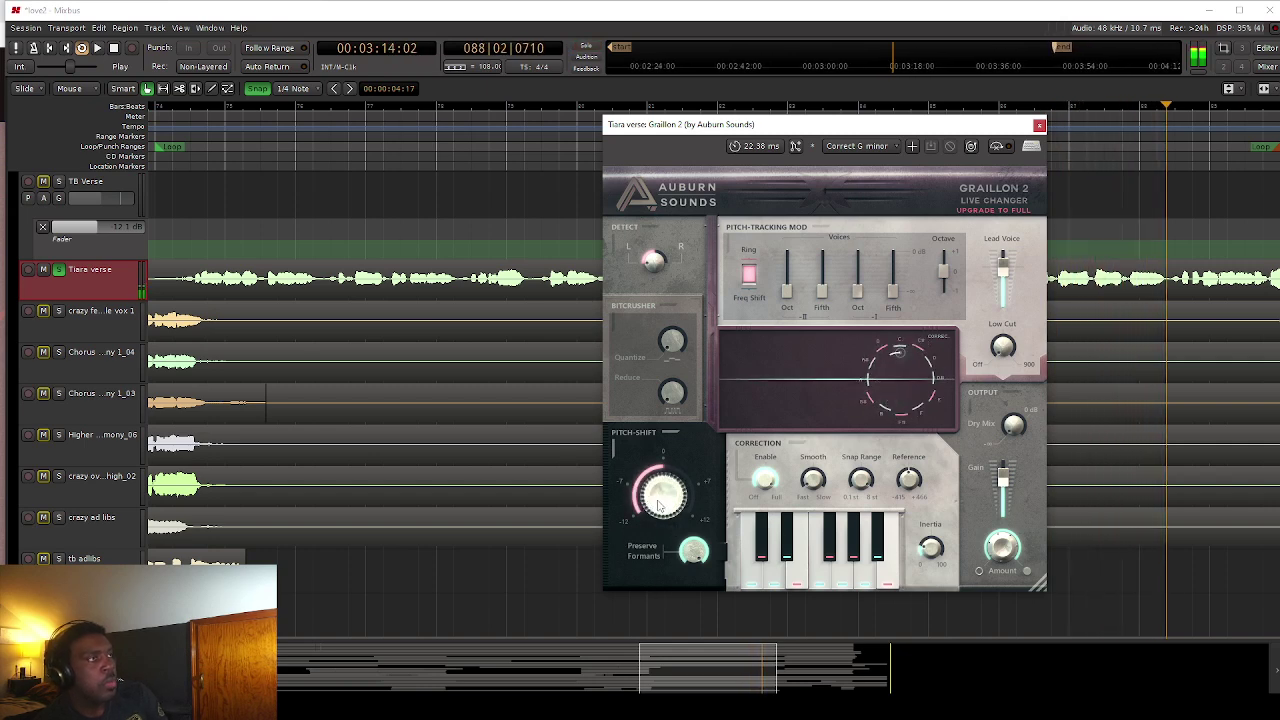
pyautogui.moveTo(660, 508); pyautogui.dragTo(674, 285)
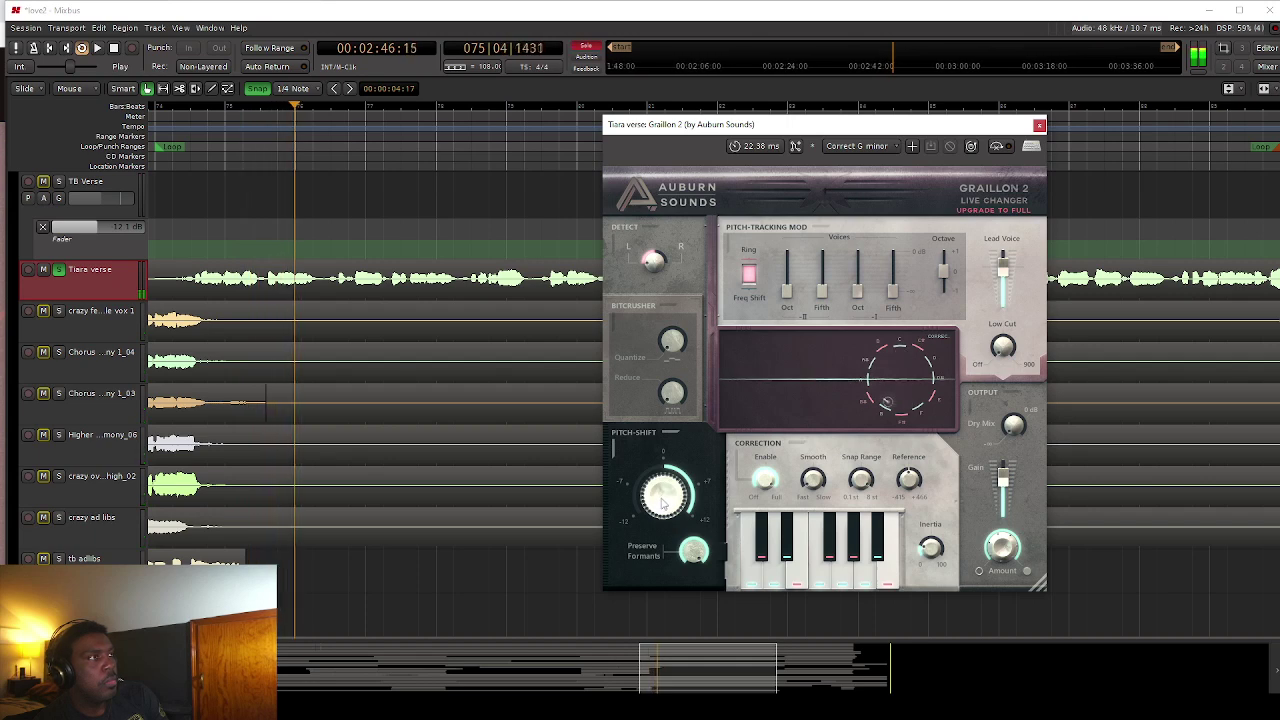
pyautogui.moveTo(665, 497); pyautogui.dragTo(683, 568)
pyautogui.doubleClick(663, 492)
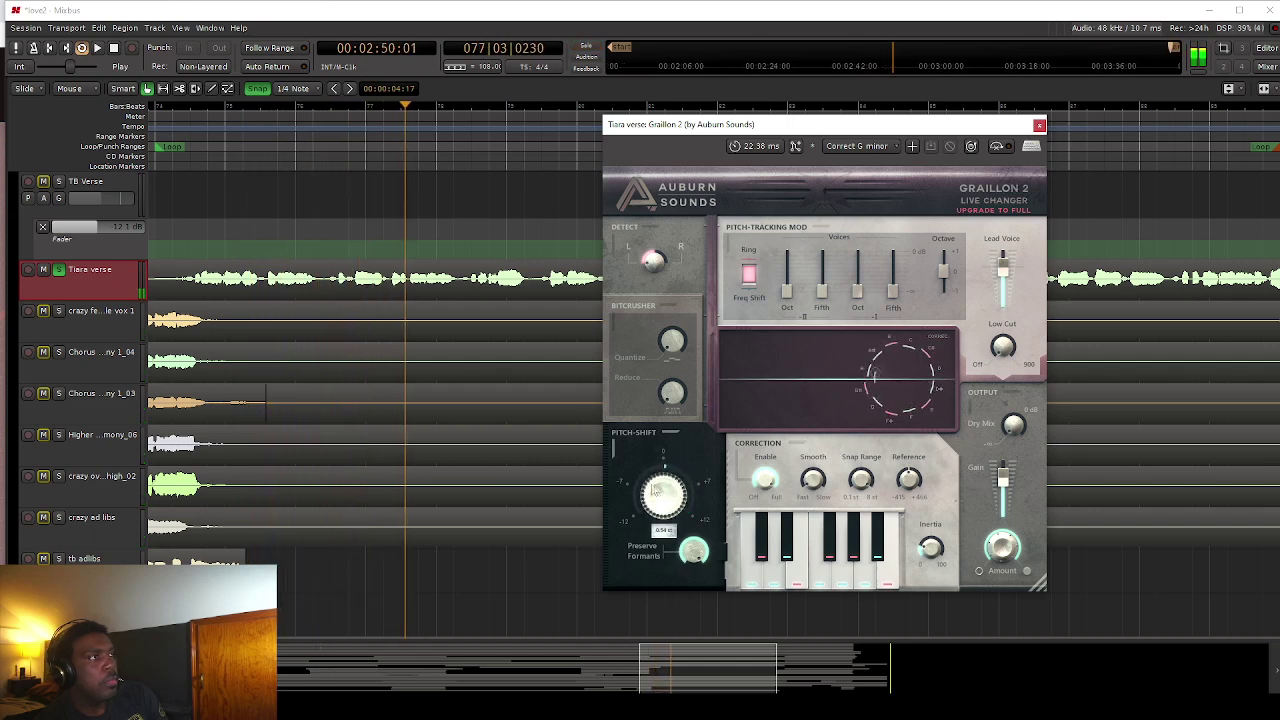
pyautogui.click(114, 49)
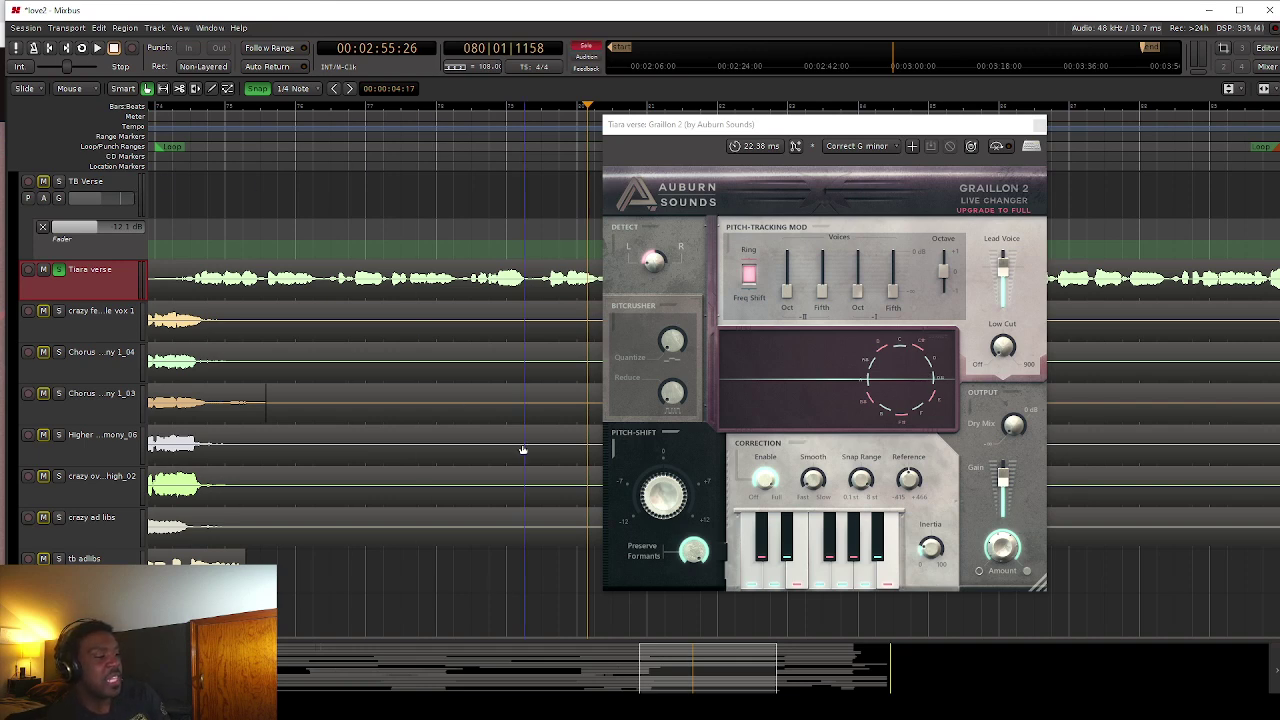
pyautogui.click(692, 550)
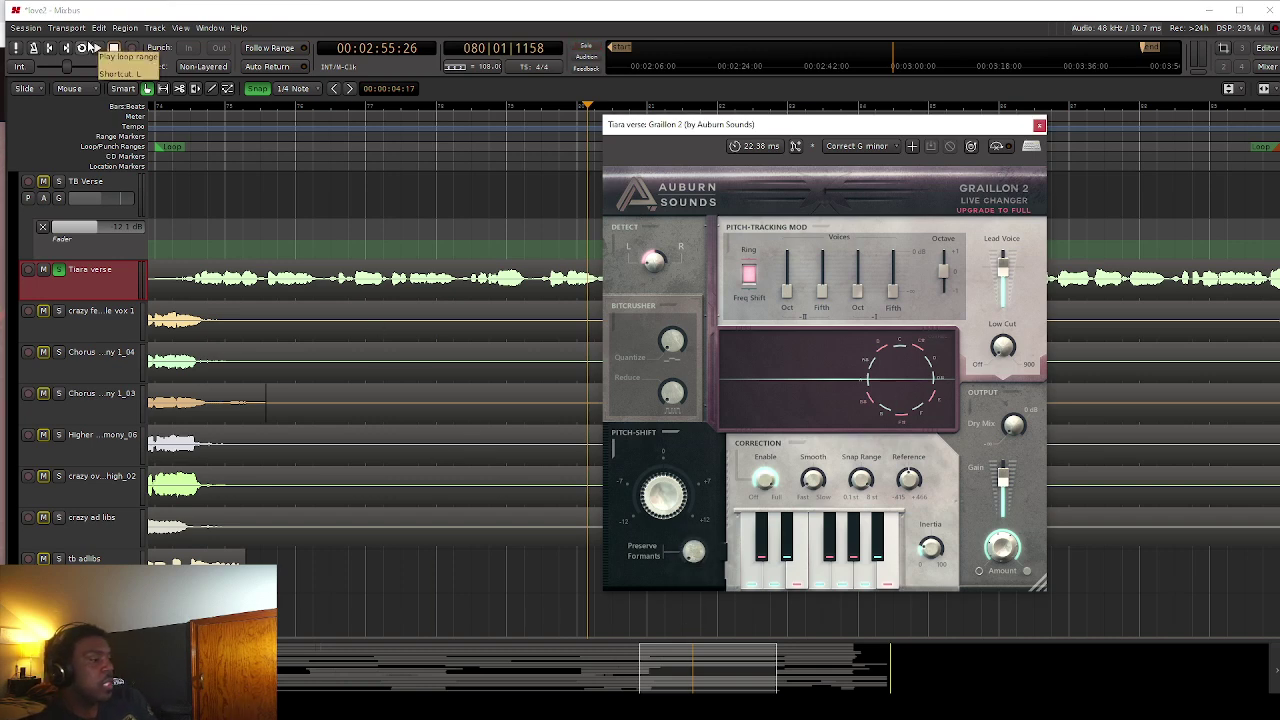
pyautogui.click(85, 52)
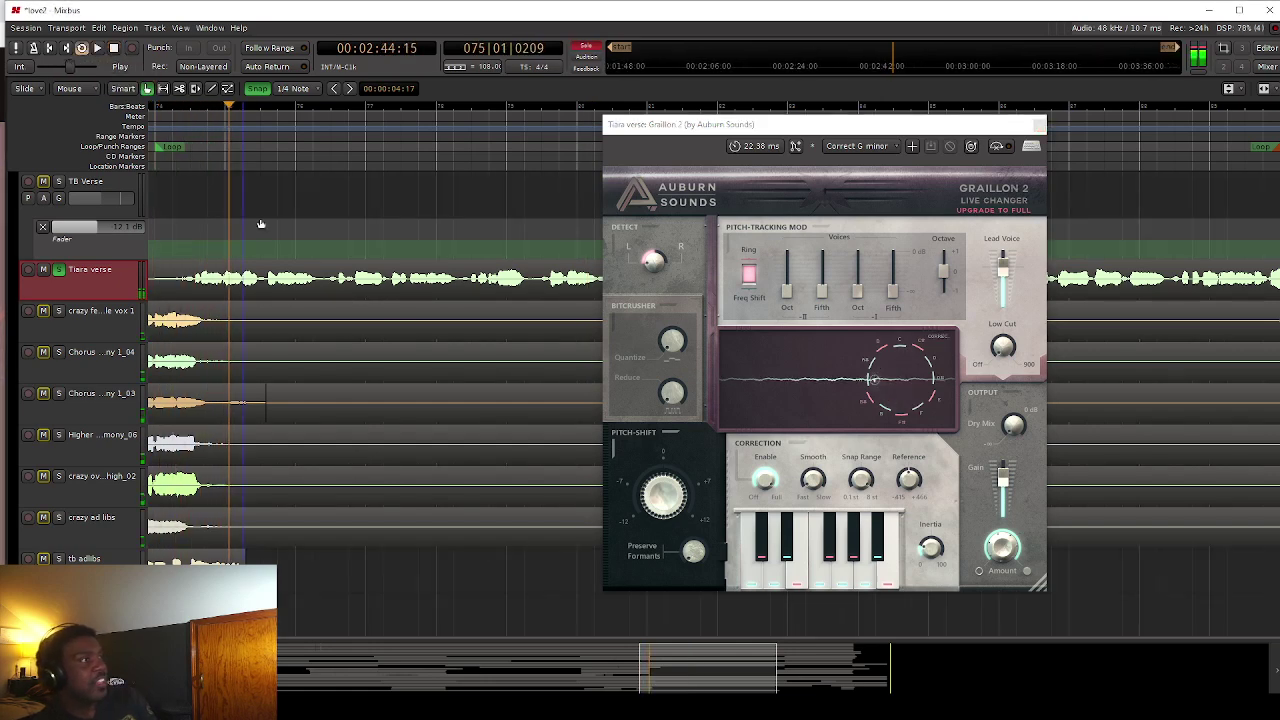
# Raise Graillon's pitch shift, reset it to zero, then raise it again.
pyautogui.moveTo(660, 487)
pyautogui.moveTo(660, 487); pyautogui.dragTo(678, 422)
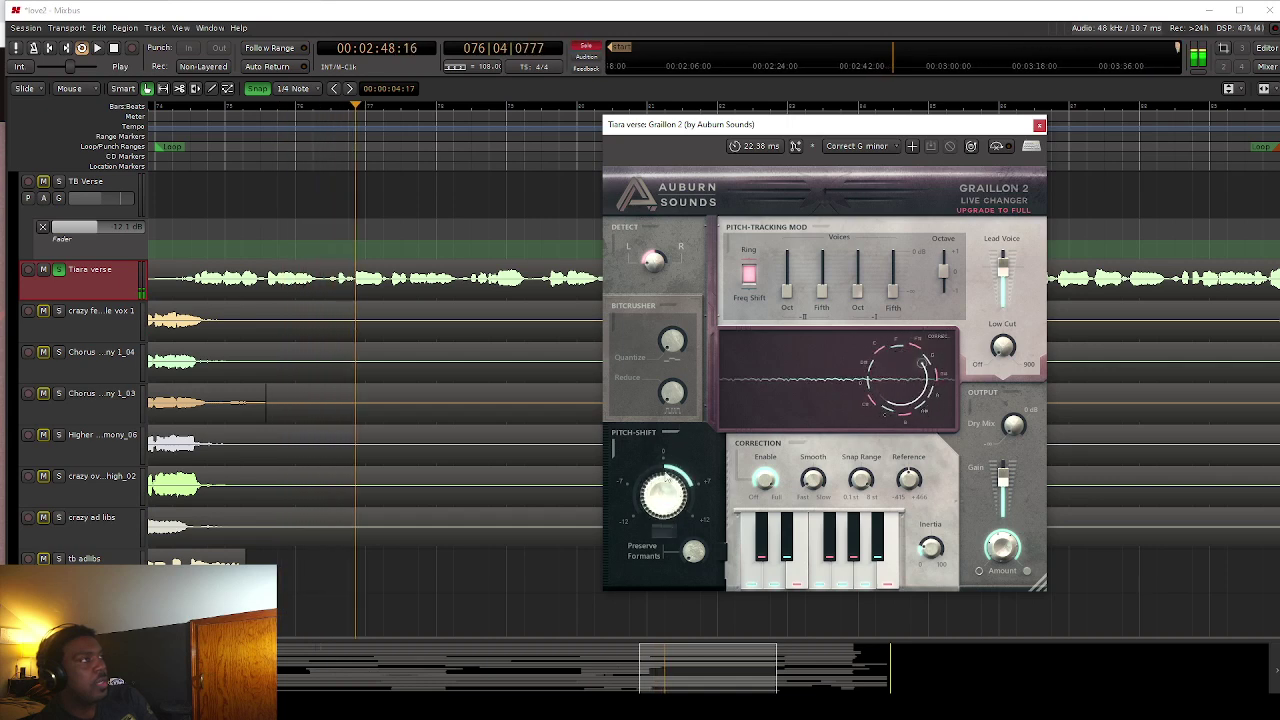
pyautogui.doubleClick(670, 490)
pyautogui.moveTo(664, 460); pyautogui.dragTo(662, 492)
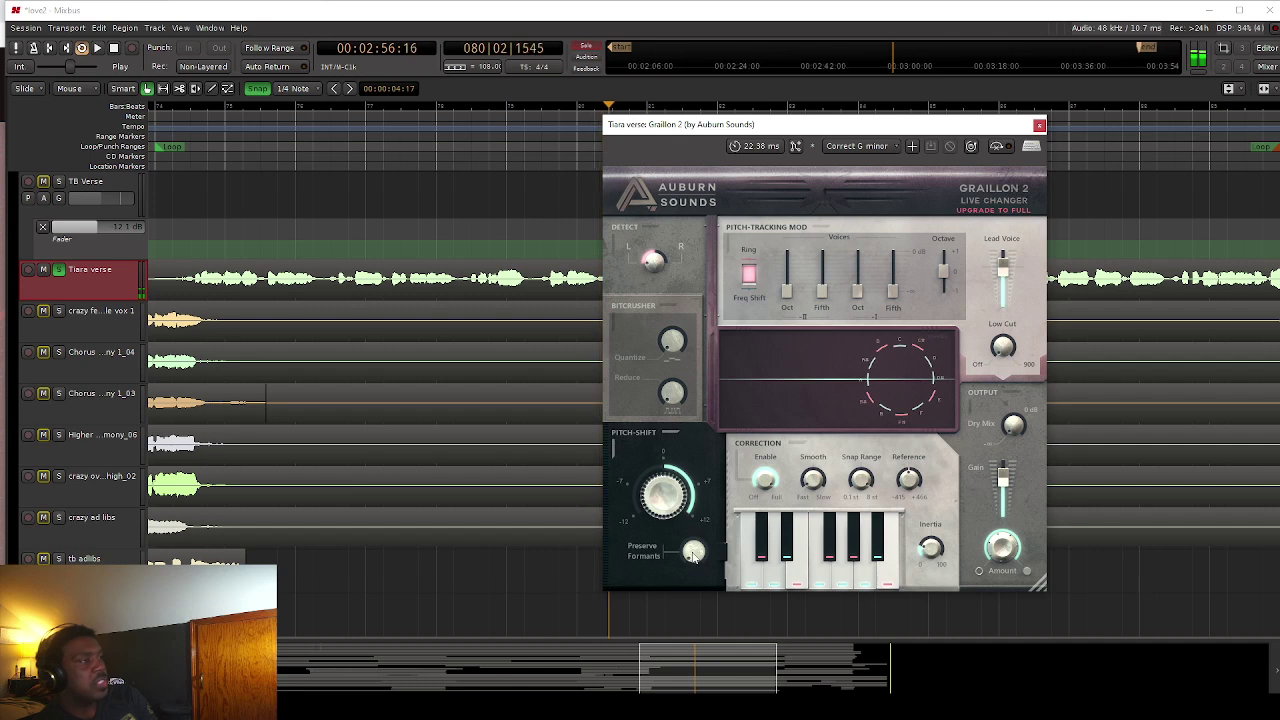
# Sweep Preserve Formants between 0% and 95%, stop playback, and drop pitch shift to -12 st.
pyautogui.moveTo(686, 560)
pyautogui.mouseDown()
pyautogui.moveTo(690, 540)
pyautogui.moveTo(694, 554)
pyautogui.mouseUp()
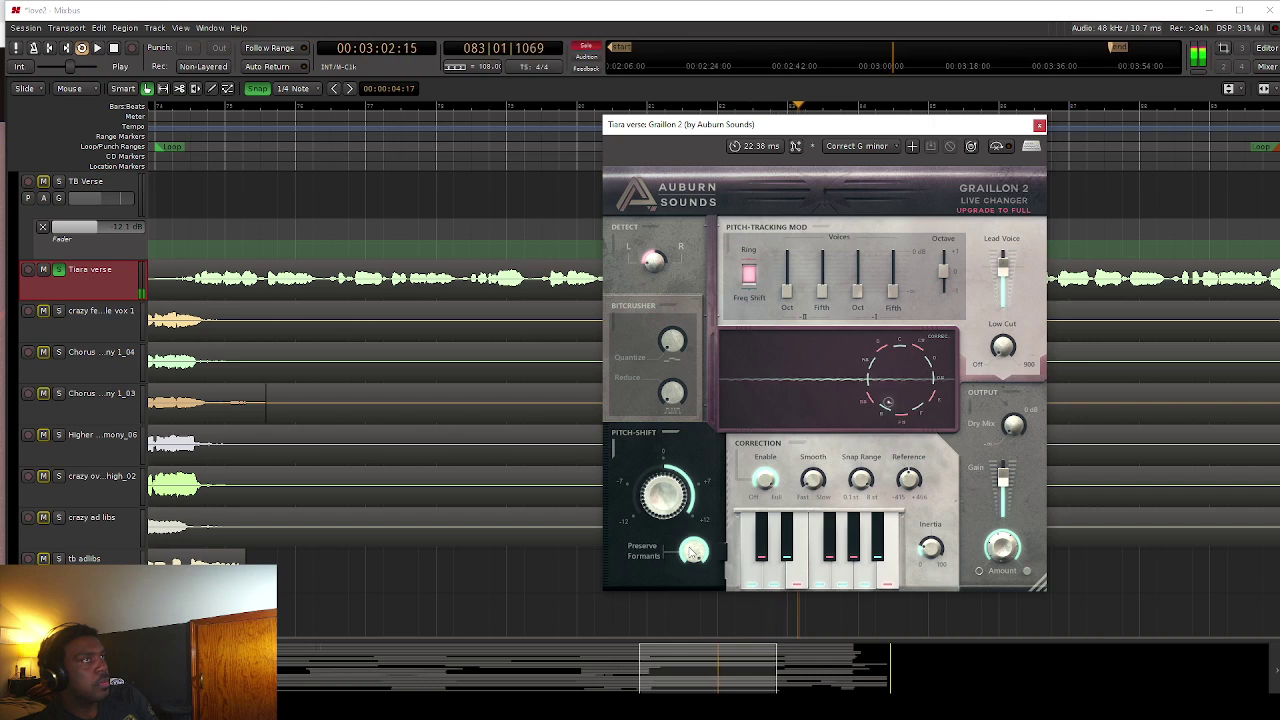
pyautogui.moveTo(693, 553); pyautogui.dragTo(673, 580)
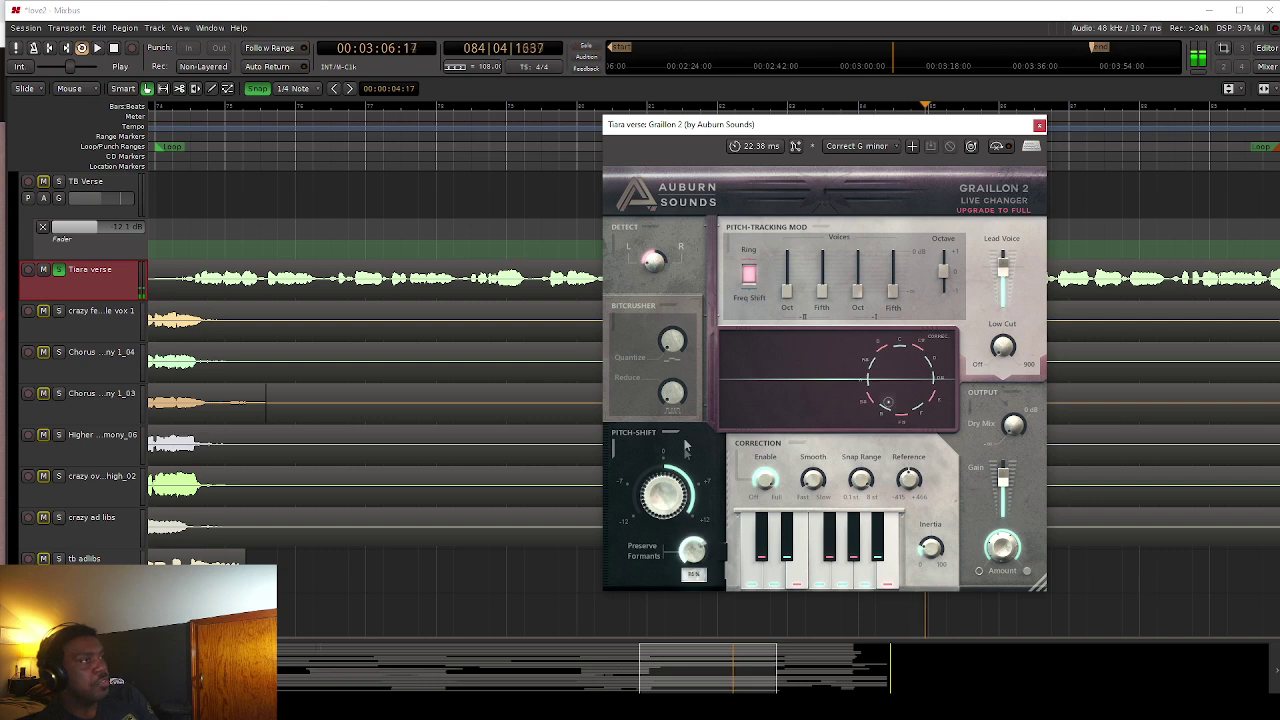
pyautogui.moveTo(693, 556); pyautogui.dragTo(697, 556)
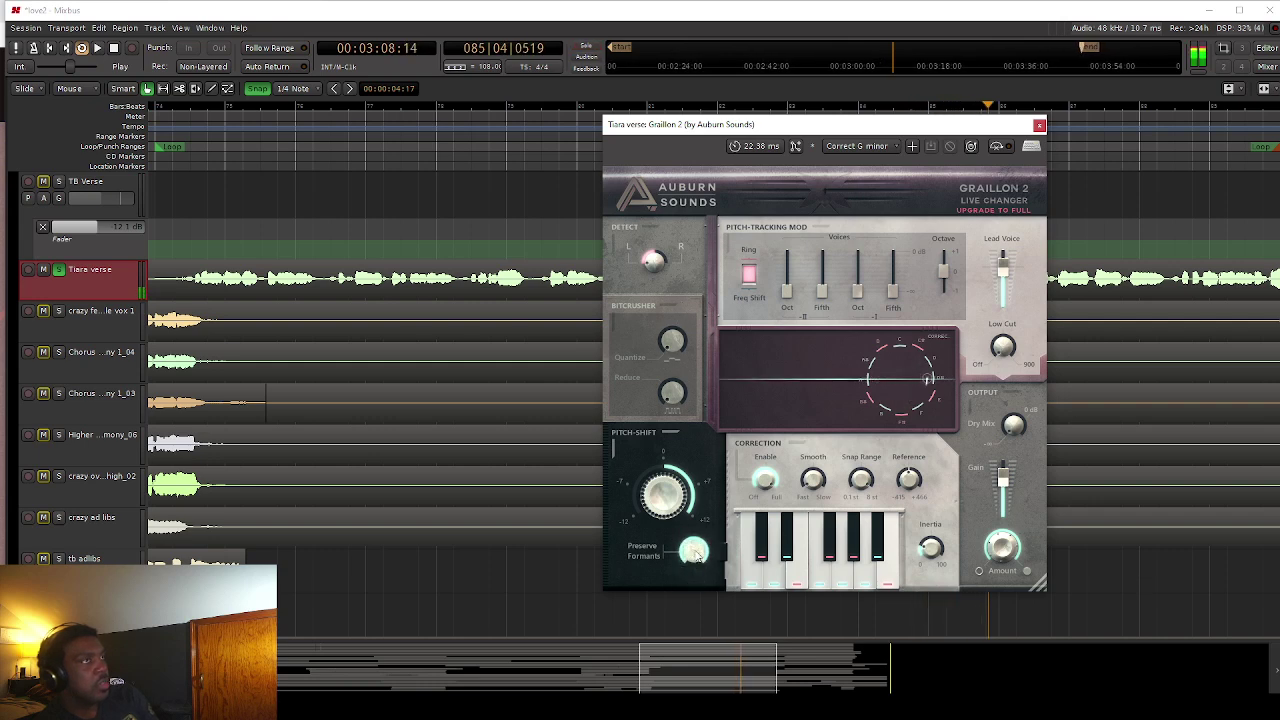
pyautogui.moveTo(697, 553); pyautogui.dragTo(697, 614)
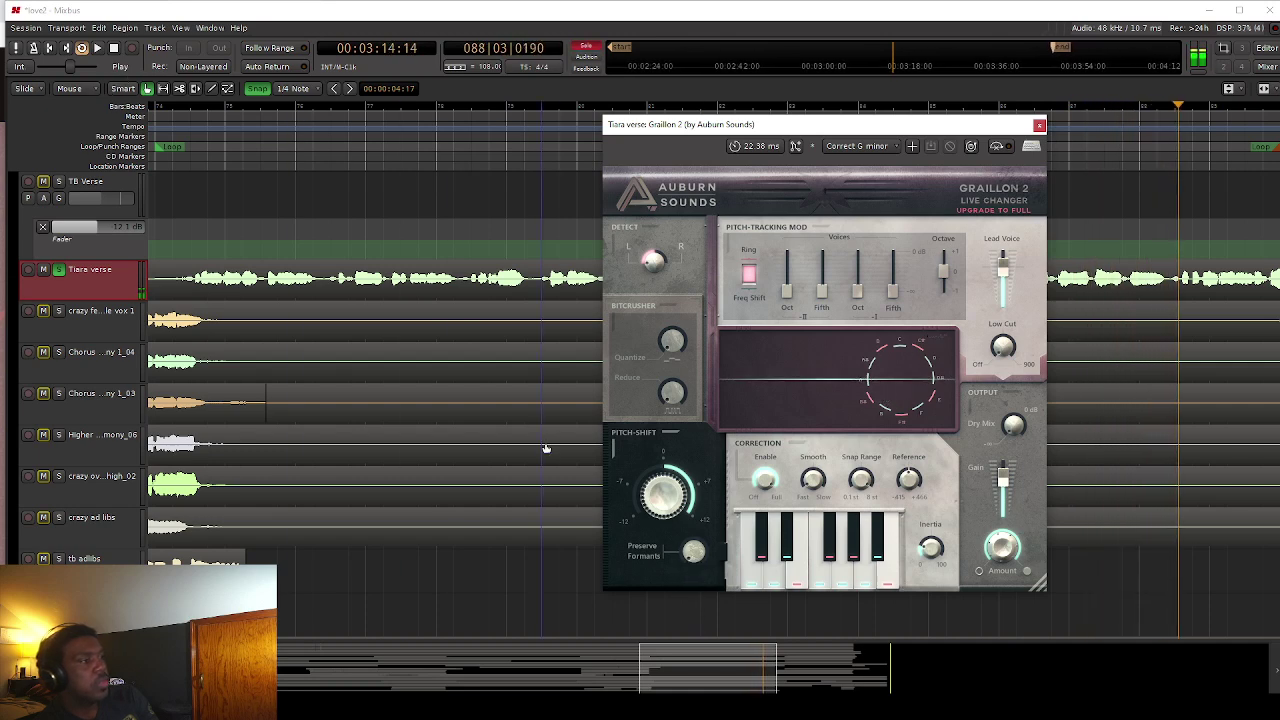
pyautogui.click(432, 305)
pyautogui.press('space')
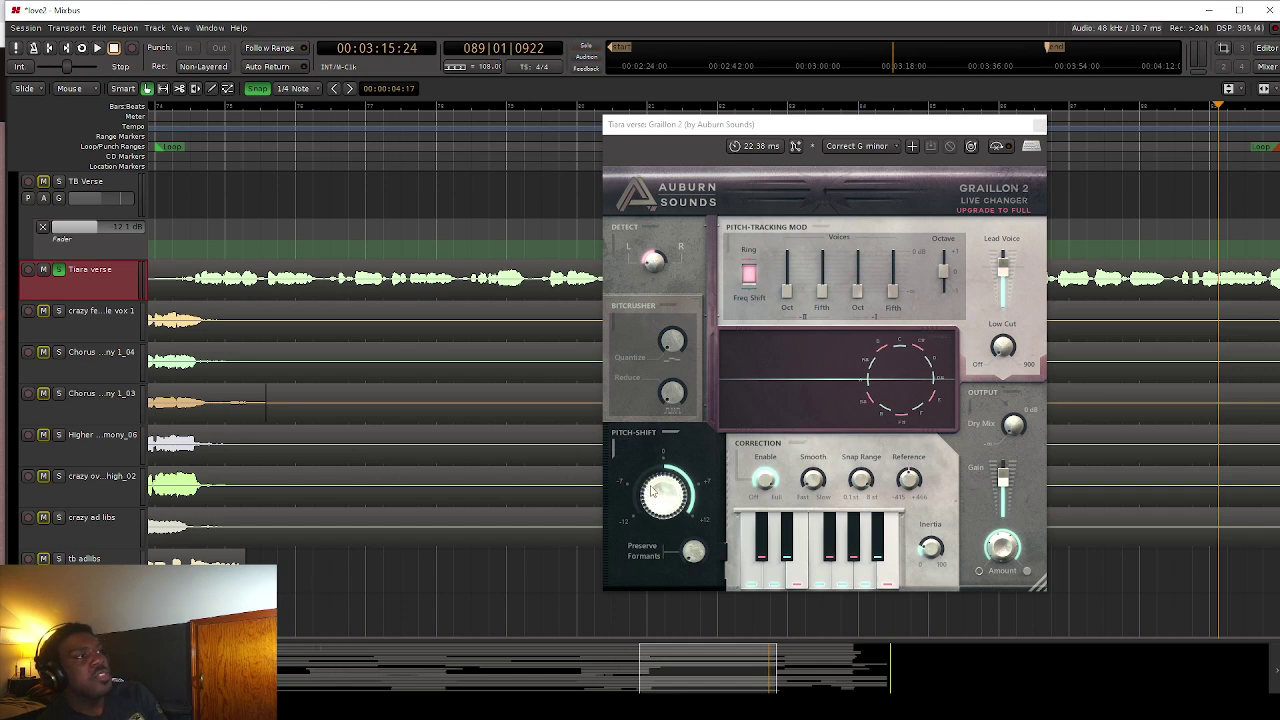
pyautogui.moveTo(641, 490); pyautogui.dragTo(672, 530)
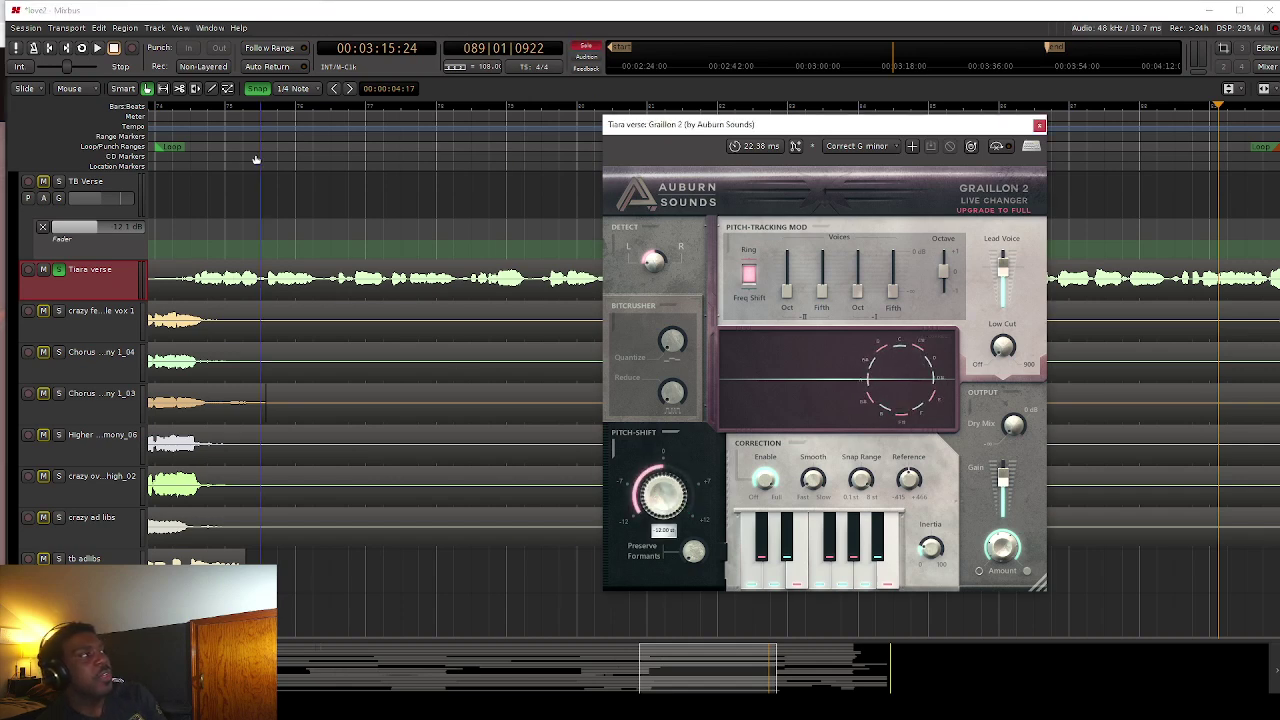
# Compare Preserve Formants on and off at -12 st during playback, stop, then bring pitch back near zero.
pyautogui.click(83, 50)
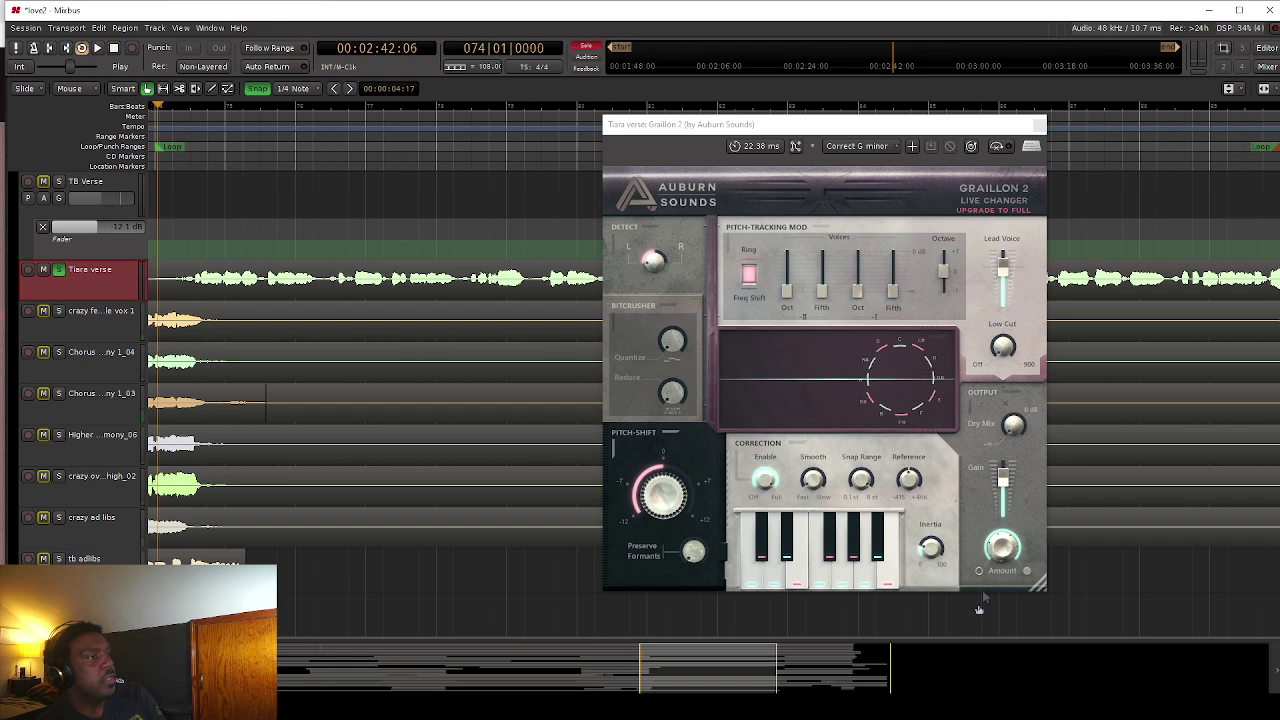
pyautogui.click(688, 563)
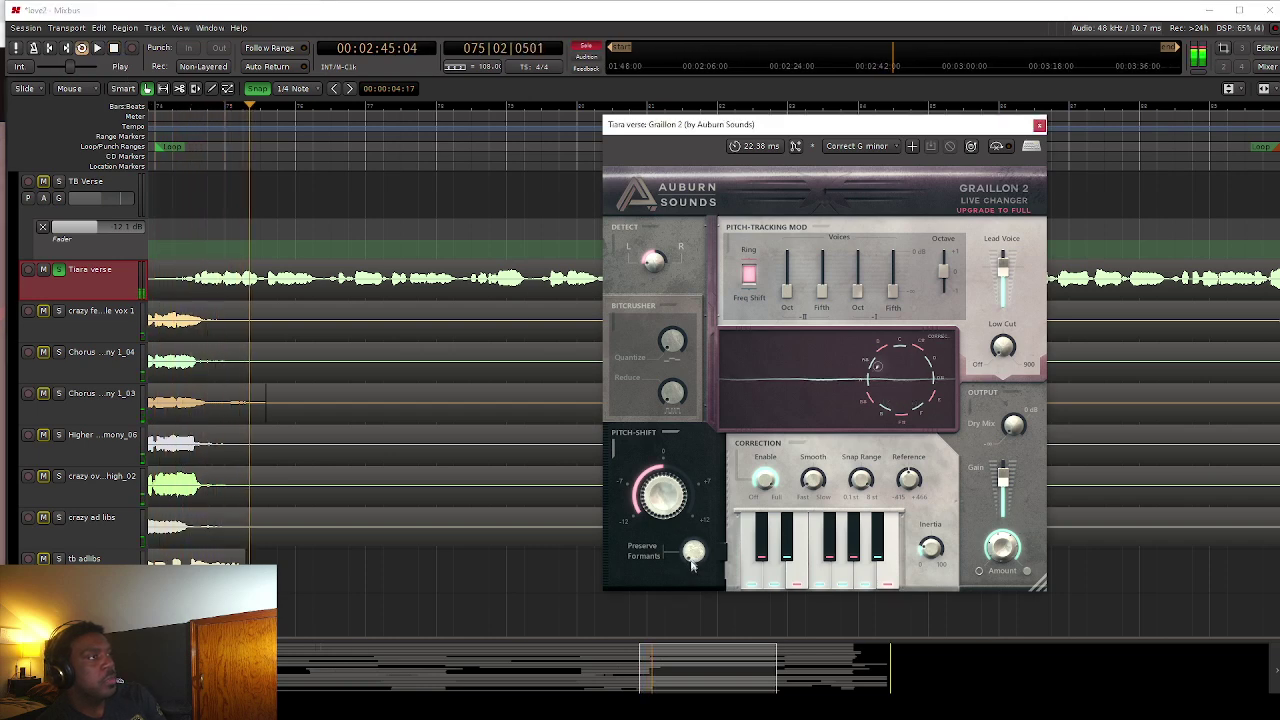
pyautogui.click(692, 553)
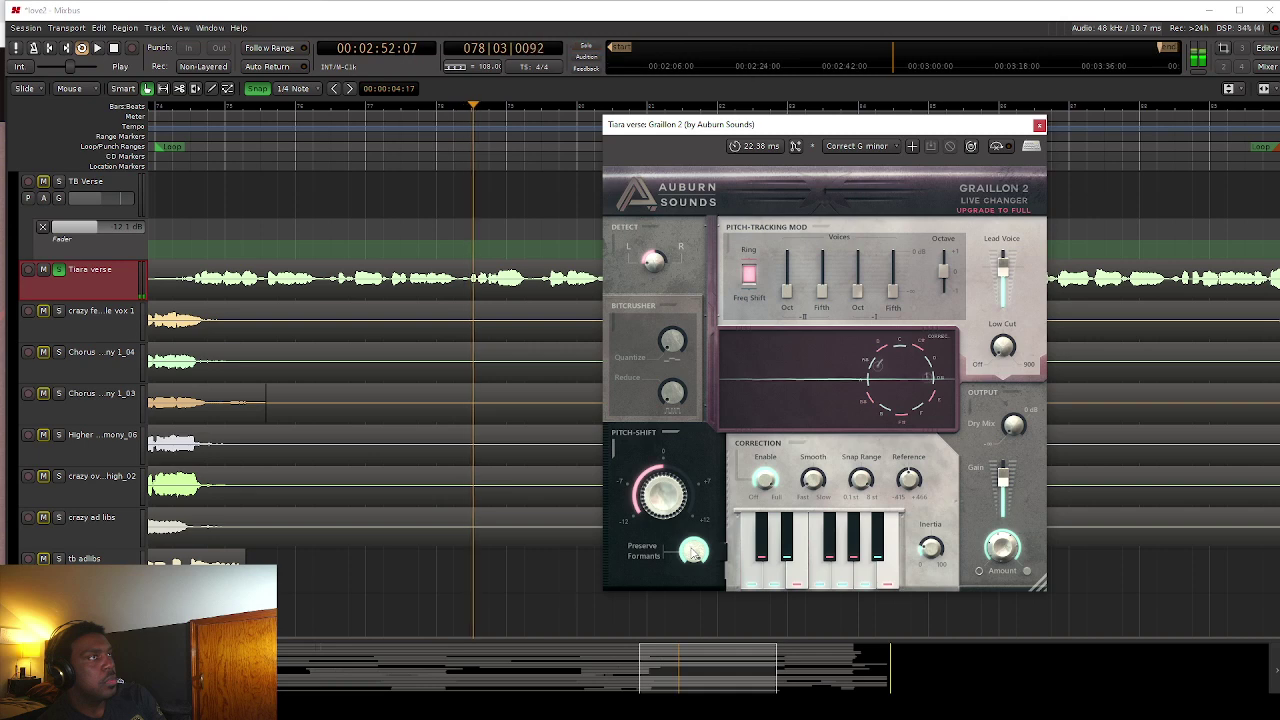
pyautogui.click(693, 553)
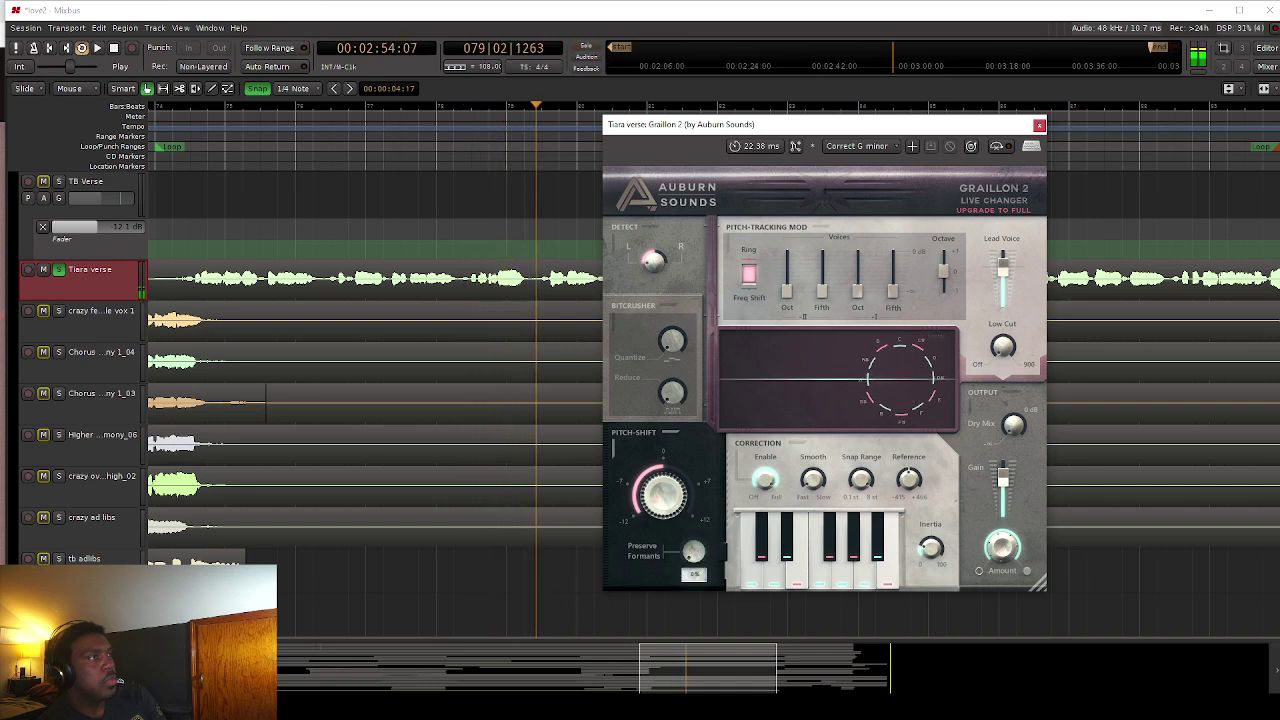
pyautogui.click(694, 556)
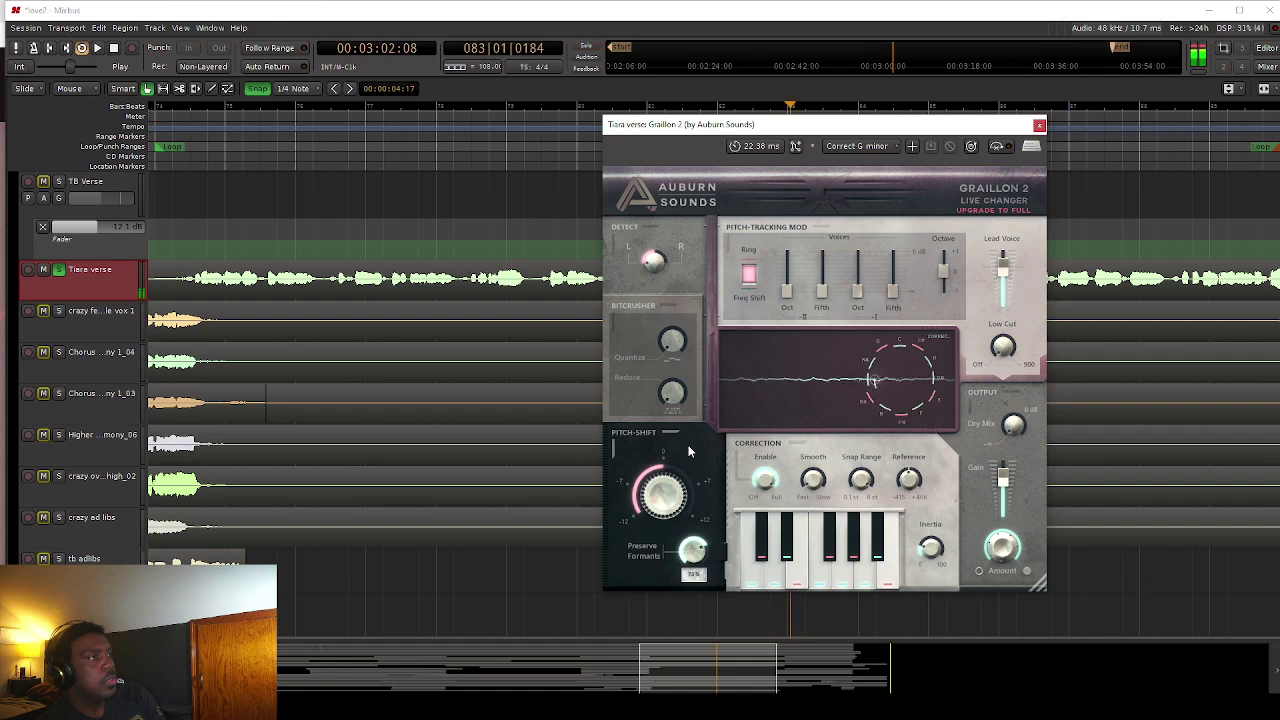
pyautogui.click(112, 49)
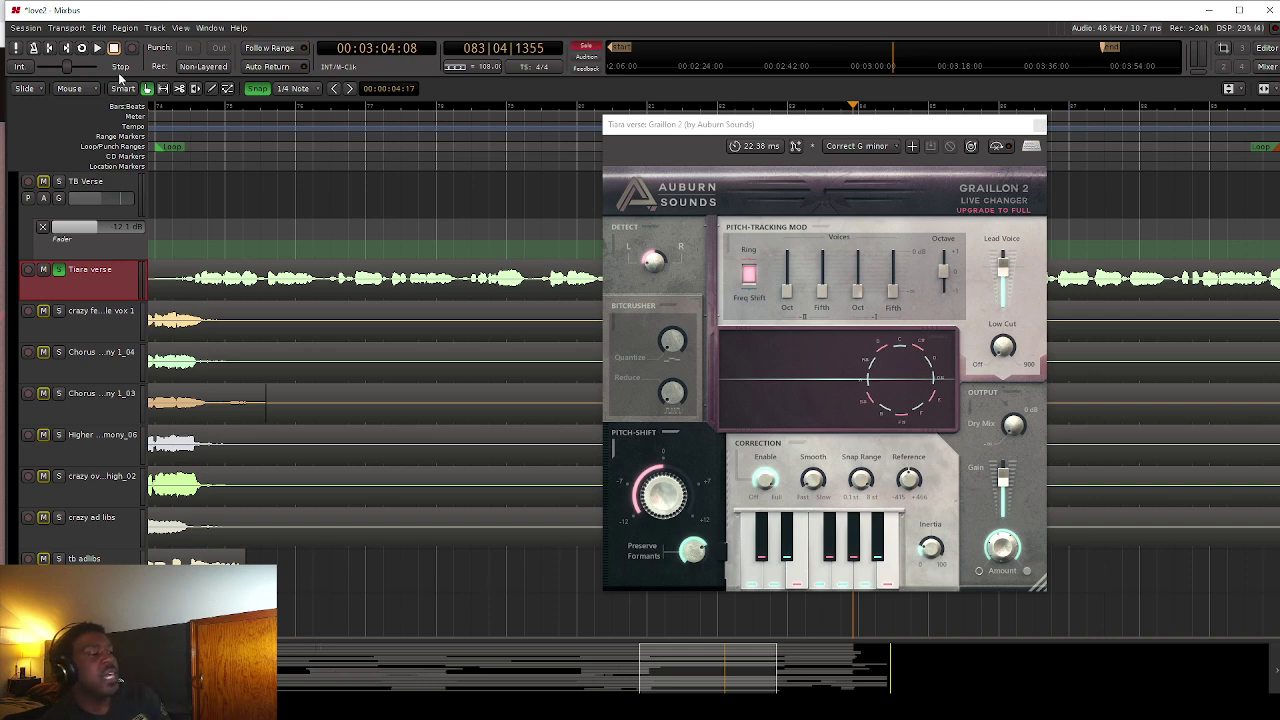
pyautogui.moveTo(660, 495); pyautogui.dragTo(663, 397)
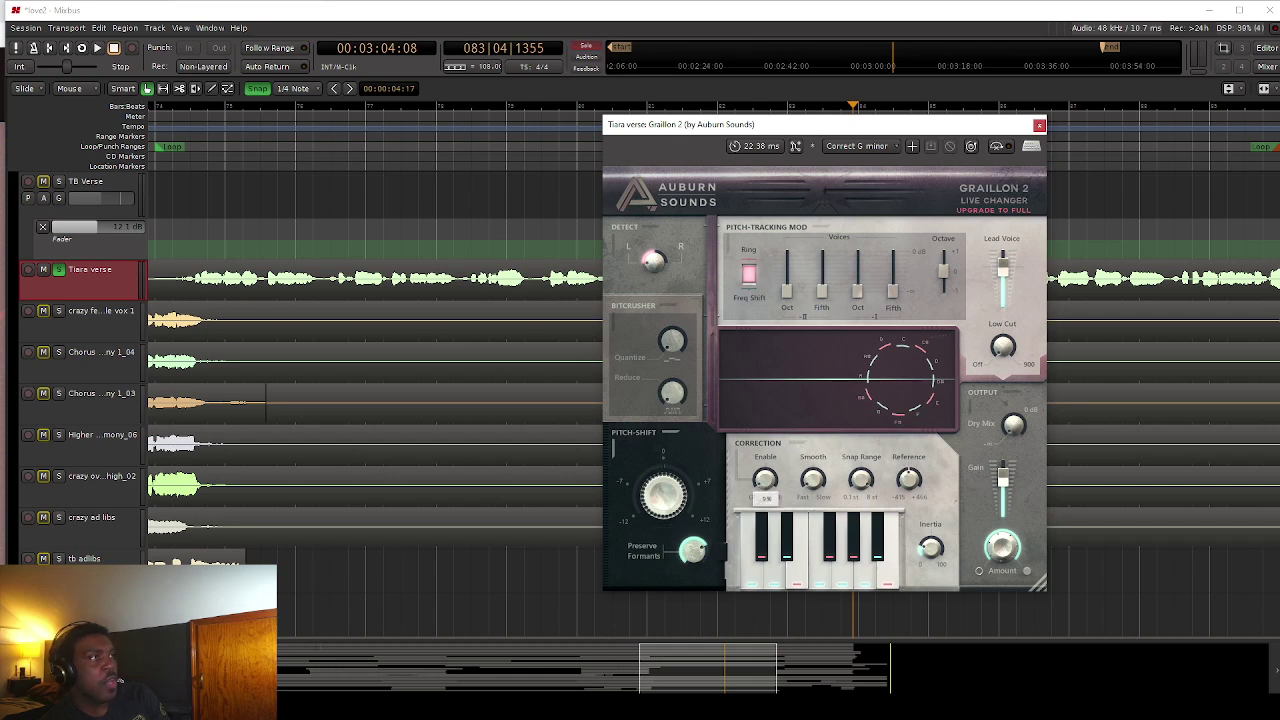
# Start loop-range playback and lower Graillon's pitch shift to about -7 st.
pyautogui.press('space')
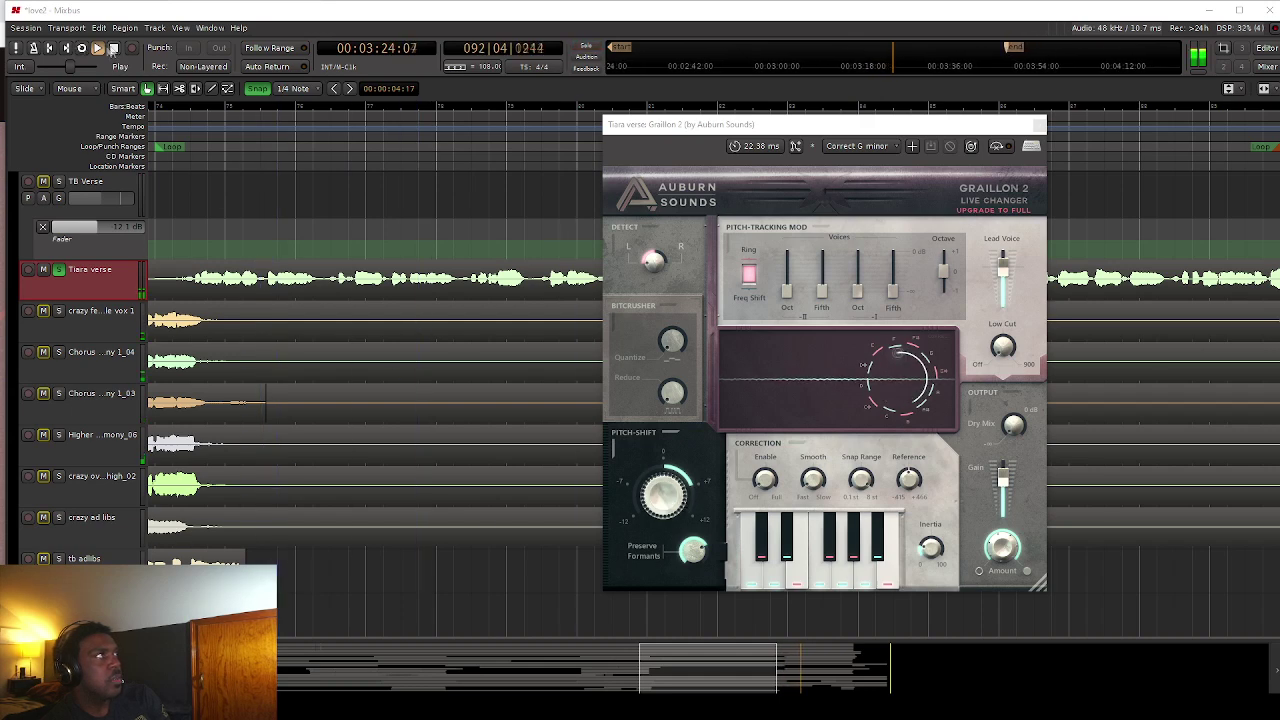
pyautogui.click(82, 48)
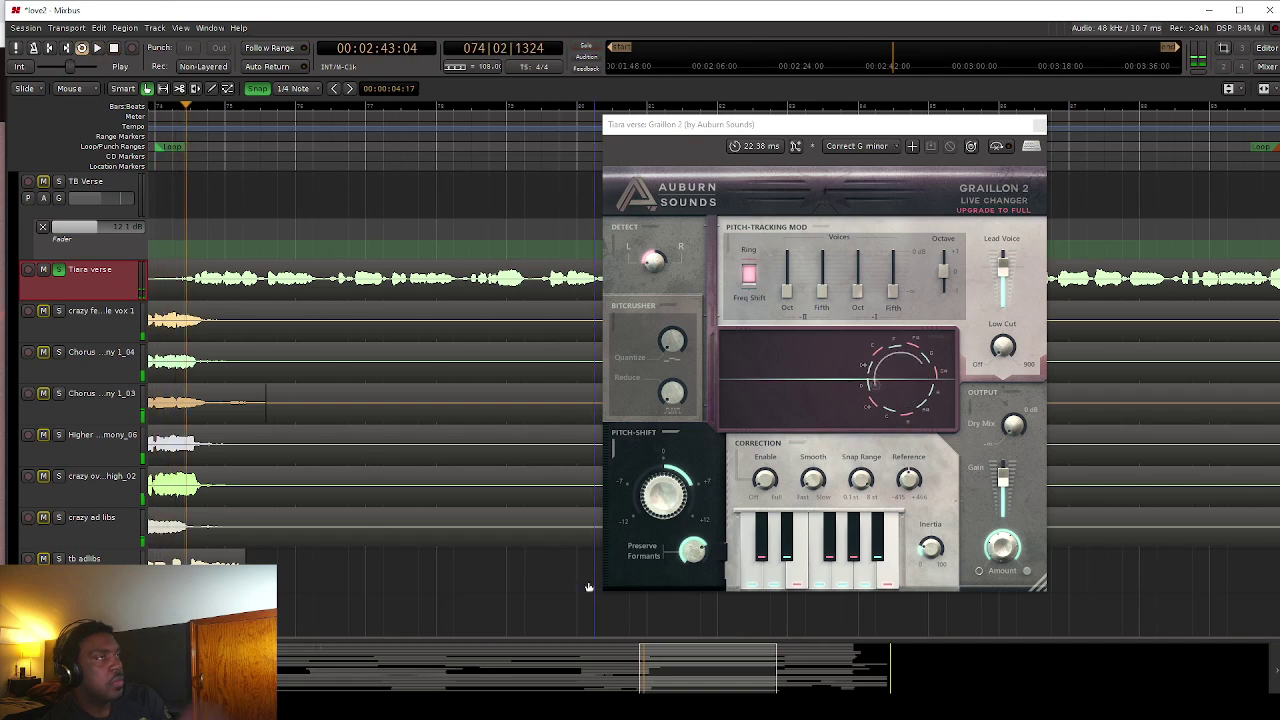
pyautogui.click(662, 483)
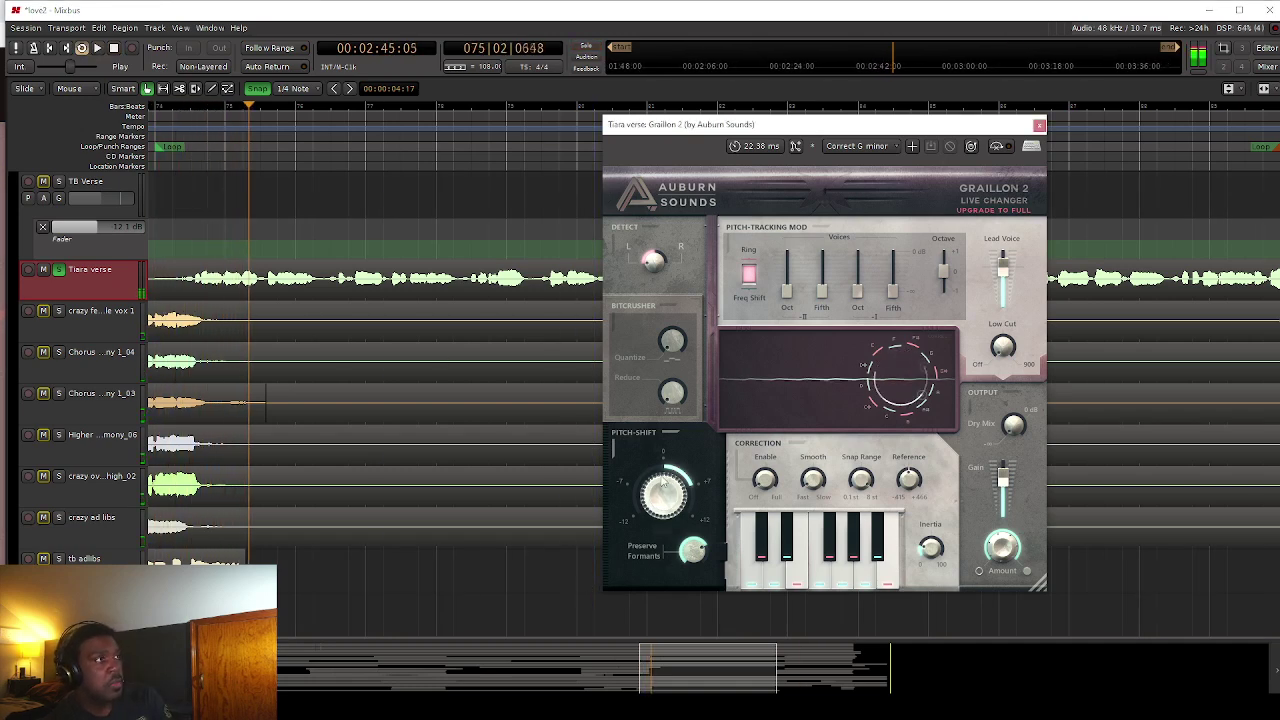
pyautogui.moveTo(662, 483); pyautogui.dragTo(635, 610)
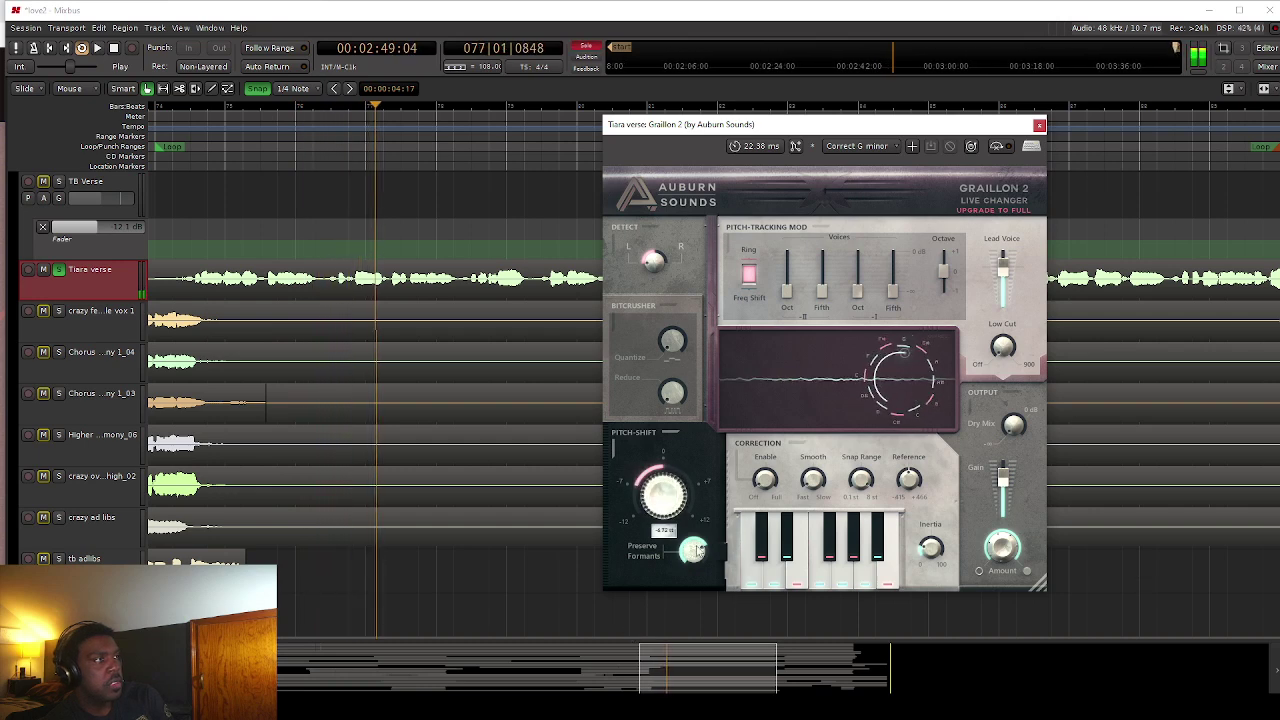
# Set Preserve Formants to 60%, pitch to -3.34 st, Formants to 39%, then stop and replay the loop.
pyautogui.click(697, 549)
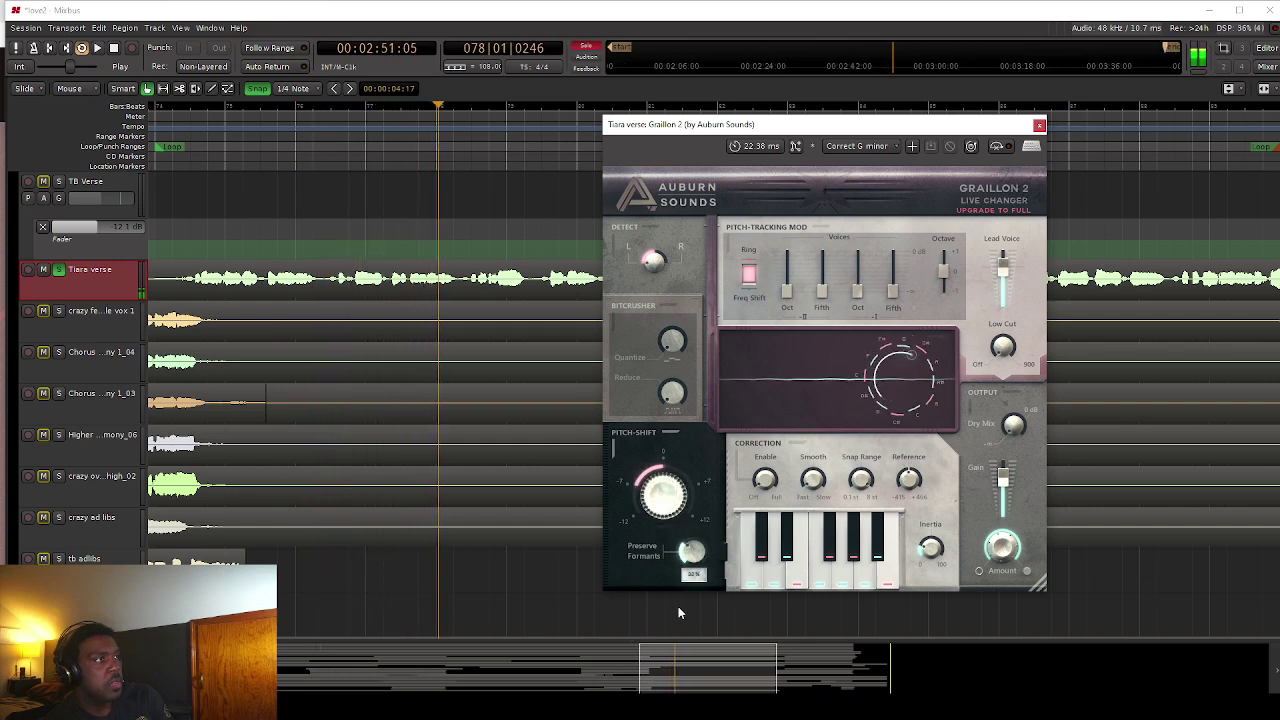
pyautogui.moveTo(695, 556); pyautogui.dragTo(697, 546)
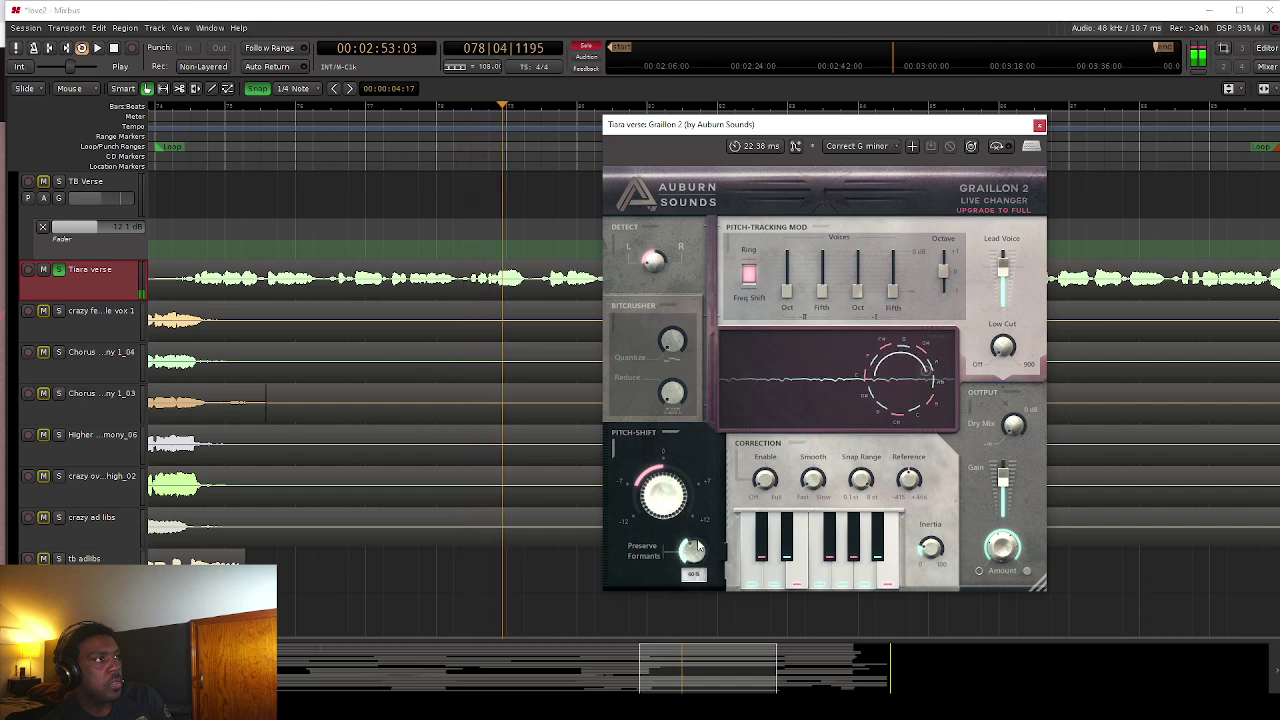
pyautogui.click(659, 490)
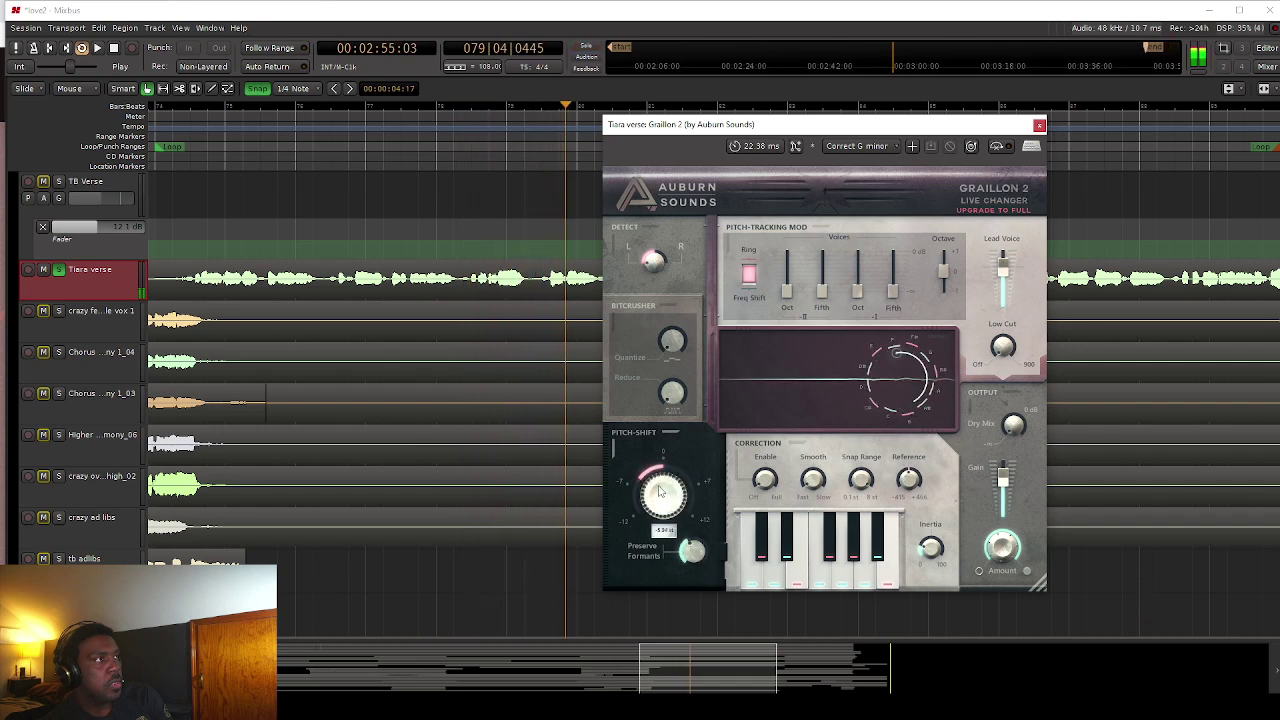
pyautogui.moveTo(659, 490); pyautogui.dragTo(668, 503)
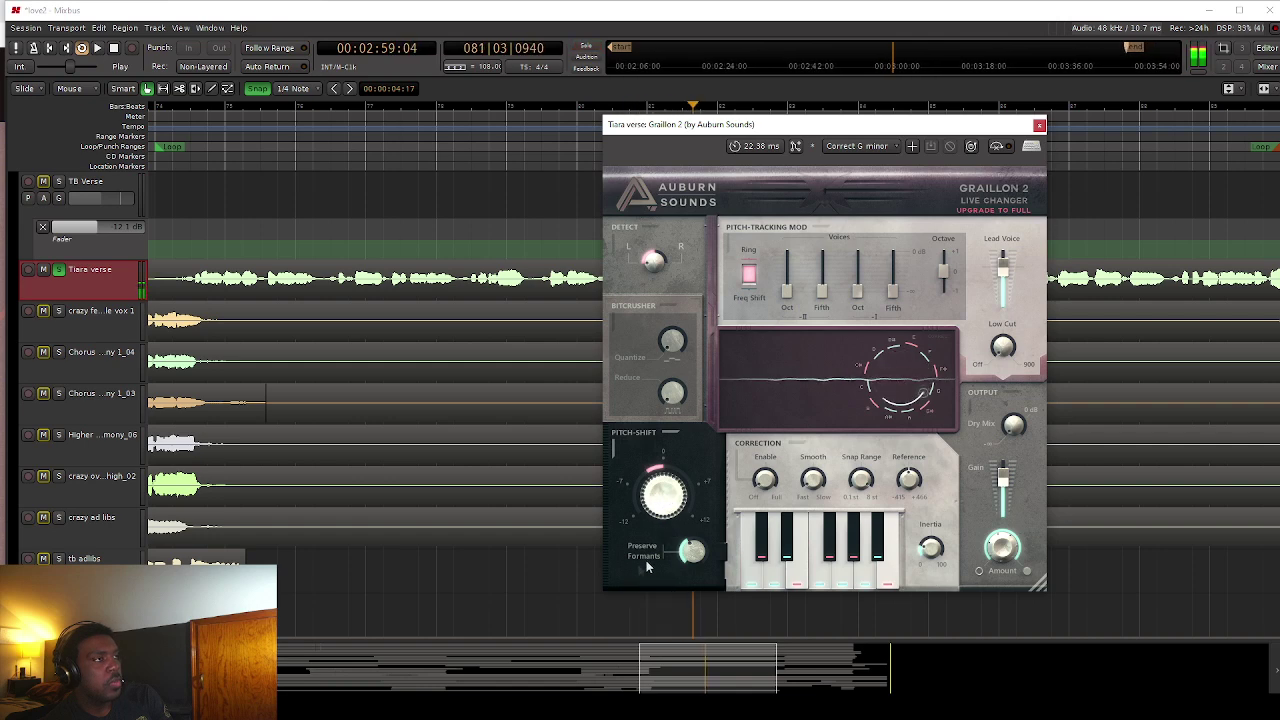
pyautogui.moveTo(690, 551); pyautogui.dragTo(688, 565)
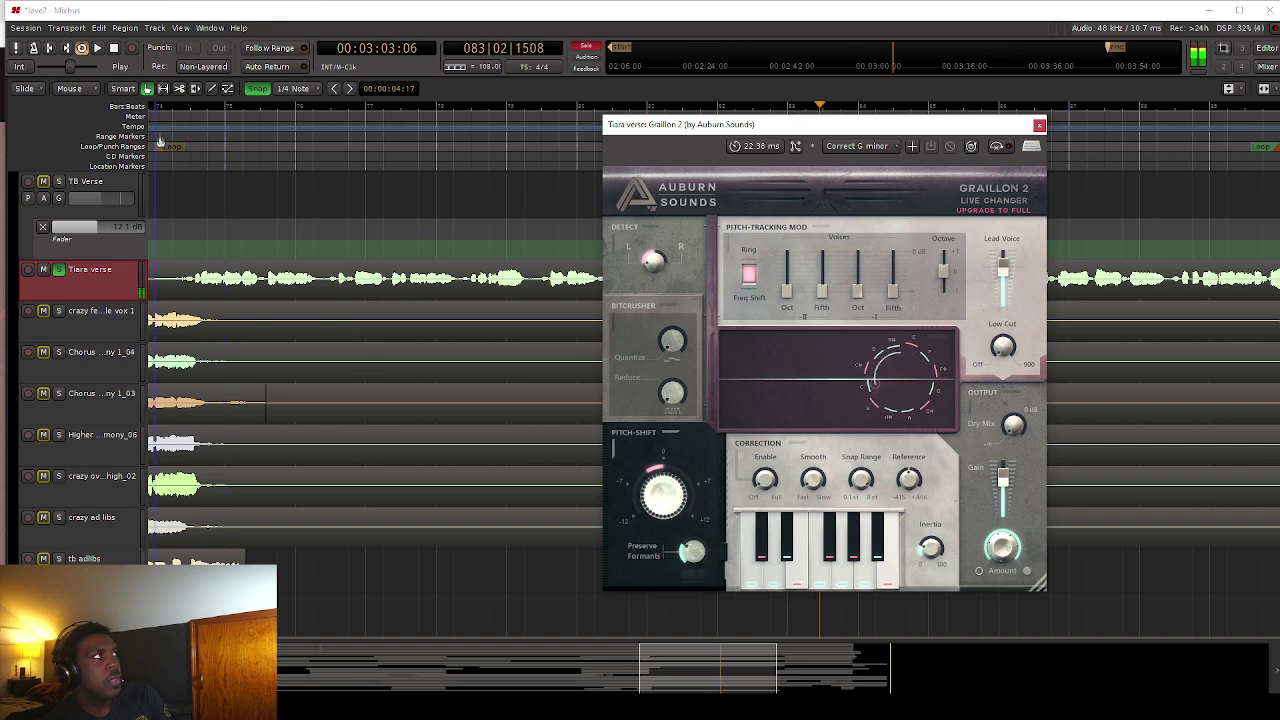
pyautogui.click(115, 48)
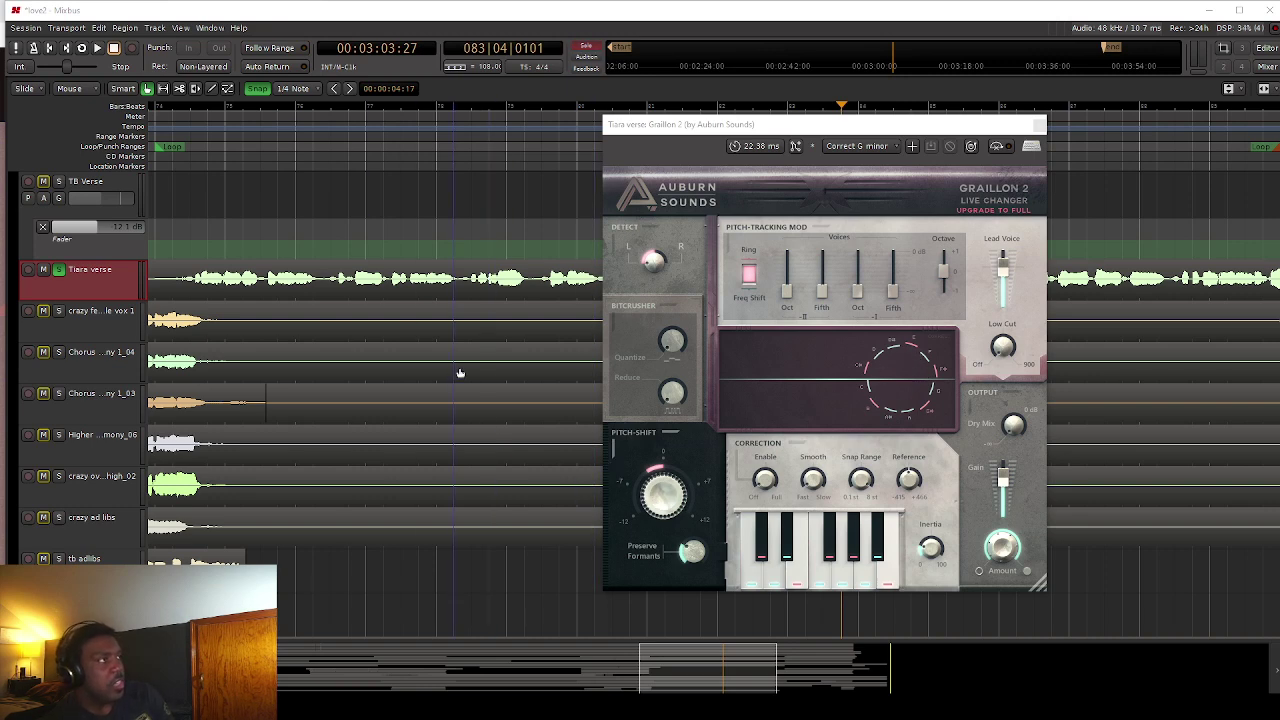
pyautogui.click(80, 48)
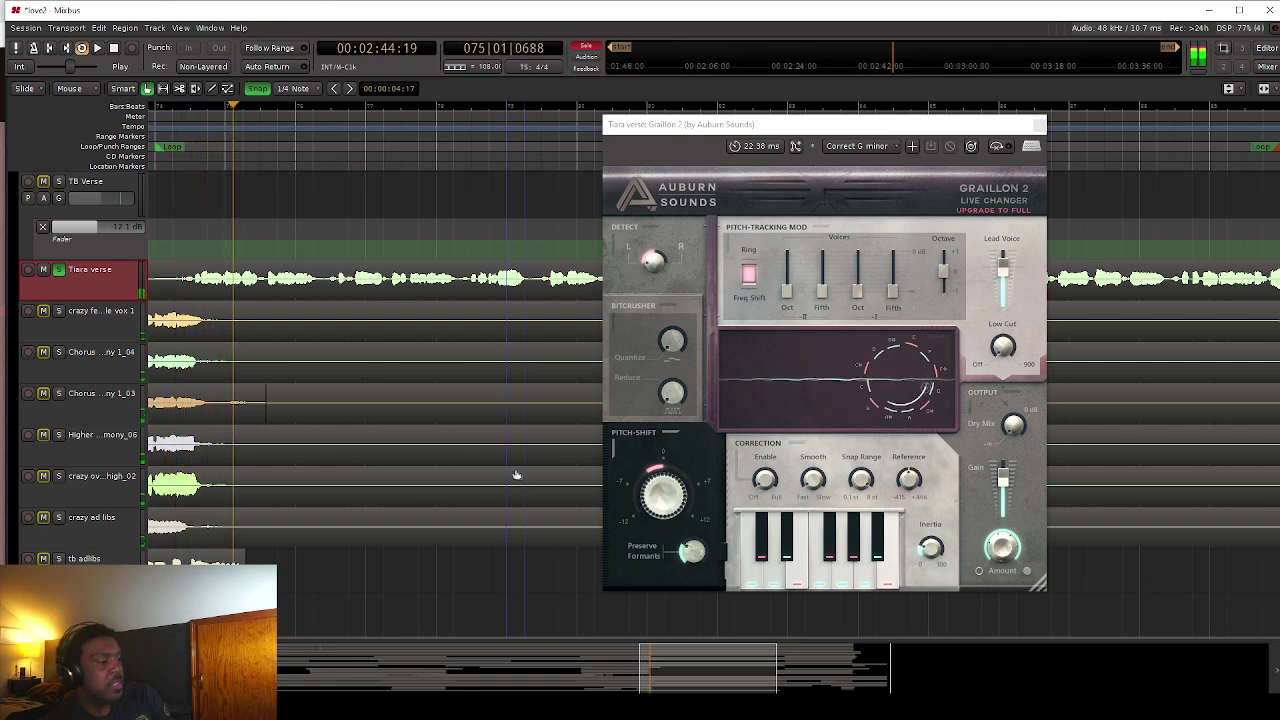
# Compare the vocal with Graillon 2 bypassed and active, then raise Preserve Formants to 72%.
pyautogui.moveTo(661, 490)
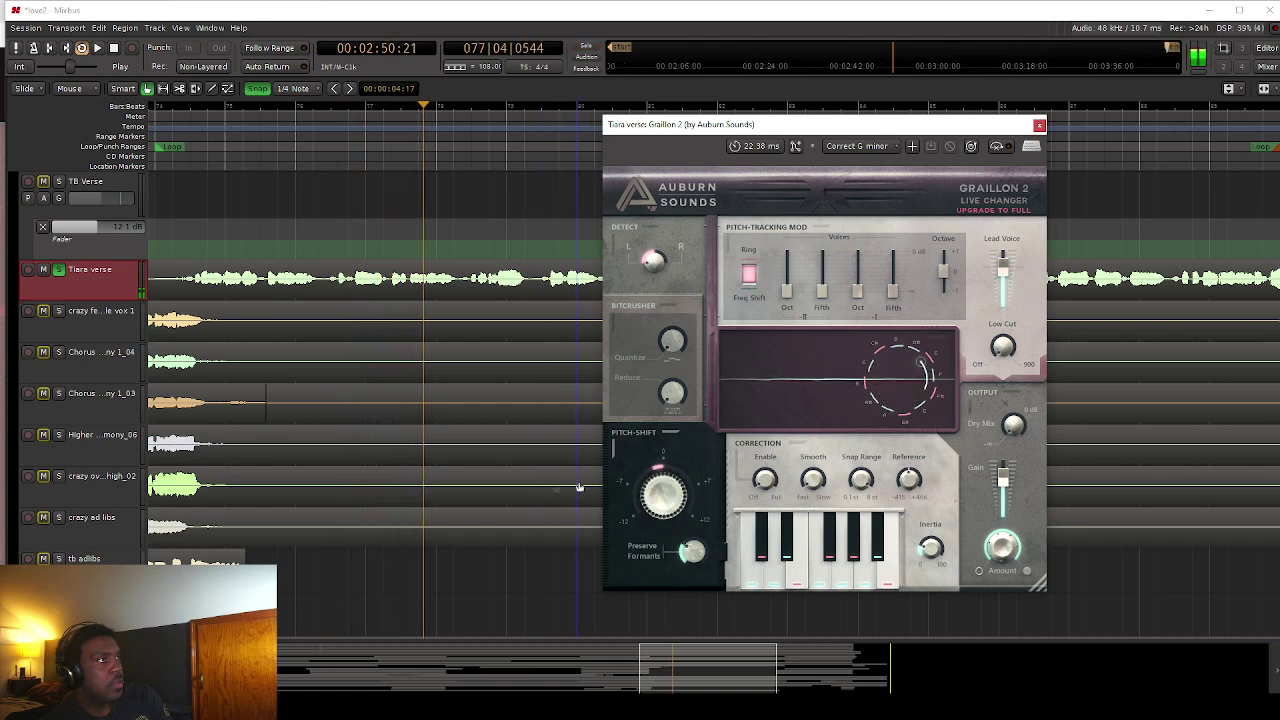
pyautogui.click(996, 147)
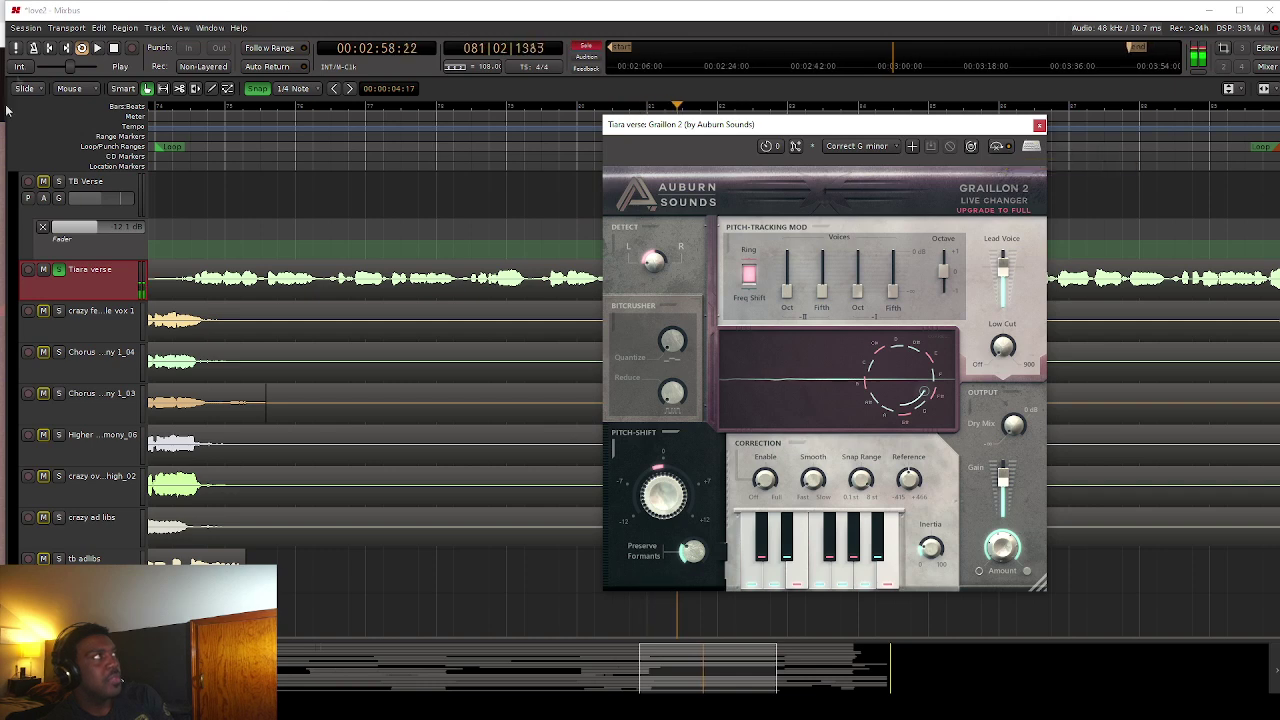
pyautogui.click(114, 52)
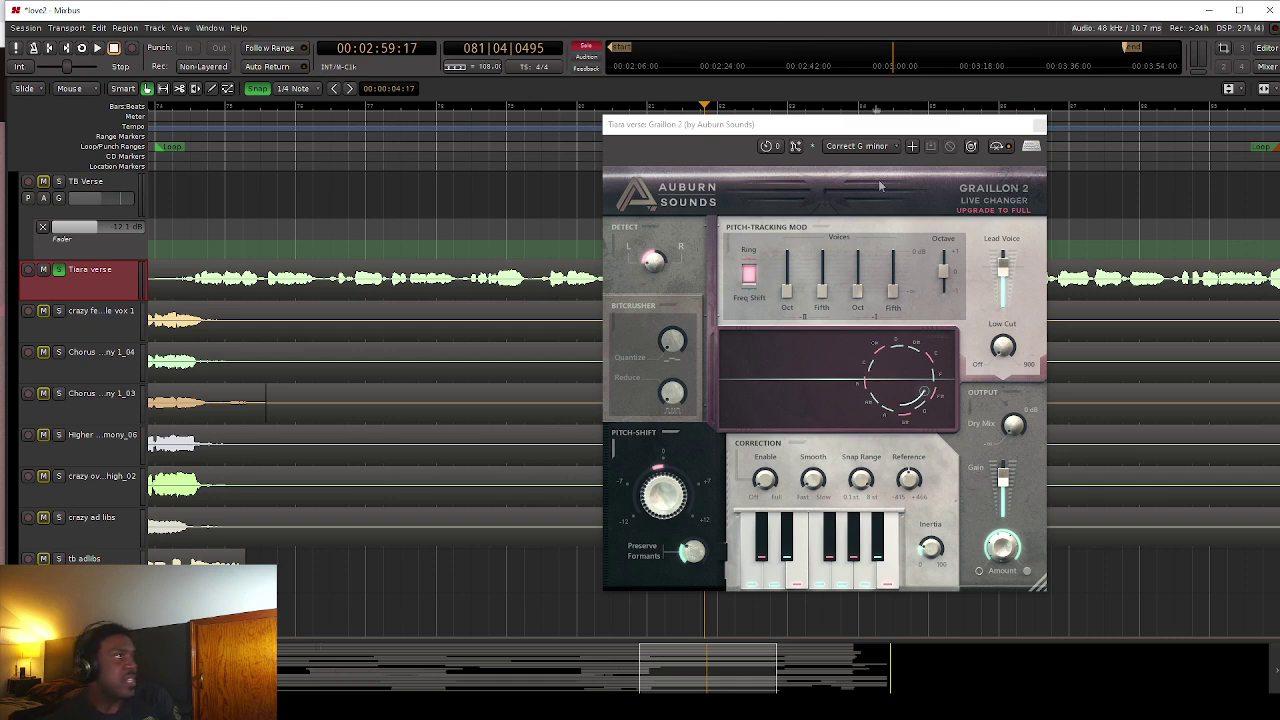
pyautogui.click(998, 148)
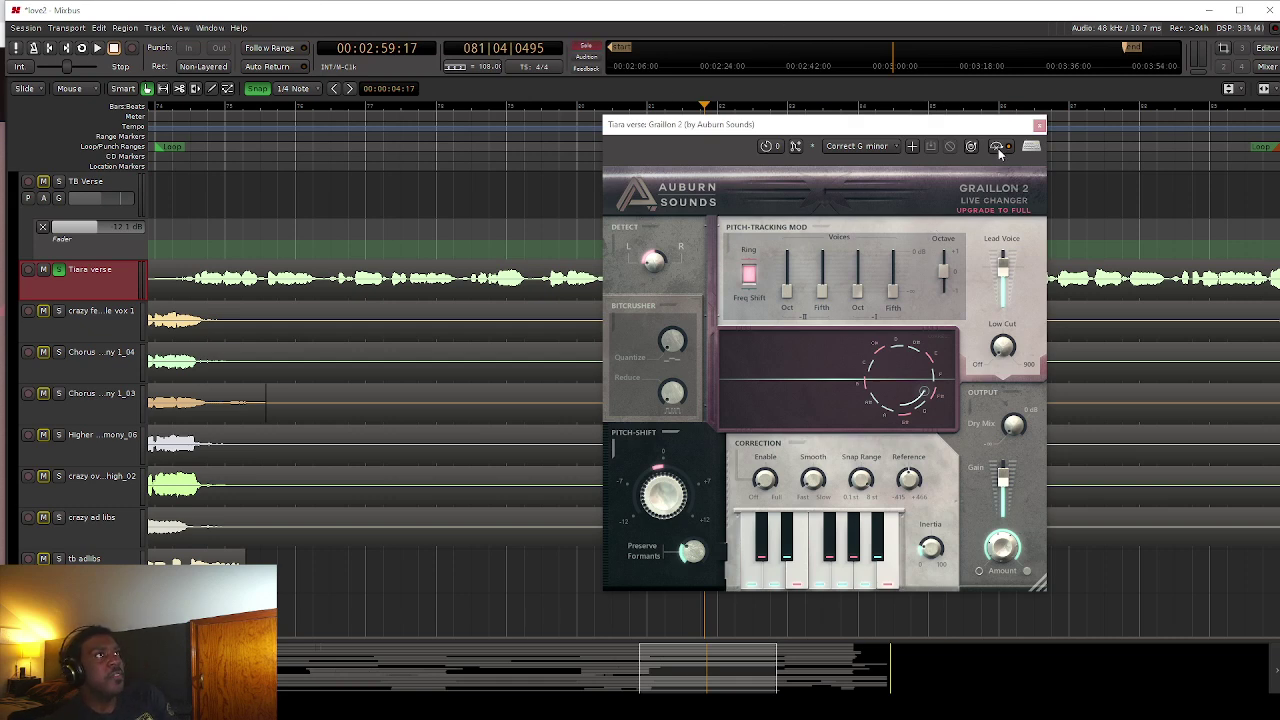
pyautogui.moveTo(691, 560)
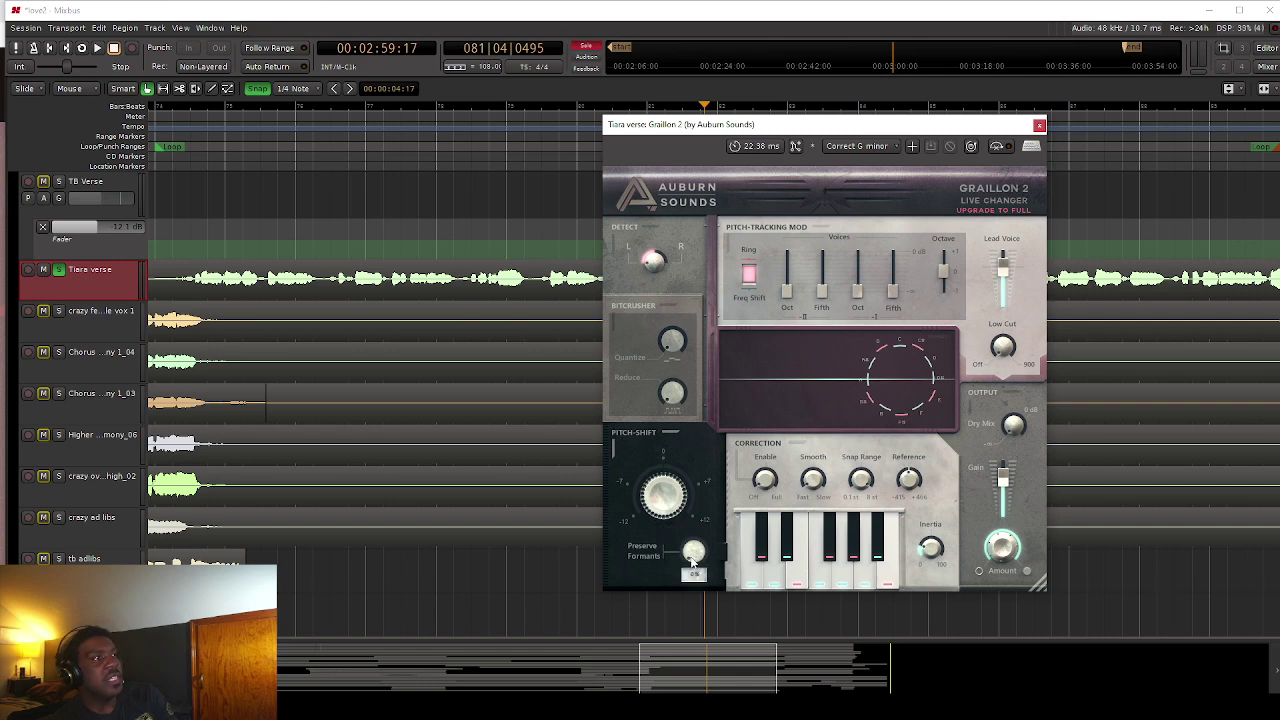
pyautogui.moveTo(691, 560); pyautogui.dragTo(703, 406)
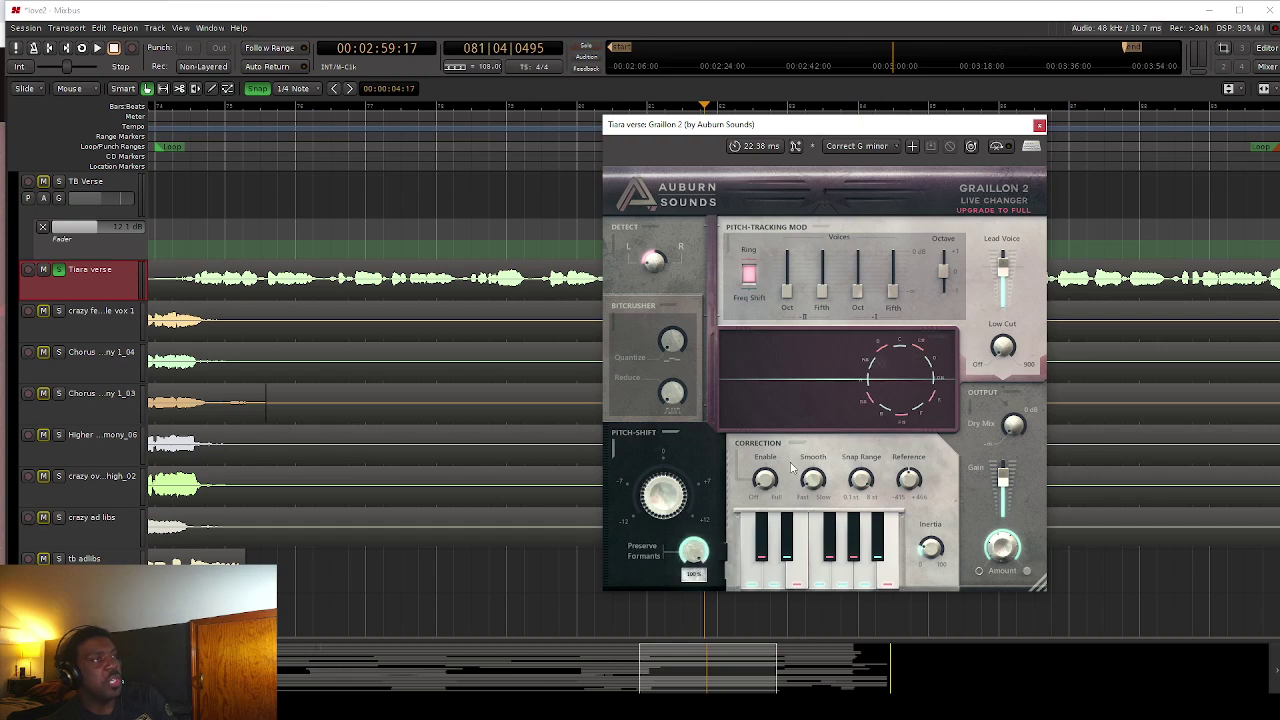